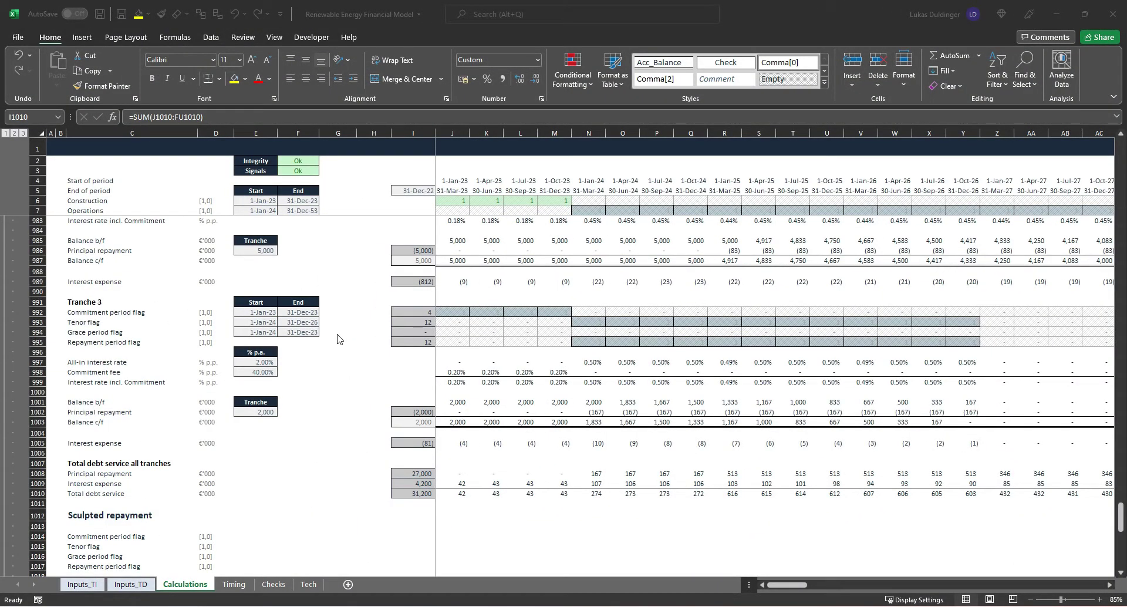
Step: Examine the empty Sculpted repayment section, including its period flag, interest rate and commitment fee rows
{"action": "scroll", "coordinate": [338, 337], "scroll_direction": "down", "scroll_amount": 4}
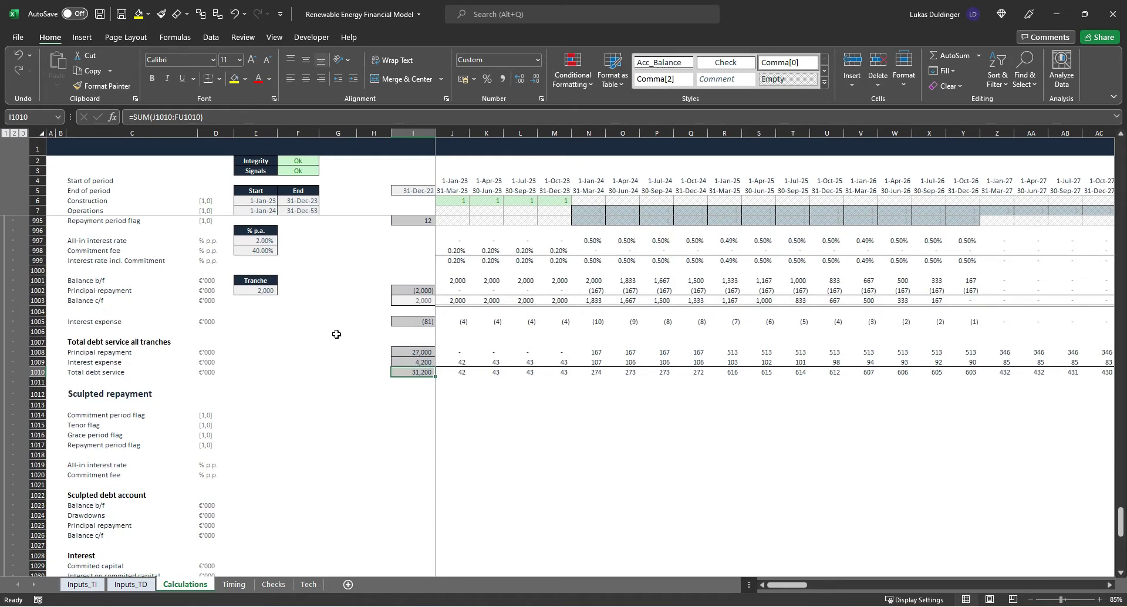
{"action": "scroll", "coordinate": [335, 334], "scroll_direction": "down", "scroll_amount": 6}
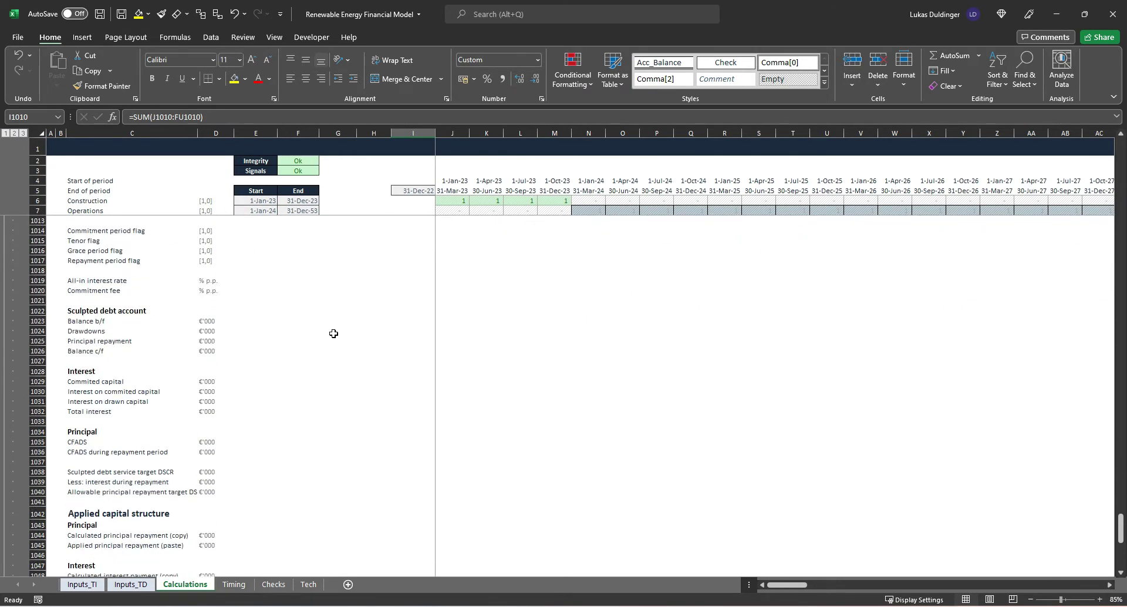
{"action": "scroll", "coordinate": [333, 337], "scroll_direction": "up", "scroll_amount": 3}
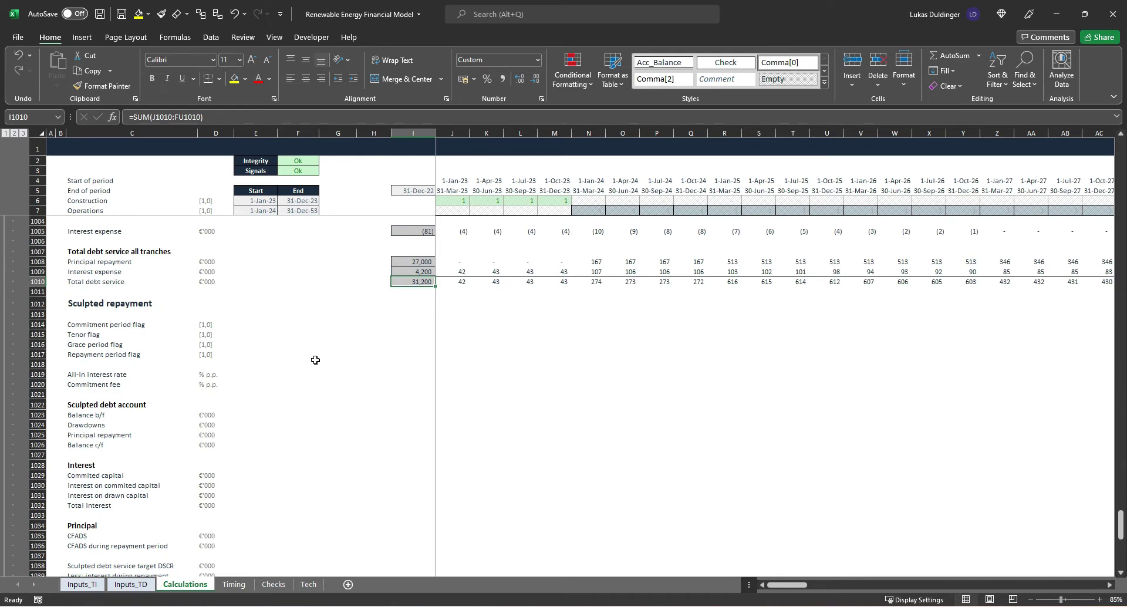
{"action": "scroll", "coordinate": [252, 347], "scroll_direction": "up", "scroll_amount": 2}
{"action": "left_click_drag", "start_coordinate": [116, 376], "coordinate": [410, 421]}
{"action": "left_click", "coordinate": [412, 464]}
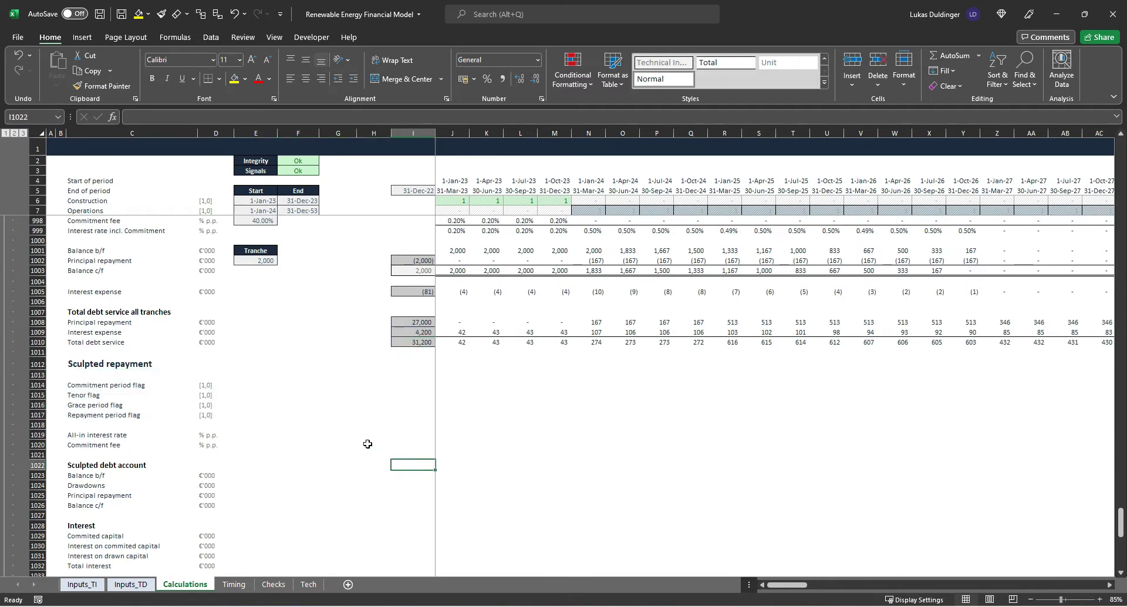
{"action": "left_click_drag", "start_coordinate": [131, 430], "coordinate": [432, 447]}
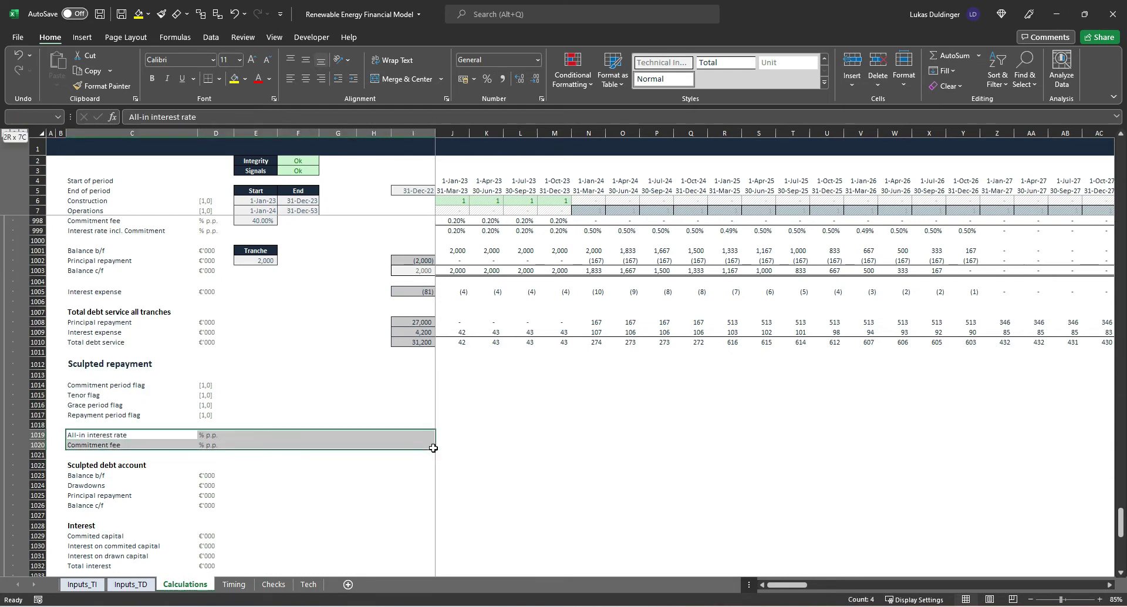
Step: Copy the Tranche 3 flag and interest rate block E991:J998 into the Sculpted repayment section starting at E1013
{"action": "scroll", "coordinate": [357, 453], "scroll_direction": "up", "scroll_amount": 4}
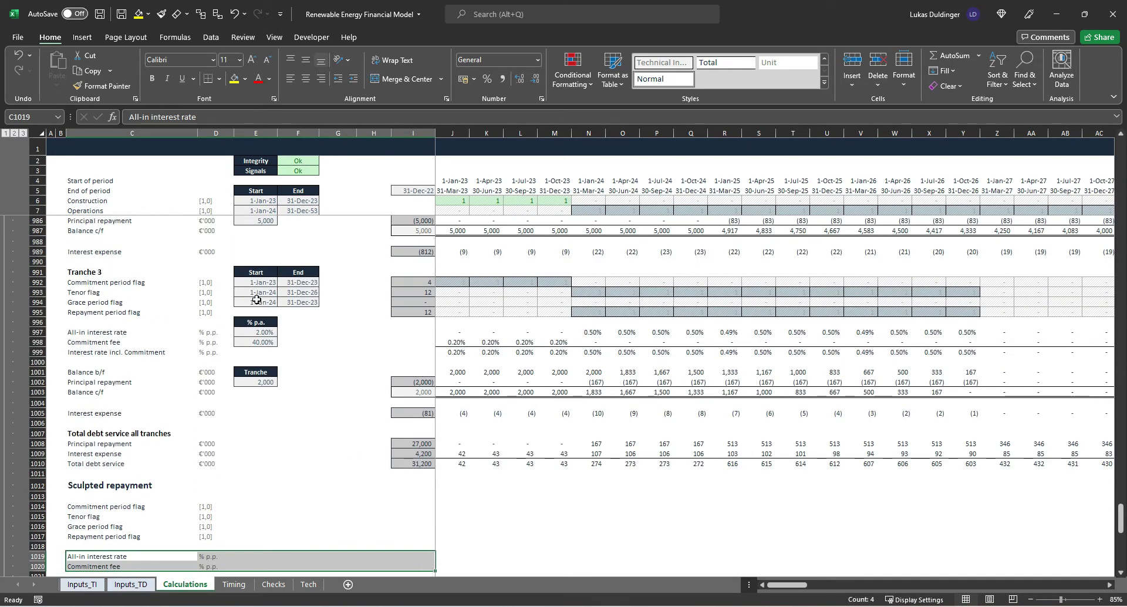
{"action": "left_click_drag", "start_coordinate": [252, 271], "coordinate": [461, 344]}
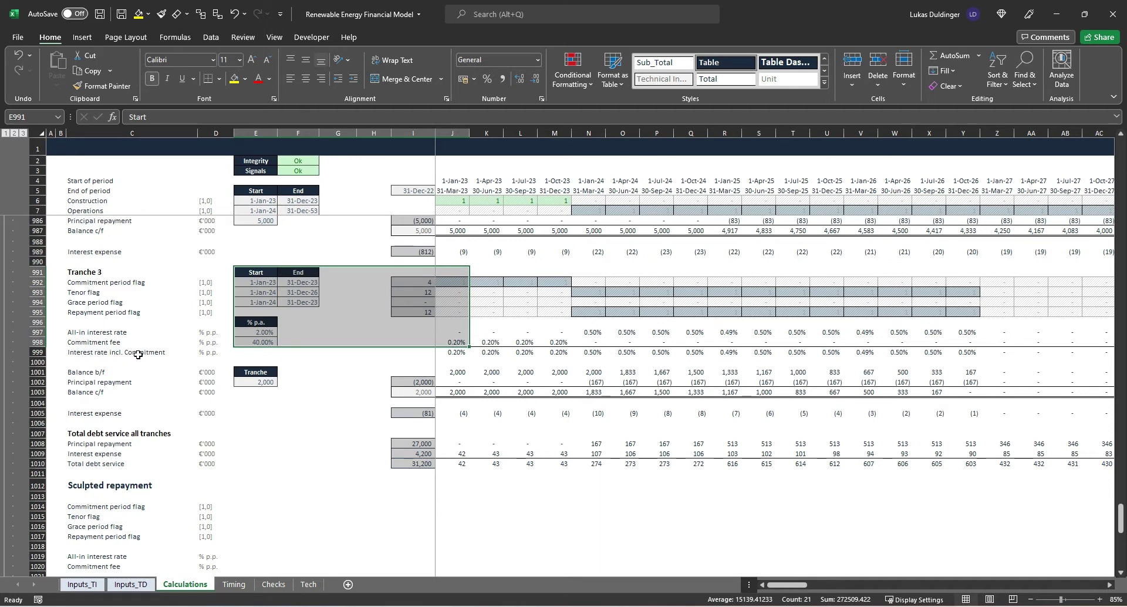
{"action": "key", "text": "ctrl+c"}
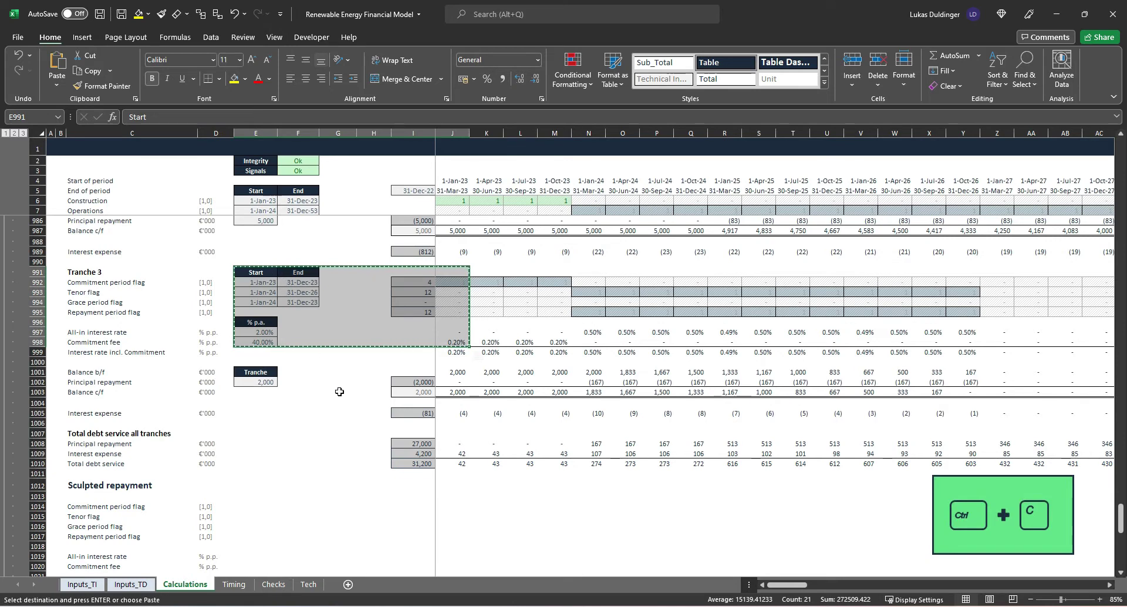
{"action": "scroll", "coordinate": [291, 289], "scroll_direction": "down", "scroll_amount": 2}
{"action": "left_click", "coordinate": [241, 436]}
{"action": "key", "text": "ctrl+v"}
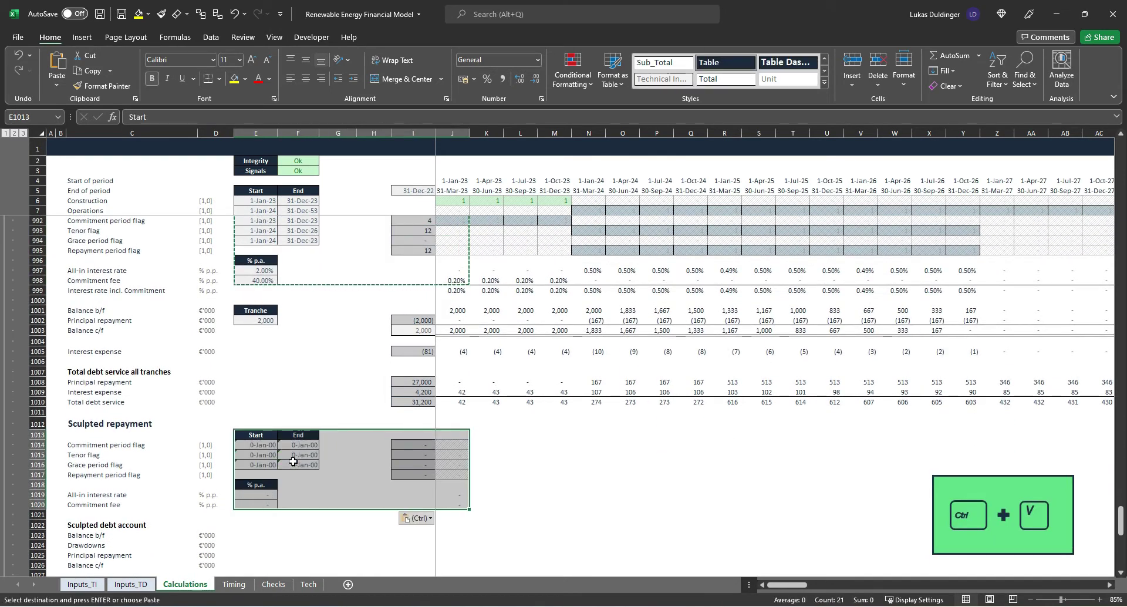
{"action": "key", "text": "Escape"}
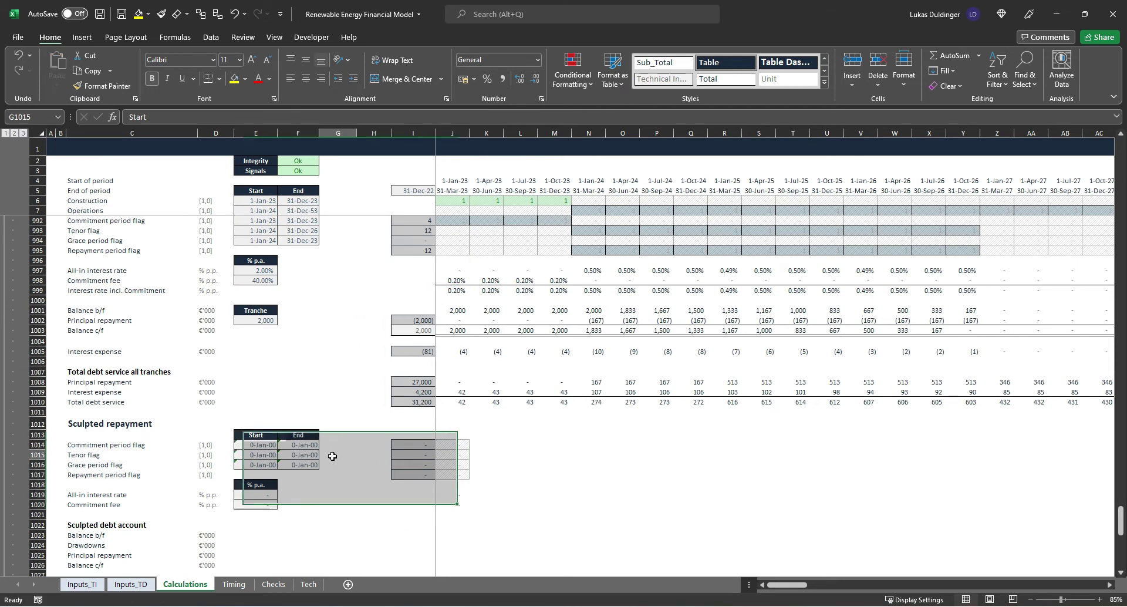
{"action": "left_click", "coordinate": [329, 455]}
Step: Link the sculpted commitment period start E1014 to Inputs_TI!H266 and fill the formula across to the End cell
{"action": "left_click", "coordinate": [255, 446]}
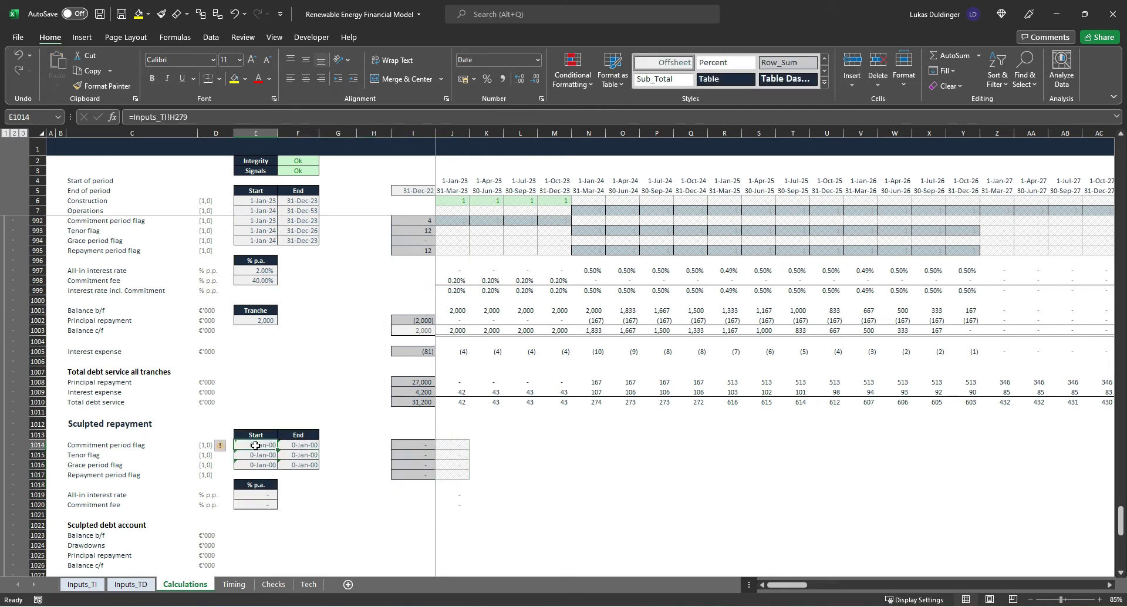
{"action": "type", "text": "="}
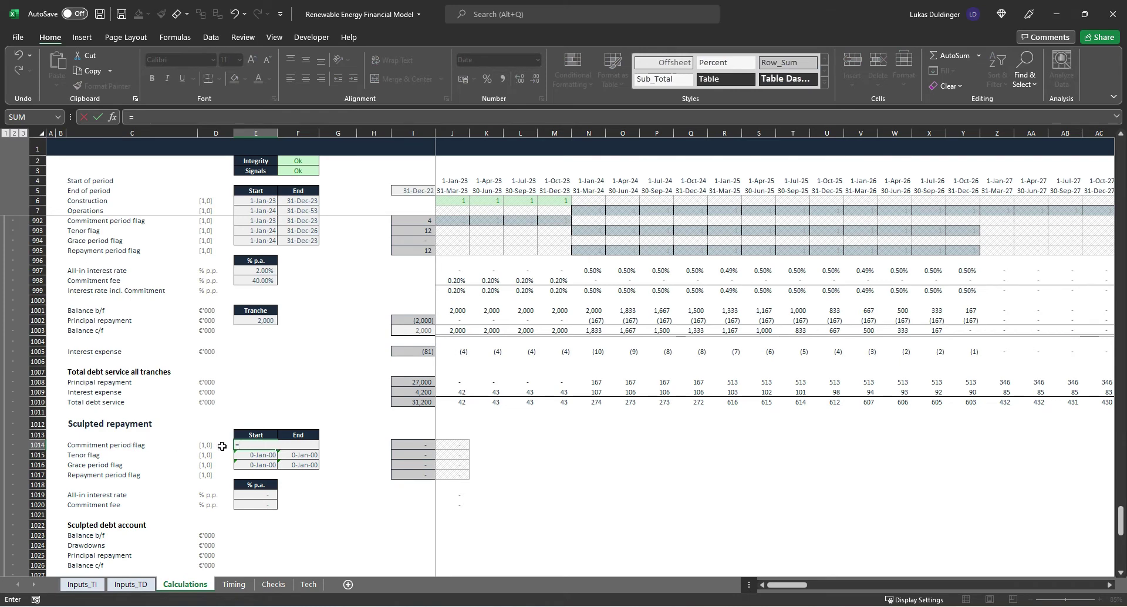
{"action": "left_click", "coordinate": [81, 584]}
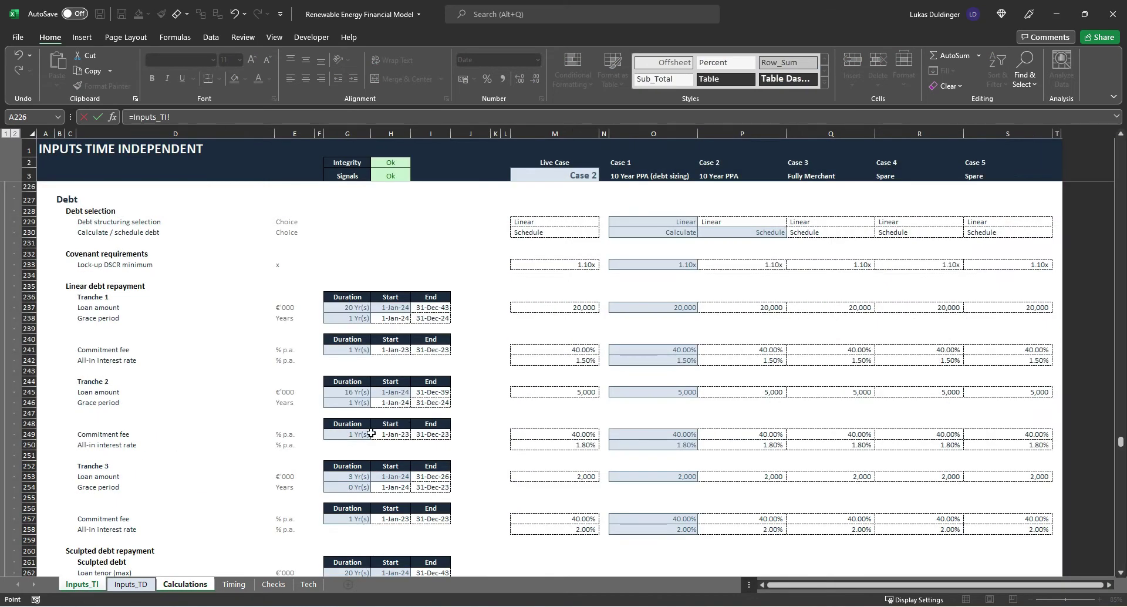
{"action": "scroll", "coordinate": [336, 466], "scroll_direction": "down", "scroll_amount": 6}
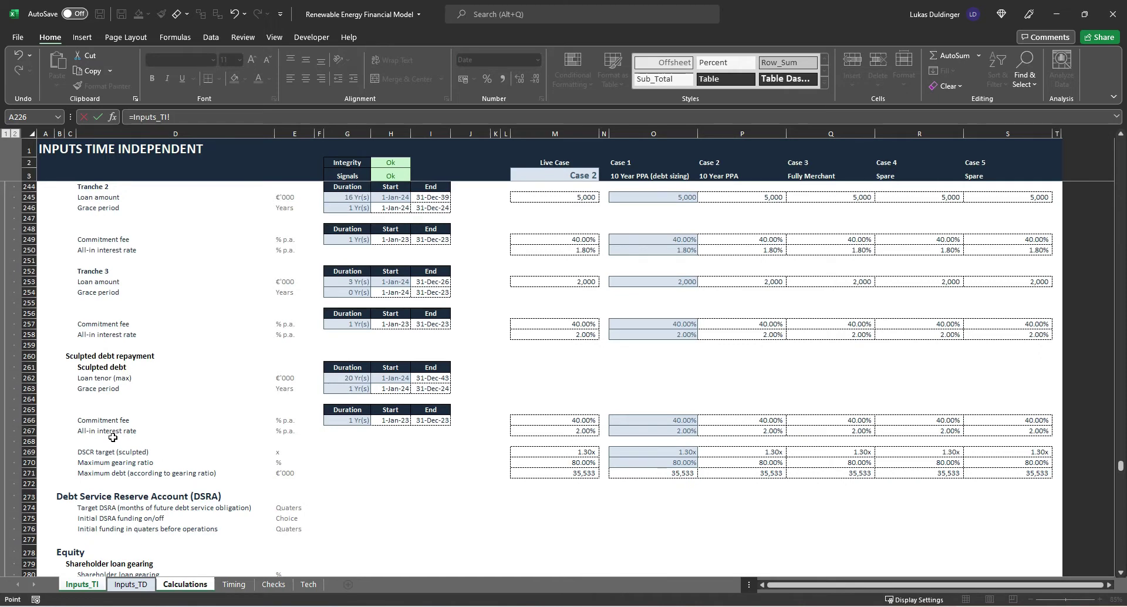
{"action": "left_click", "coordinate": [392, 421]}
{"action": "key", "text": "Return"}
{"action": "key", "text": "shift+Right"}
{"action": "key", "text": "ctrl+r"}
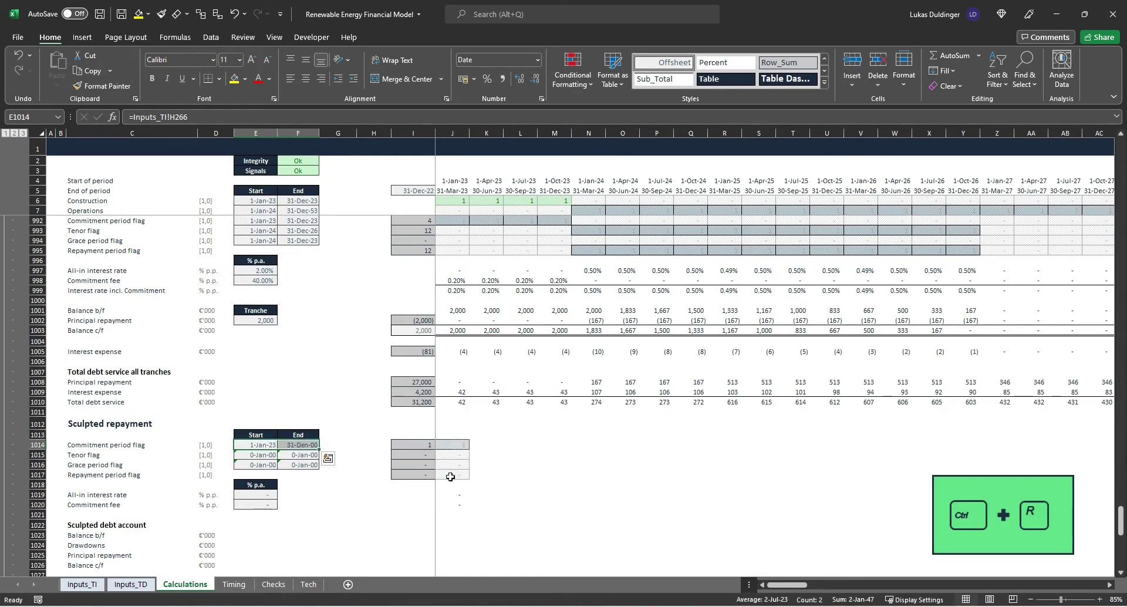
Step: Link the tenor start E1015 to Inputs_TI!H262 and fill it across to the End cell and down to the grace period row
{"action": "key", "text": "Down"}
{"action": "type", "text": "="}
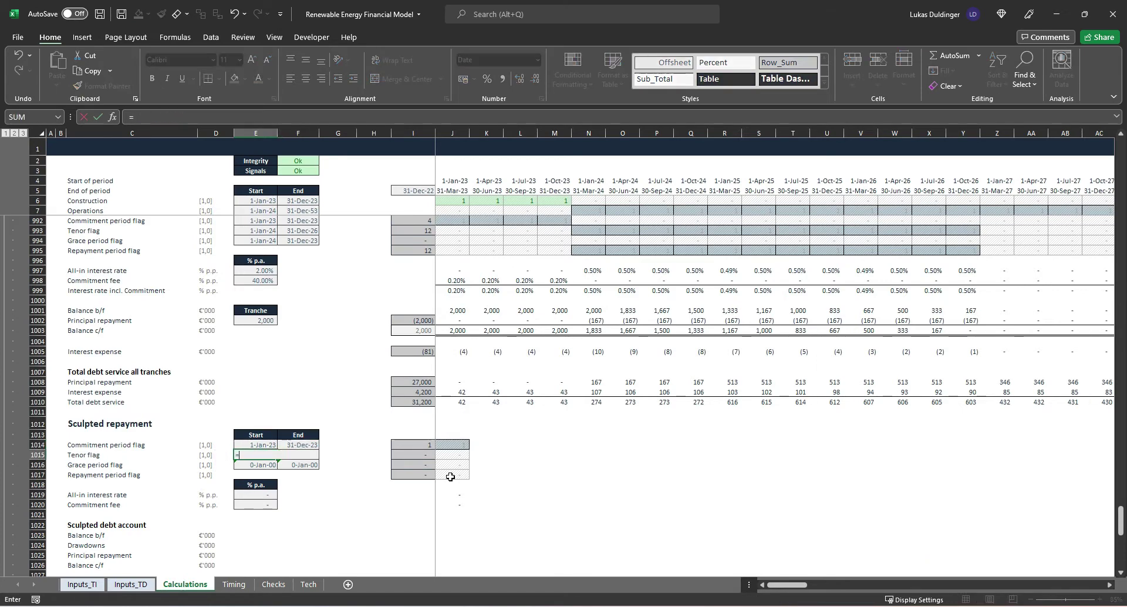
{"action": "left_click", "coordinate": [81, 584]}
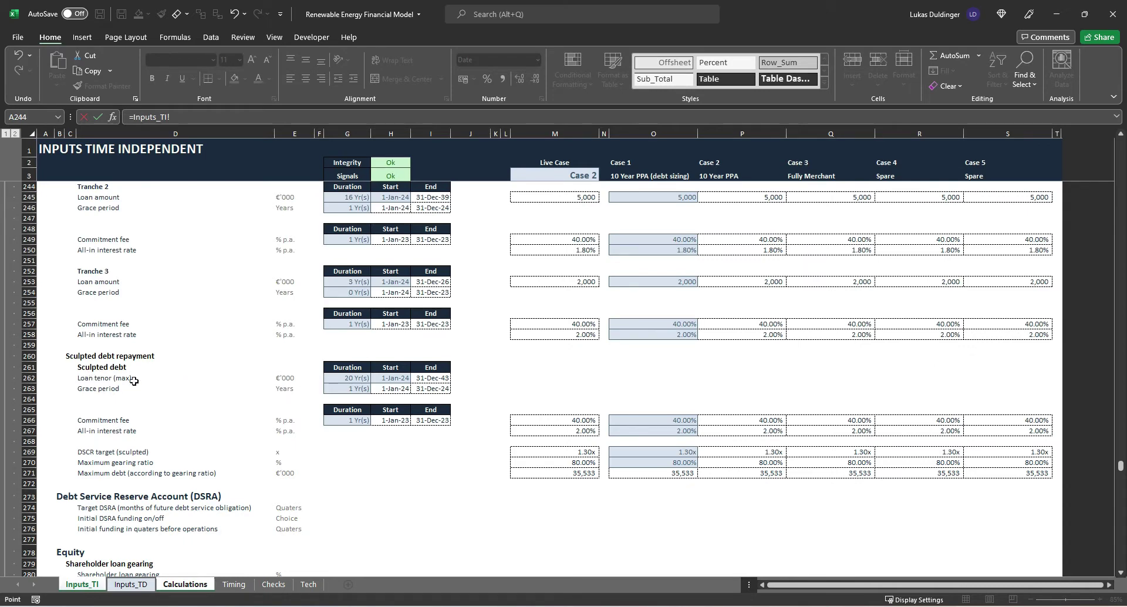
{"action": "left_click", "coordinate": [389, 377]}
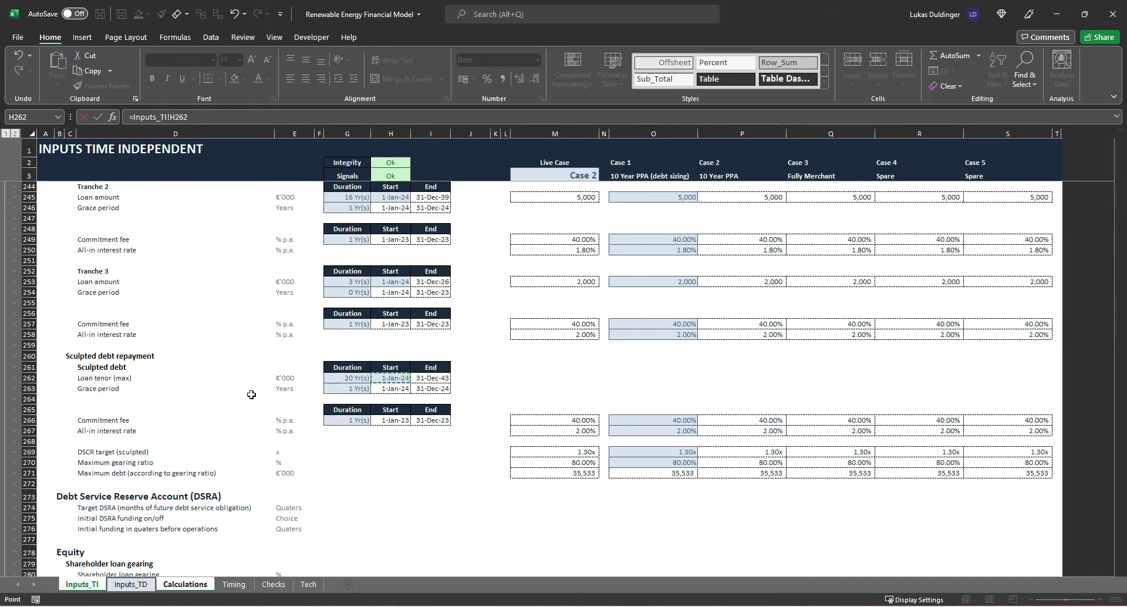
{"action": "key", "text": "Return"}
{"action": "key", "text": "shift+Right"}
{"action": "key", "text": "ctrl+r"}
{"action": "key", "text": "shift+Down"}
{"action": "key", "text": "ctrl+q"}
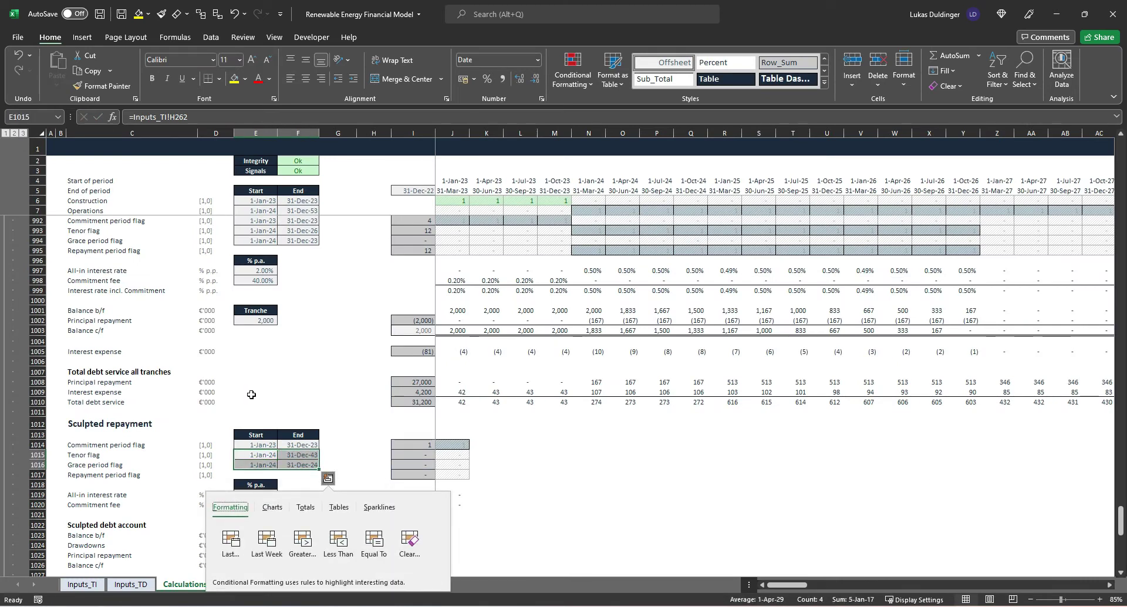
{"action": "key", "text": "Escape"}
Step: Link the all-in interest rate E1019 to Inputs_TI!M267 and the commitment fee E1020 to Inputs_TI!M266
{"action": "left_click", "coordinate": [256, 493]}
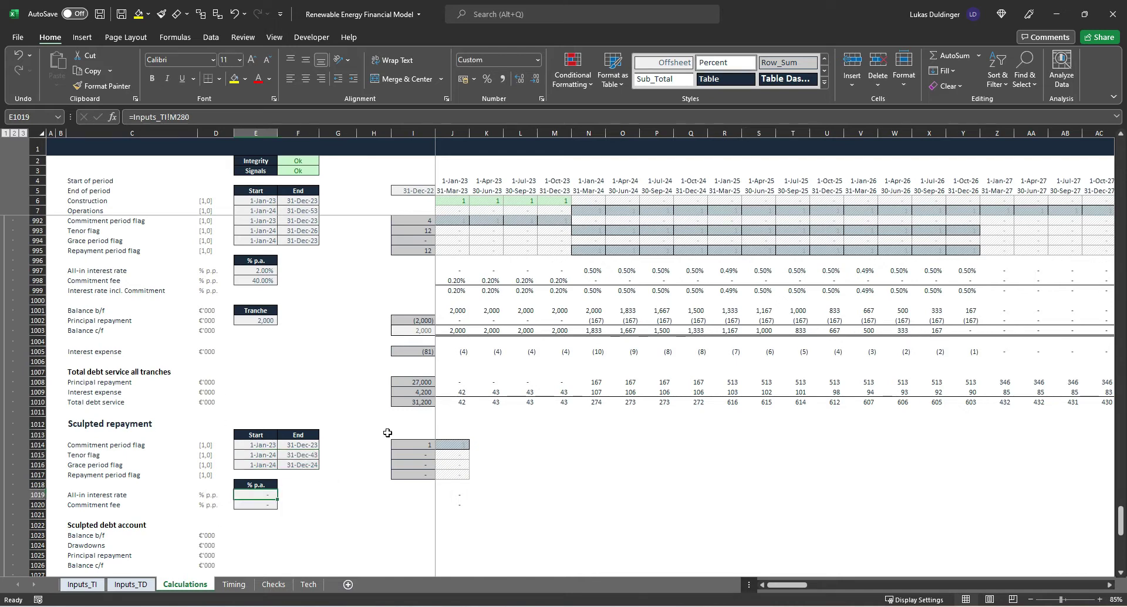
{"action": "type", "text": "="}
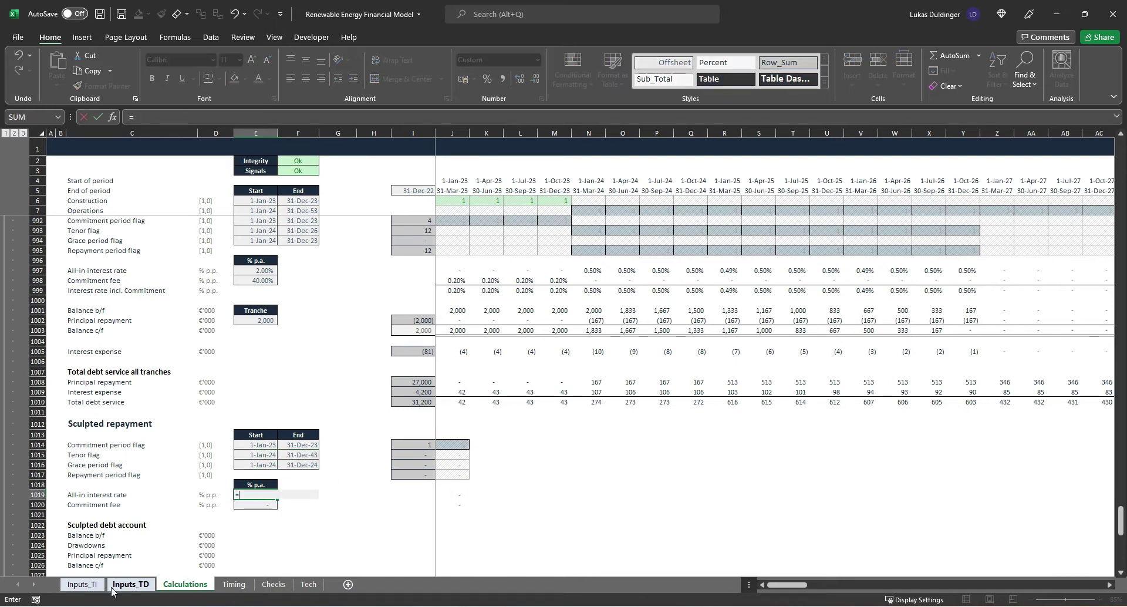
{"action": "left_click", "coordinate": [82, 584]}
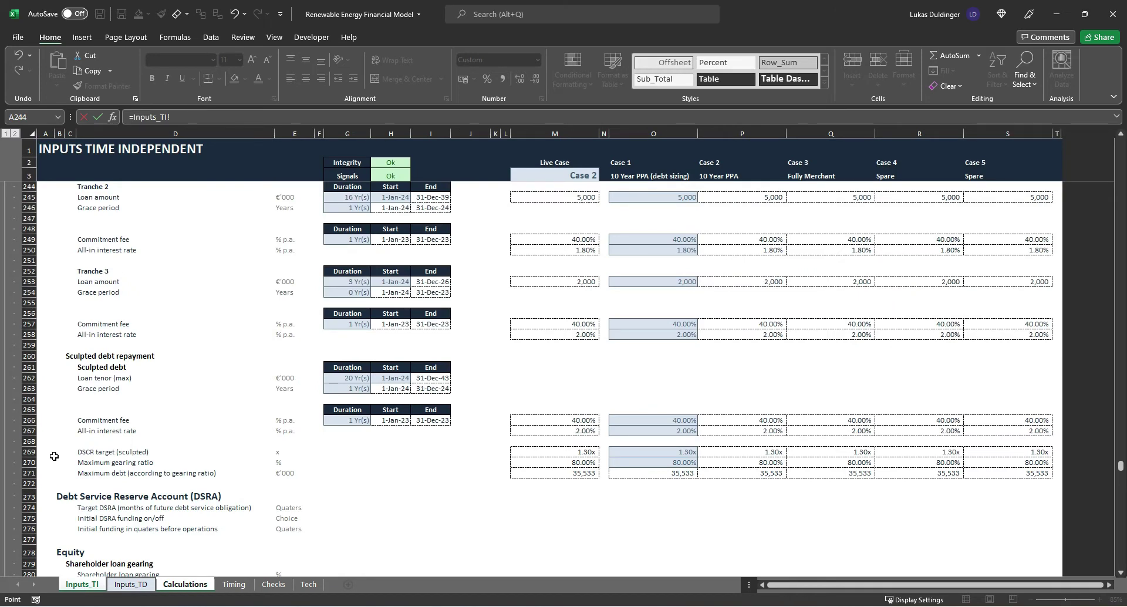
{"action": "left_click", "coordinate": [563, 433]}
{"action": "key", "text": "Return"}
{"action": "type", "text": "="}
{"action": "left_click", "coordinate": [82, 584]}
{"action": "left_click", "coordinate": [563, 420]}
{"action": "key", "text": "Return"}
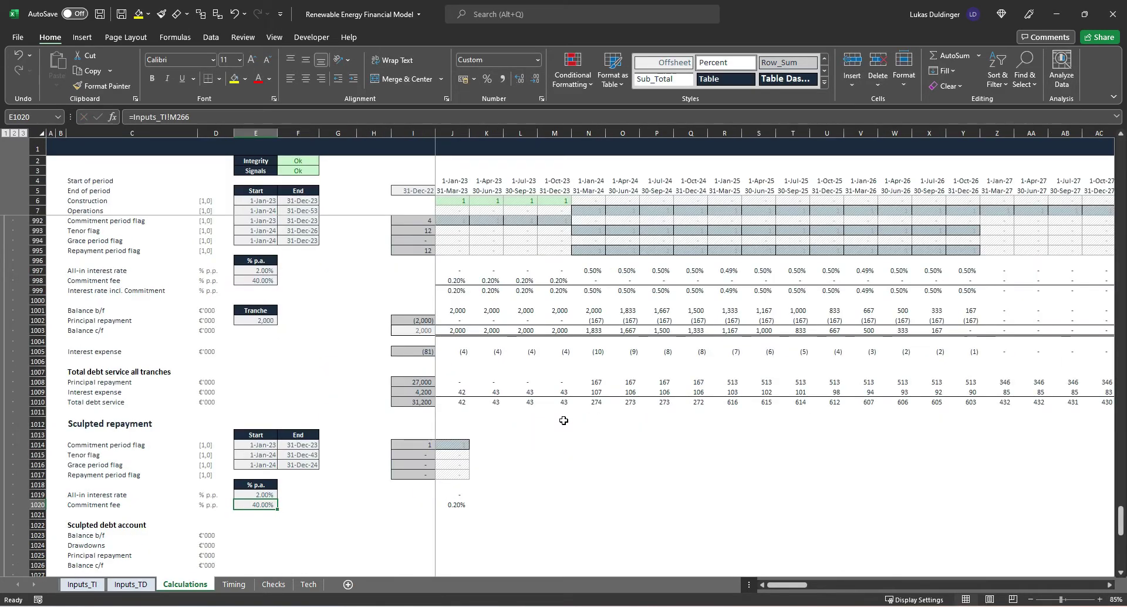
Step: Fill the sculpted flag and rate formulas in J1014:J1020 across all periods through column FU
{"action": "key", "text": "Right"}
{"action": "key", "text": "Right"}
{"action": "key", "text": "Right"}
{"action": "key", "text": "Right"}
{"action": "key", "text": "Right"}
{"action": "key", "text": "shift+Up"}
{"action": "key", "text": "shift+Up"}
{"action": "key", "text": "shift+Up"}
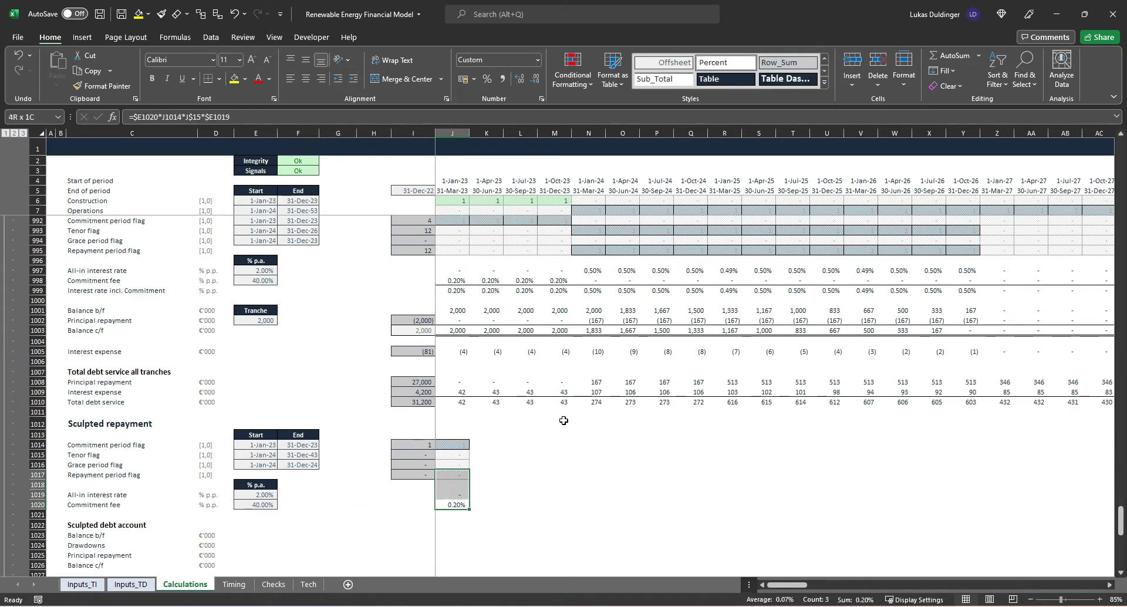
{"action": "key", "text": "shift+Up"}
{"action": "key", "text": "shift+Up"}
{"action": "key", "text": "shift+Up"}
{"action": "key", "text": "ctrl+shift+Right"}
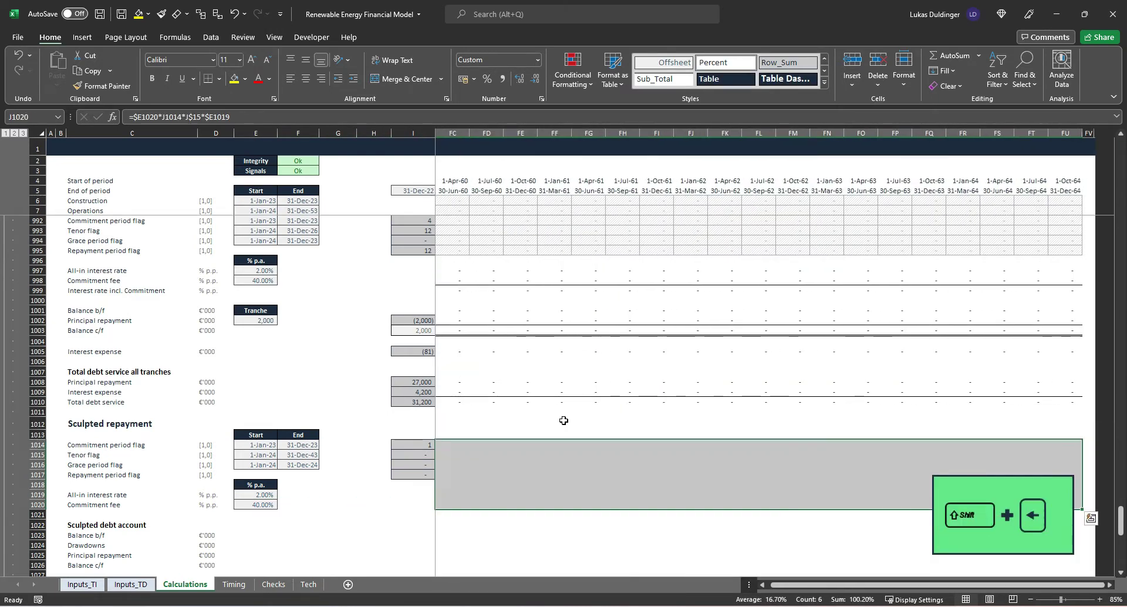
{"action": "key", "text": "ctrl+r"}
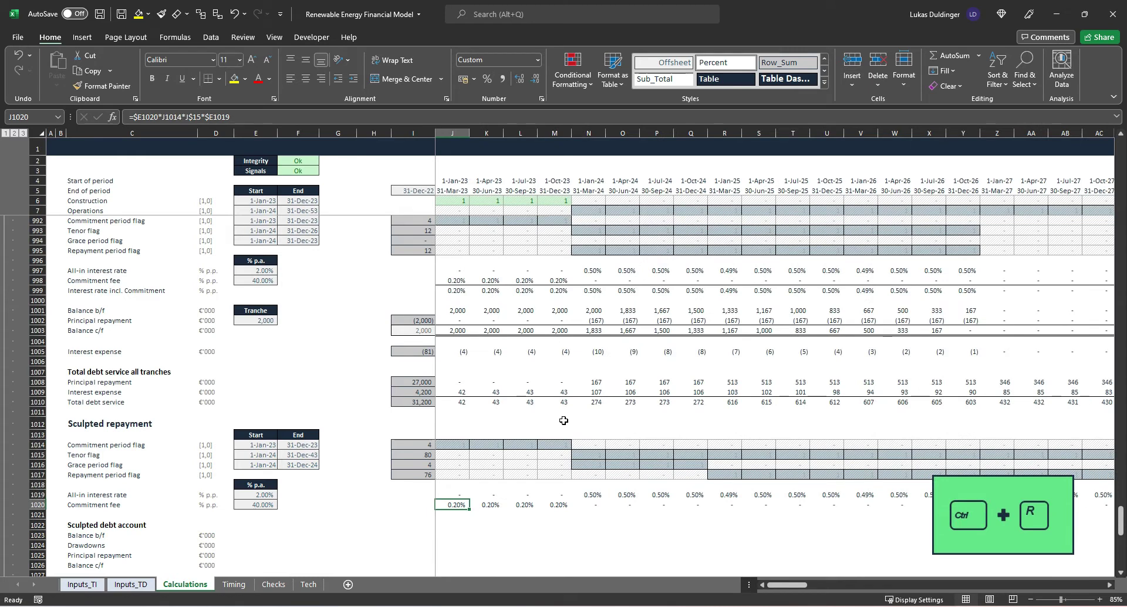
Step: Apply the Empty cell style to I1026, the opening Balance c/f cell of the sculpted debt account
{"action": "scroll", "coordinate": [563, 420], "scroll_direction": "down", "scroll_amount": 3}
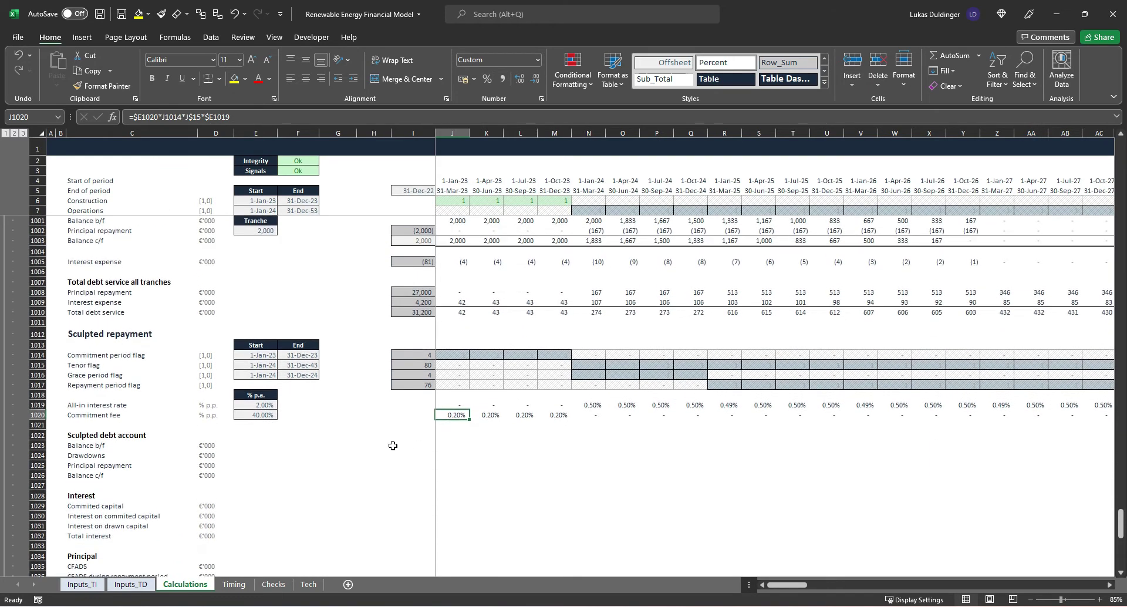
{"action": "left_click", "coordinate": [112, 478]}
{"action": "key", "text": "Right"}
{"action": "key", "text": "Right"}
{"action": "key", "text": "Right"}
{"action": "key", "text": "Right"}
{"action": "key", "text": "Right"}
{"action": "key", "text": "Right"}
{"action": "key", "text": "Right"}
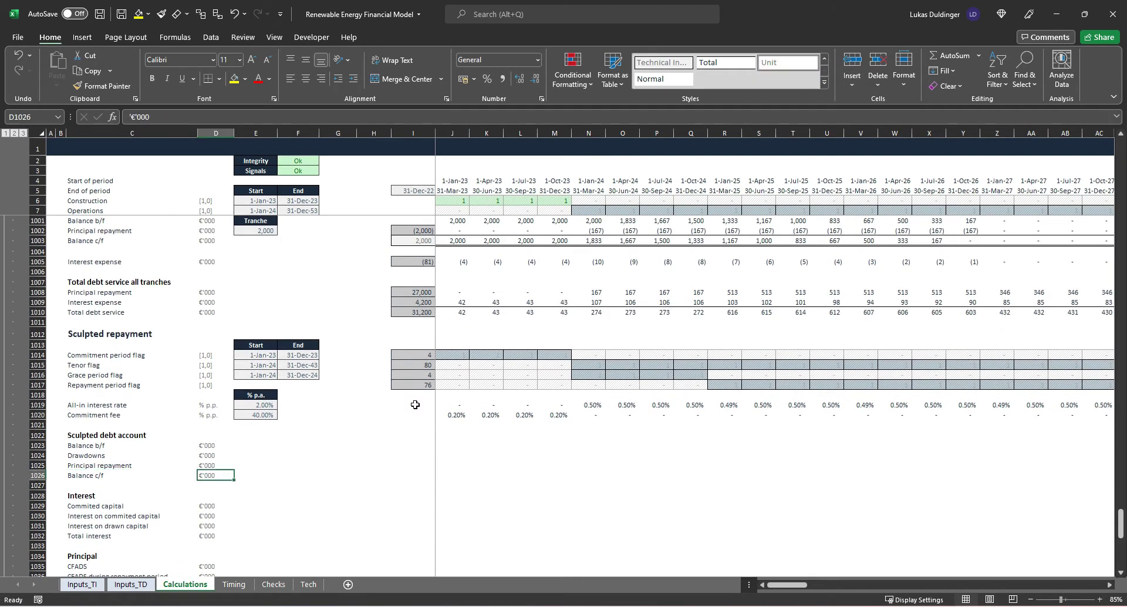
{"action": "key", "text": "Left"}
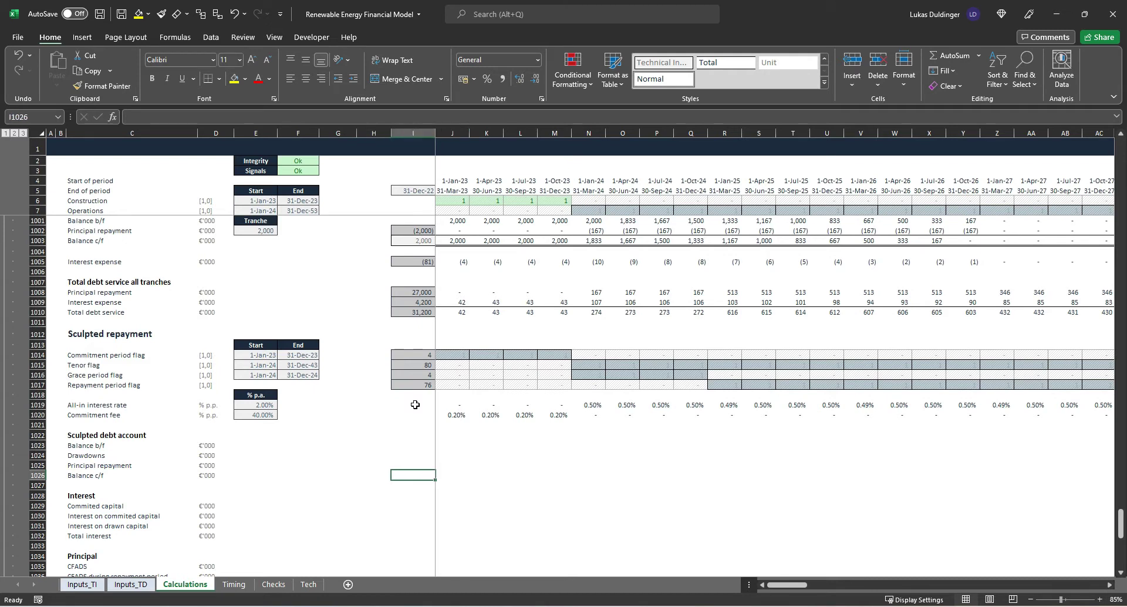
{"action": "key", "text": "alt+h"}
{"action": "key", "text": "j"}
{"action": "key", "text": "Up"}
{"action": "key", "text": "Up"}
{"action": "key", "text": "Up"}
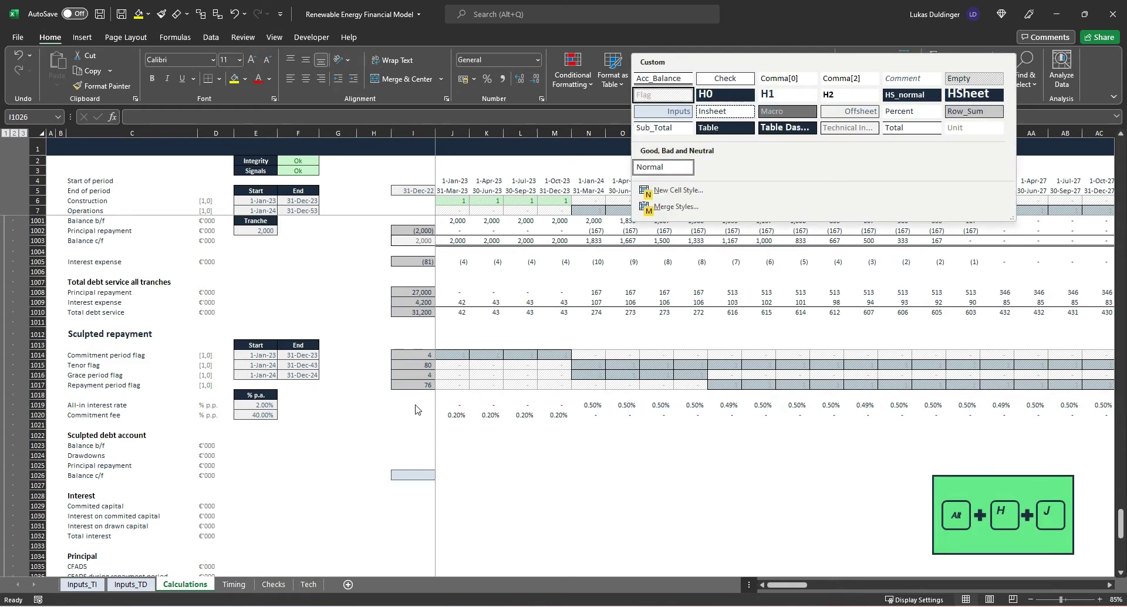
{"action": "key", "text": "Right"}
{"action": "key", "text": "Right"}
{"action": "key", "text": "Right"}
{"action": "key", "text": "Right"}
{"action": "key", "text": "Up"}
{"action": "key", "text": "Right"}
{"action": "key", "text": "Return"}
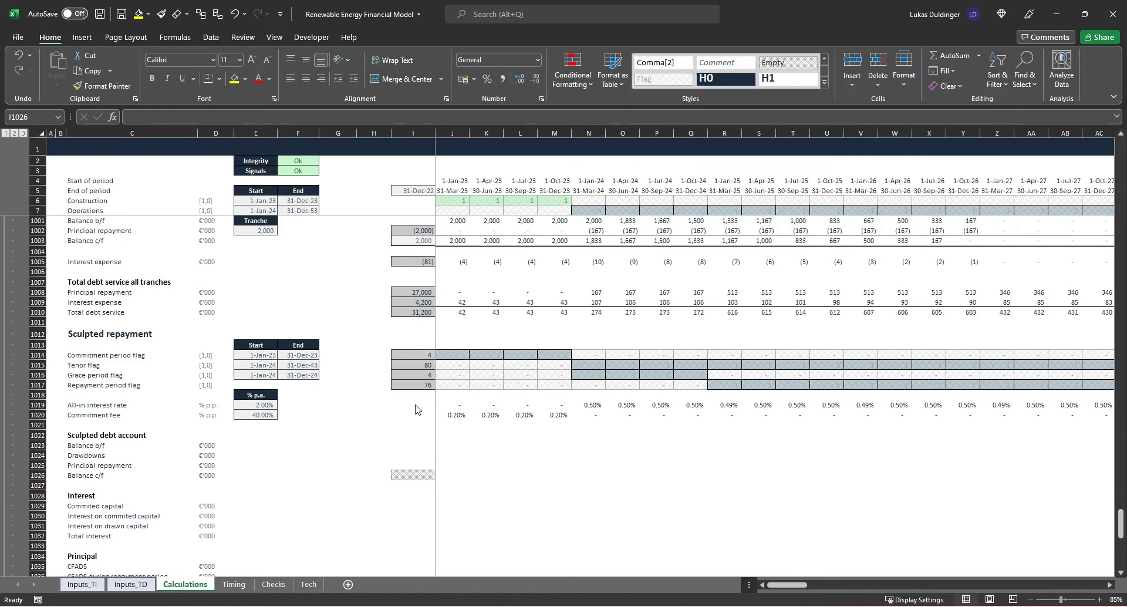
Step: Set the first-period Balance b/f in J1023 to =I1026 and give the cell a comma number style
{"action": "key", "text": "Up"}
{"action": "key", "text": "Up"}
{"action": "key", "text": "Up"}
{"action": "key", "text": "Right"}
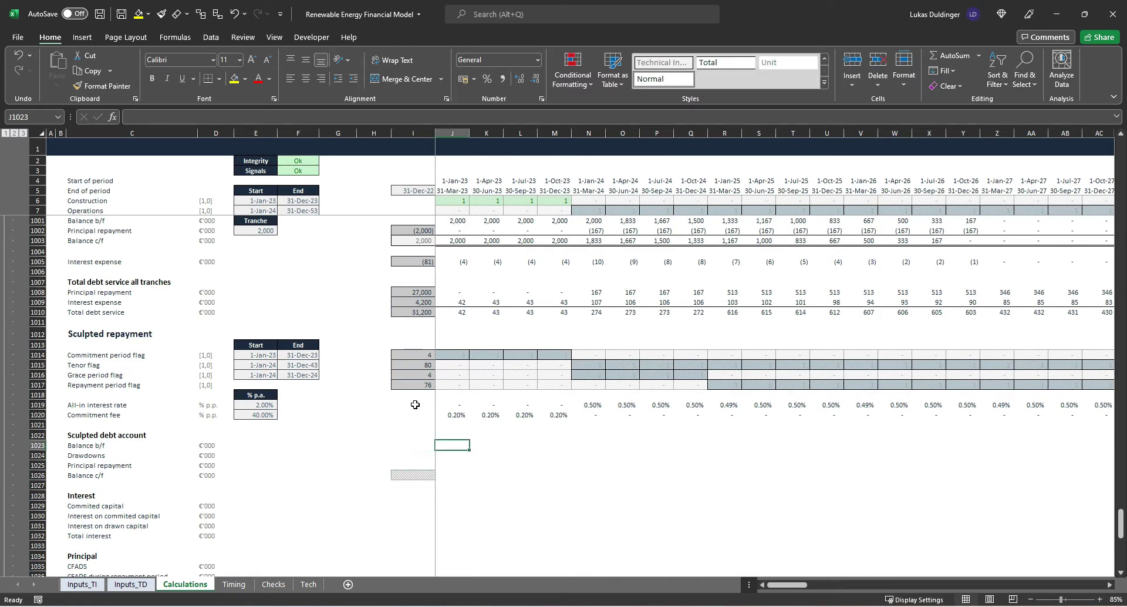
{"action": "type", "text": "="}
{"action": "key", "text": "Down"}
{"action": "key", "text": "Down"}
{"action": "key", "text": "Down"}
{"action": "key", "text": "Left"}
{"action": "key", "text": "ctrl+Return"}
{"action": "key", "text": "alt+h"}
{"action": "key", "text": "j"}
{"action": "key", "text": "Up"}
{"action": "key", "text": "Up"}
{"action": "key", "text": "Up"}
{"action": "key", "text": "Right"}
{"action": "key", "text": "Right"}
{"action": "key", "text": "Return"}
Step: Calculate the first-period Balance c/f in J1026 as =SUM(J1023:J1025)
{"action": "key", "text": "Down"}
{"action": "key", "text": "Down"}
{"action": "key", "text": "Down"}
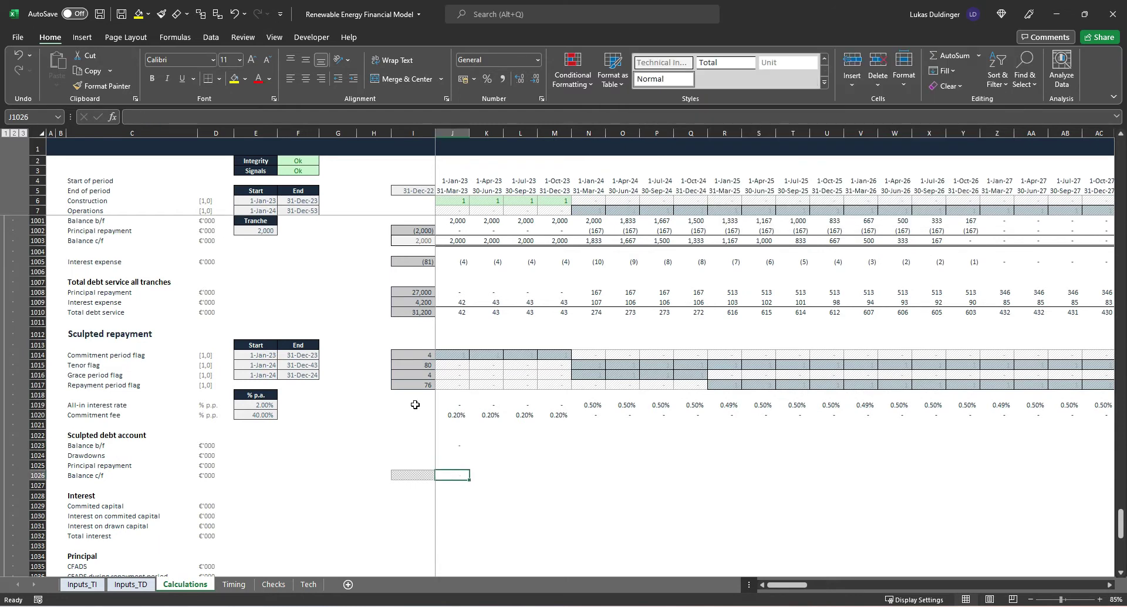
{"action": "key", "text": "shift+alt+equal"}
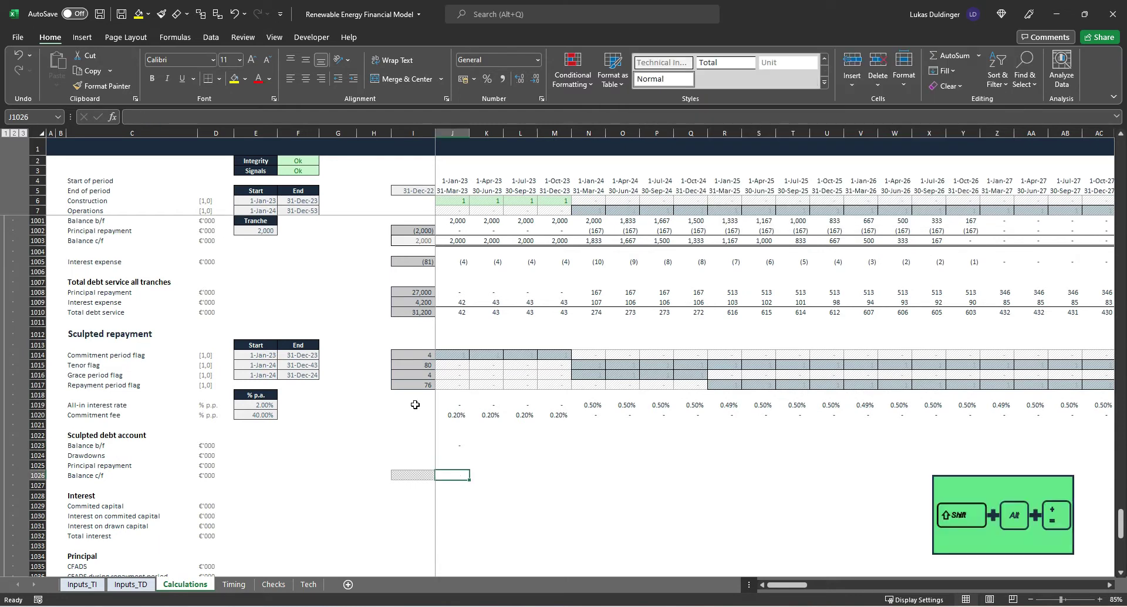
{"action": "key", "text": "ctrl+Return"}
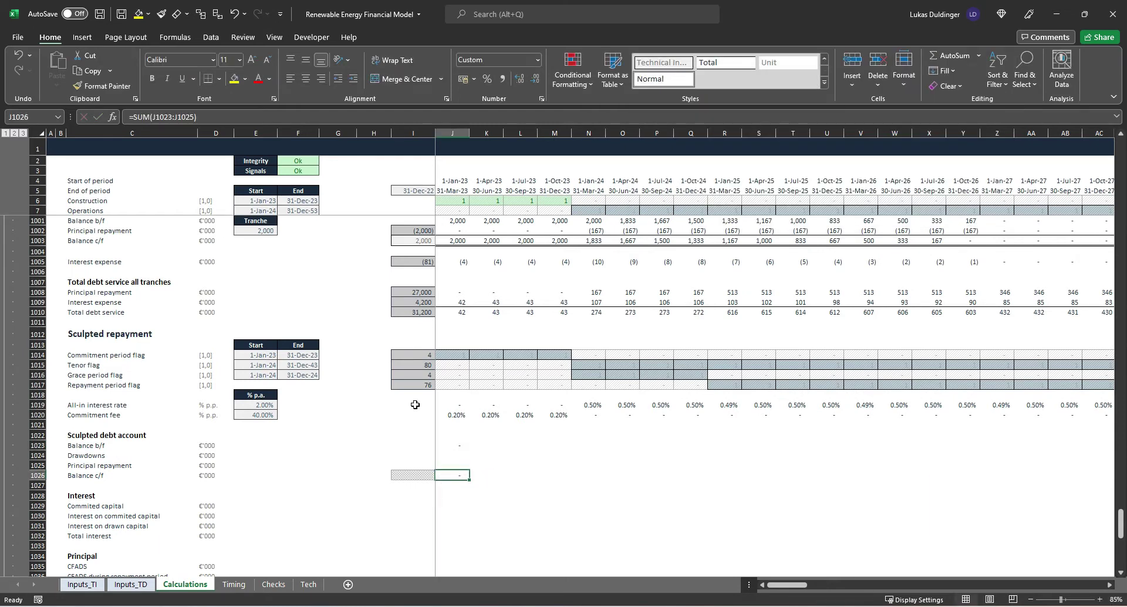
Step: Apply the Sub_Total cell style to the first-period Balance c/f cell J1026
{"action": "key", "text": "alt+h"}
{"action": "key", "text": "j"}
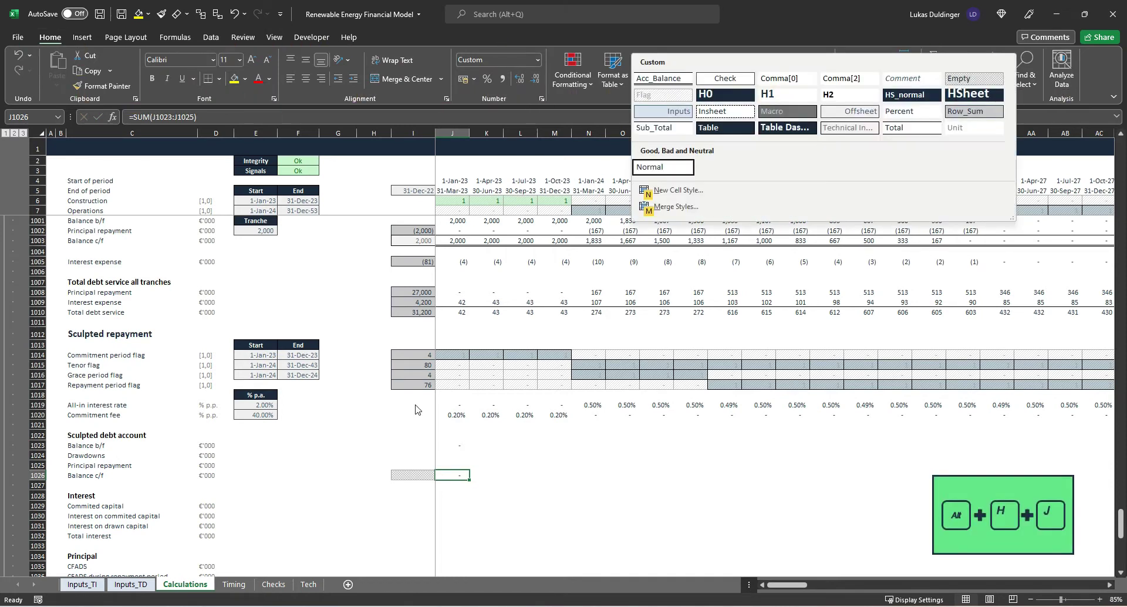
{"action": "key", "text": "Return"}
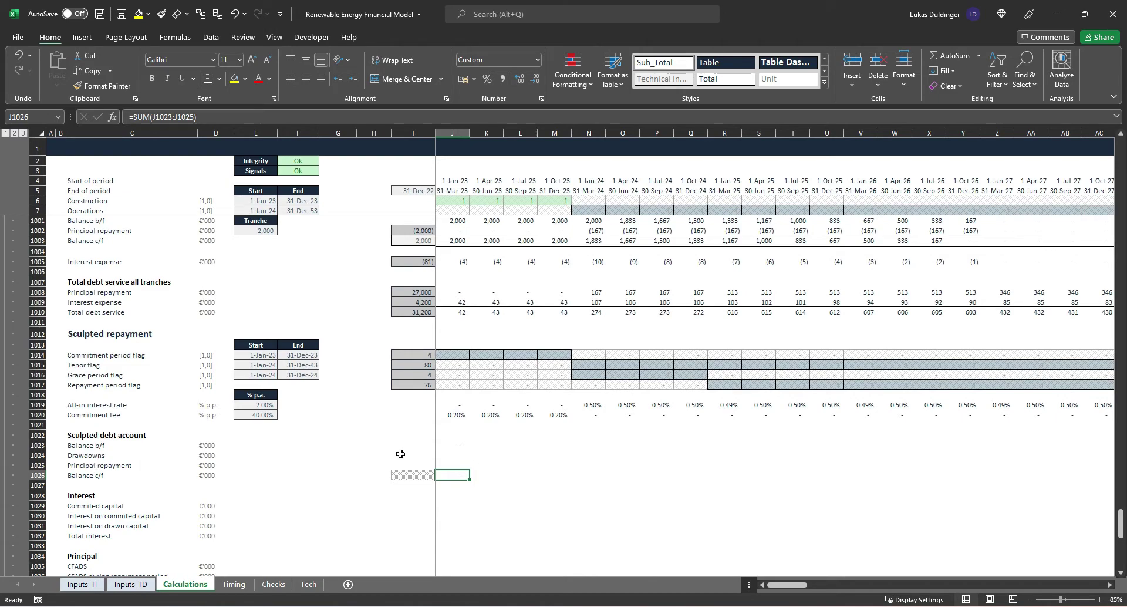
Step: Expand the Sources of funds section to show its Funding accounts
{"action": "scroll", "coordinate": [290, 495], "scroll_direction": "up", "scroll_amount": 20}
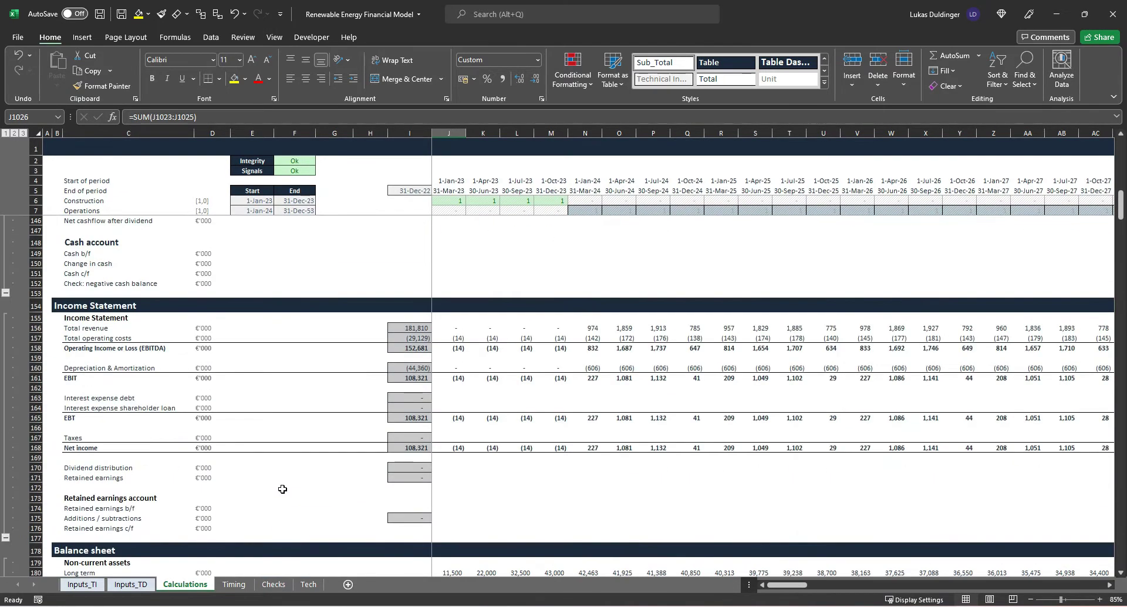
{"action": "scroll", "coordinate": [282, 489], "scroll_direction": "down", "scroll_amount": 3}
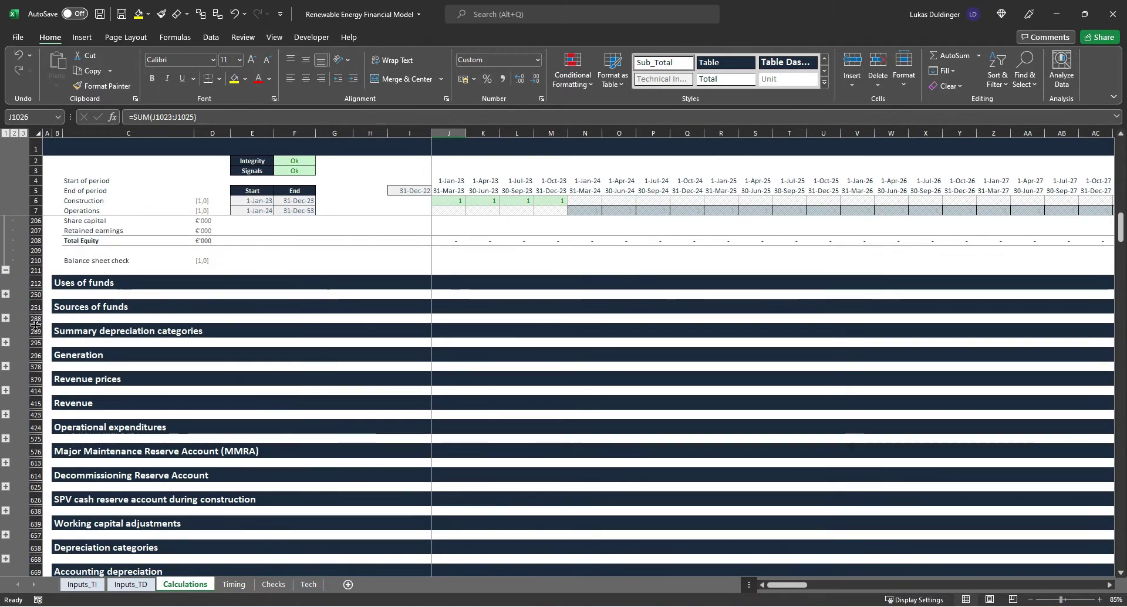
{"action": "left_click", "coordinate": [5, 318]}
{"action": "scroll", "coordinate": [338, 446], "scroll_direction": "down", "scroll_amount": 7}
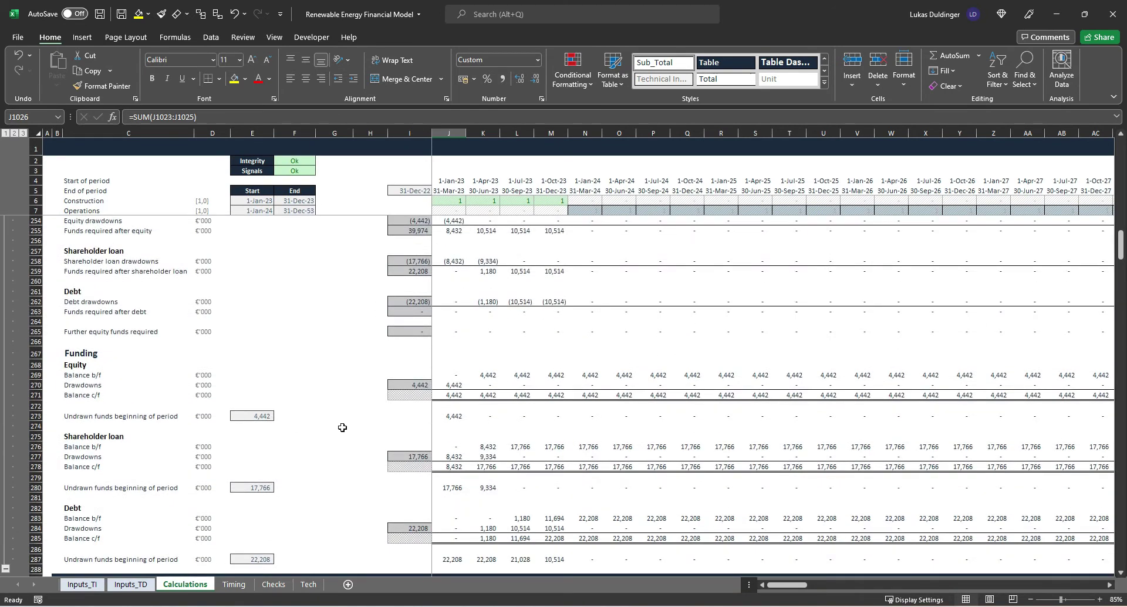
Step: Examine the Debt account's Drawdowns row 284 and the source of its undrawn funds in E287
{"action": "left_click", "coordinate": [104, 439]}
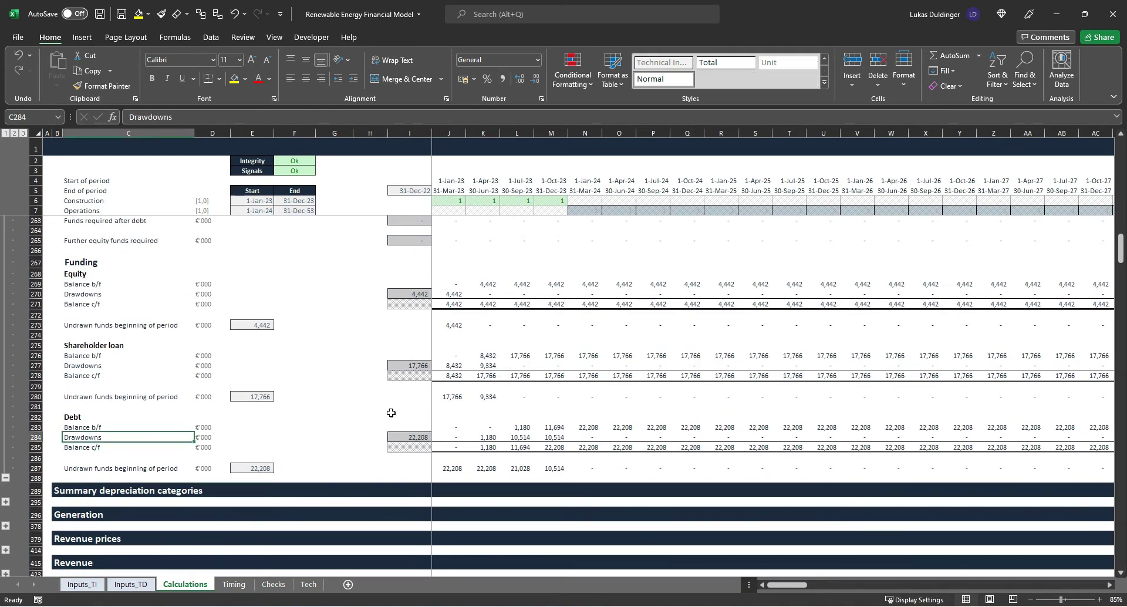
{"action": "key", "text": "Right"}
{"action": "key", "text": "Right"}
{"action": "key", "text": "Right"}
{"action": "key", "text": "Right"}
{"action": "key", "text": "Right"}
{"action": "key", "text": "Right"}
{"action": "key", "text": "Right"}
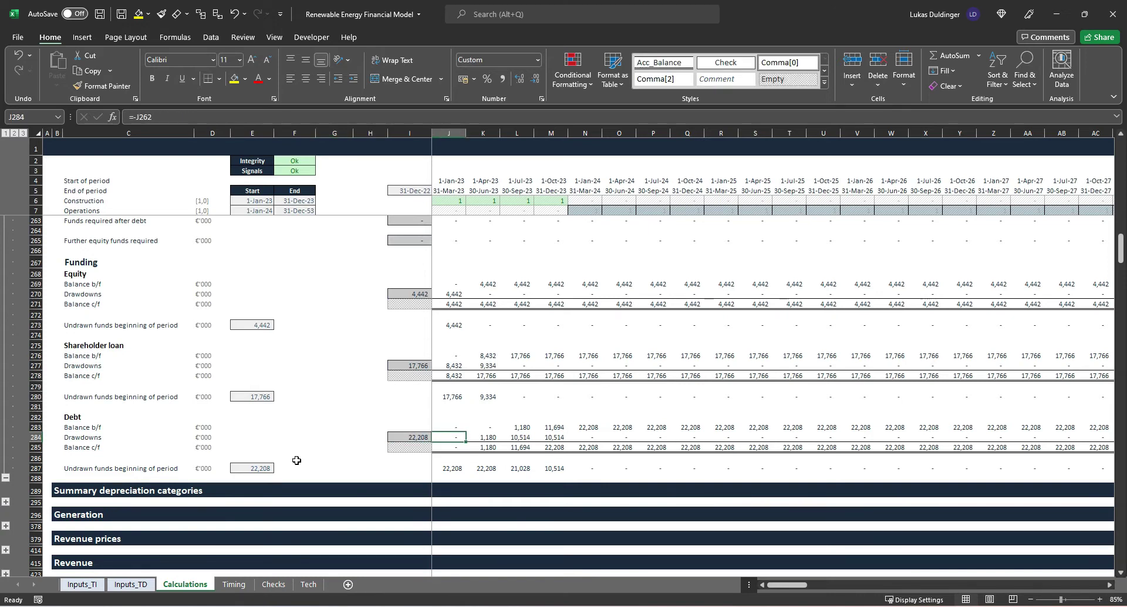
{"action": "left_click", "coordinate": [252, 467]}
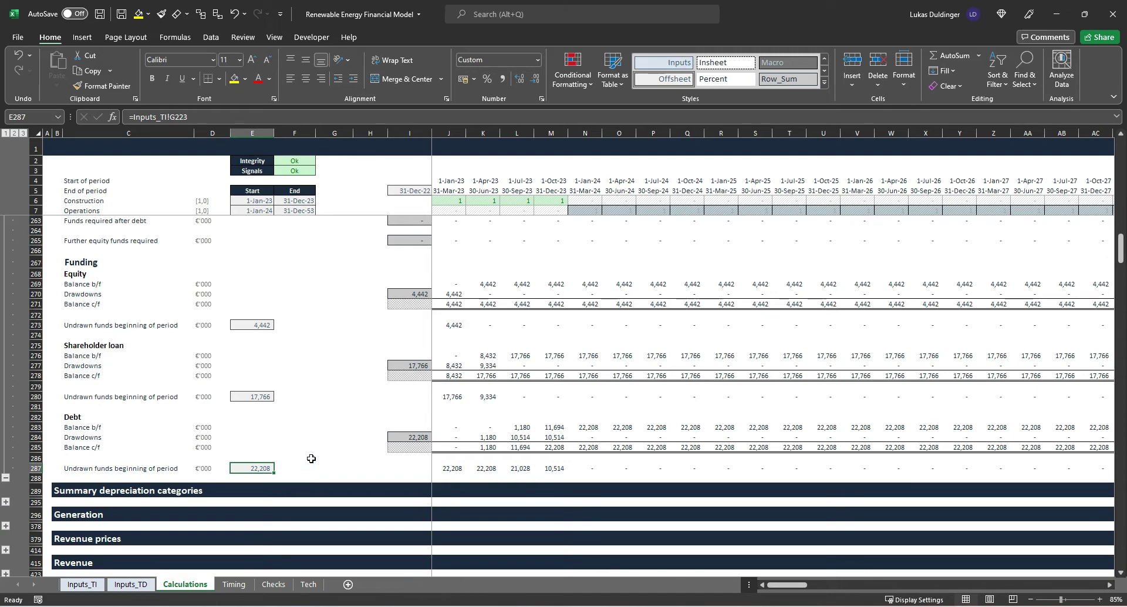
{"action": "left_click", "coordinate": [36, 437]}
{"action": "scroll", "coordinate": [302, 468], "scroll_direction": "down", "scroll_amount": 20}
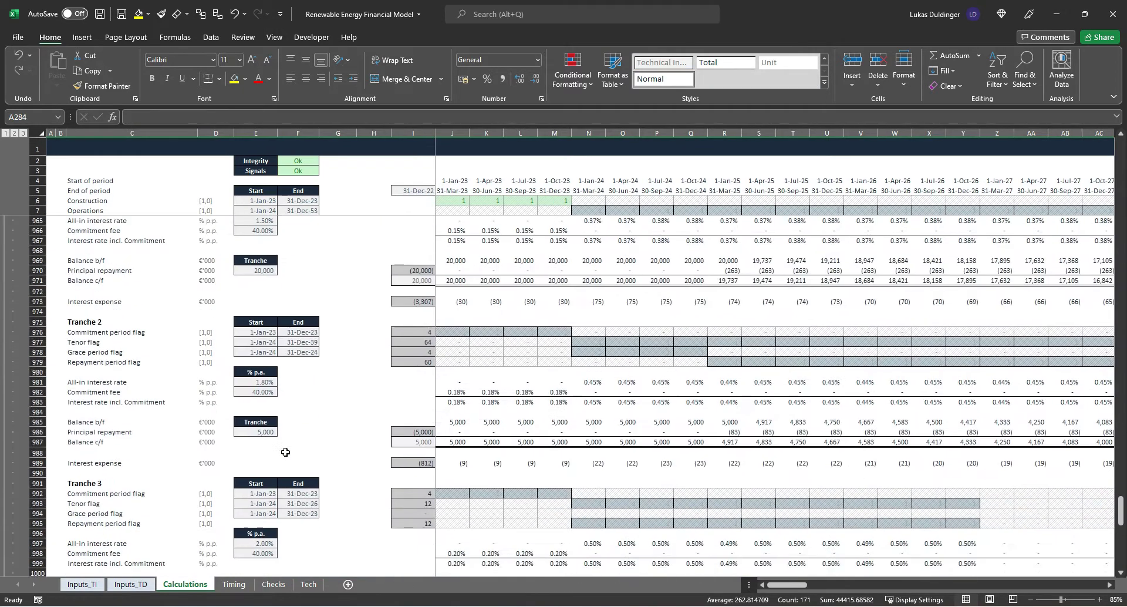
{"action": "scroll", "coordinate": [416, 404], "scroll_direction": "up", "scroll_amount": 2}
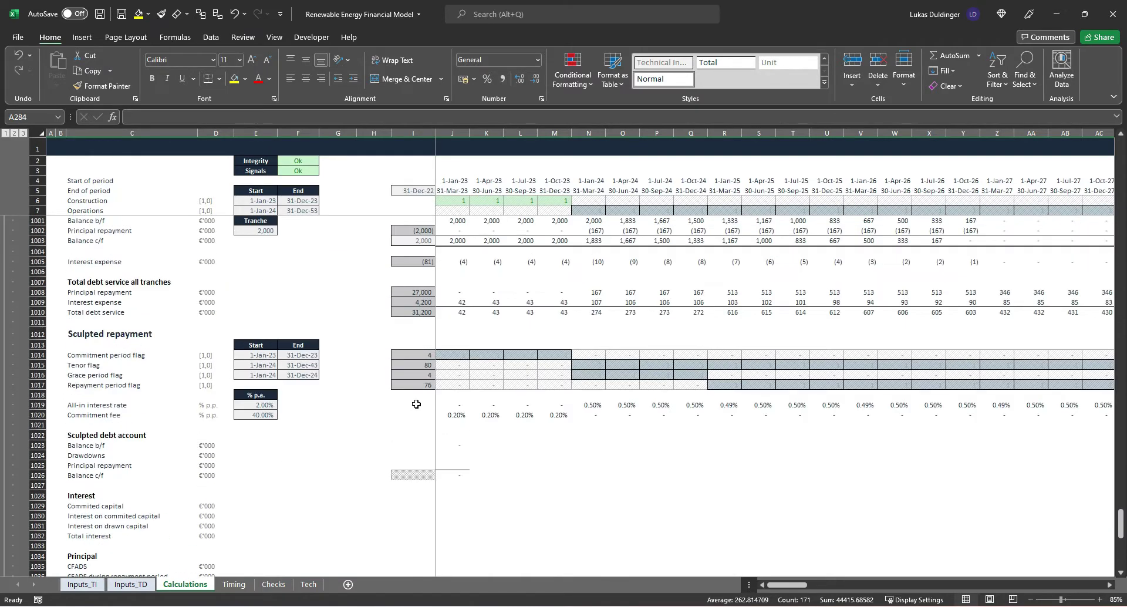
Step: Link the first-period Drawdowns in J1024 of the sculpted debt account to the funding drawdowns with =J284
{"action": "left_click", "coordinate": [400, 455]}
{"action": "key", "text": "Right"}
{"action": "type", "text": "="}
{"action": "scroll", "coordinate": [311, 461], "scroll_direction": "up", "scroll_amount": 20}
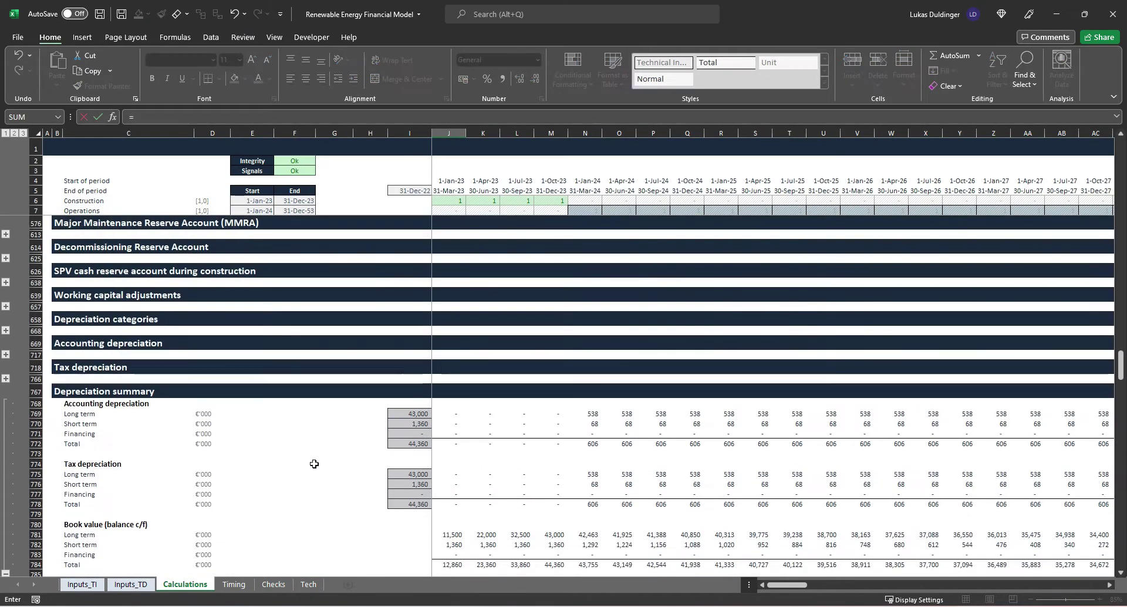
{"action": "scroll", "coordinate": [314, 463], "scroll_direction": "up", "scroll_amount": 9}
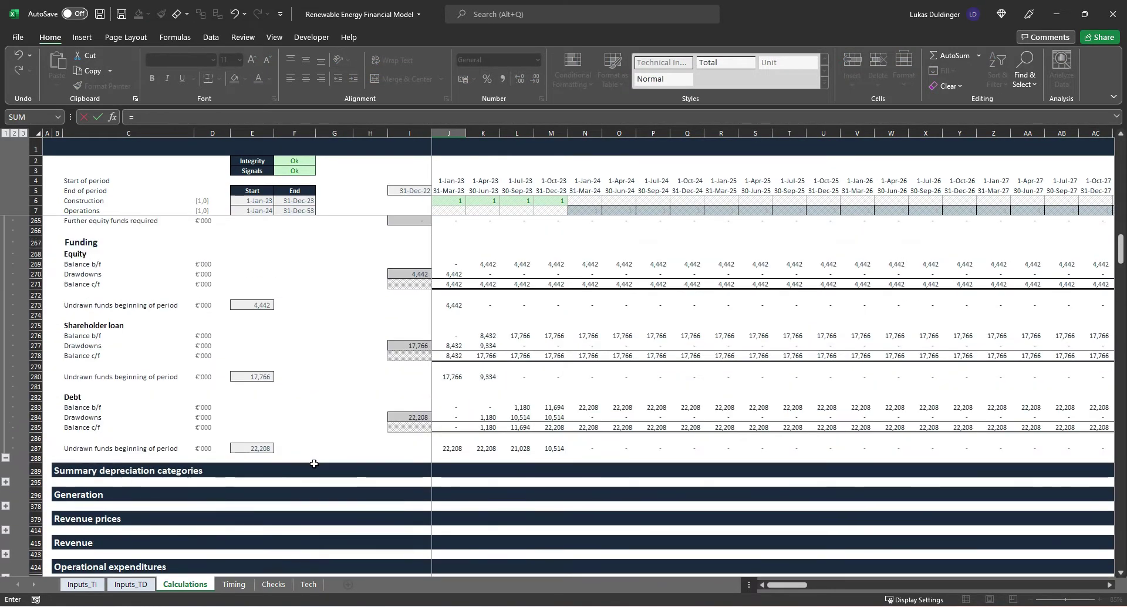
{"action": "scroll", "coordinate": [262, 402], "scroll_direction": "down", "scroll_amount": 5}
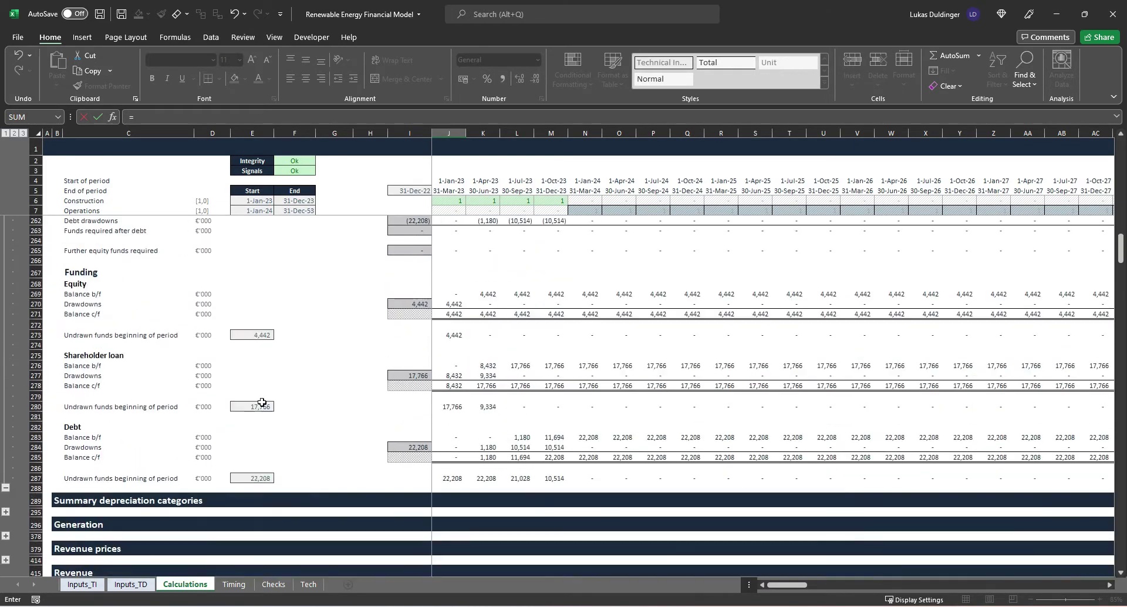
{"action": "left_click", "coordinate": [435, 416]}
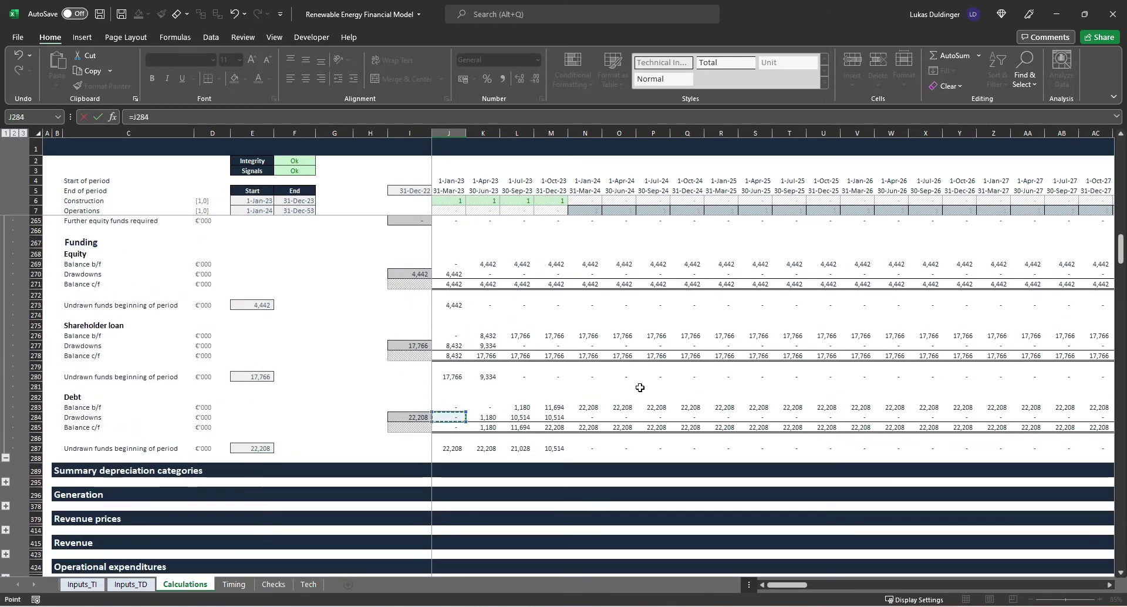
{"action": "key", "text": "ctrl+Return"}
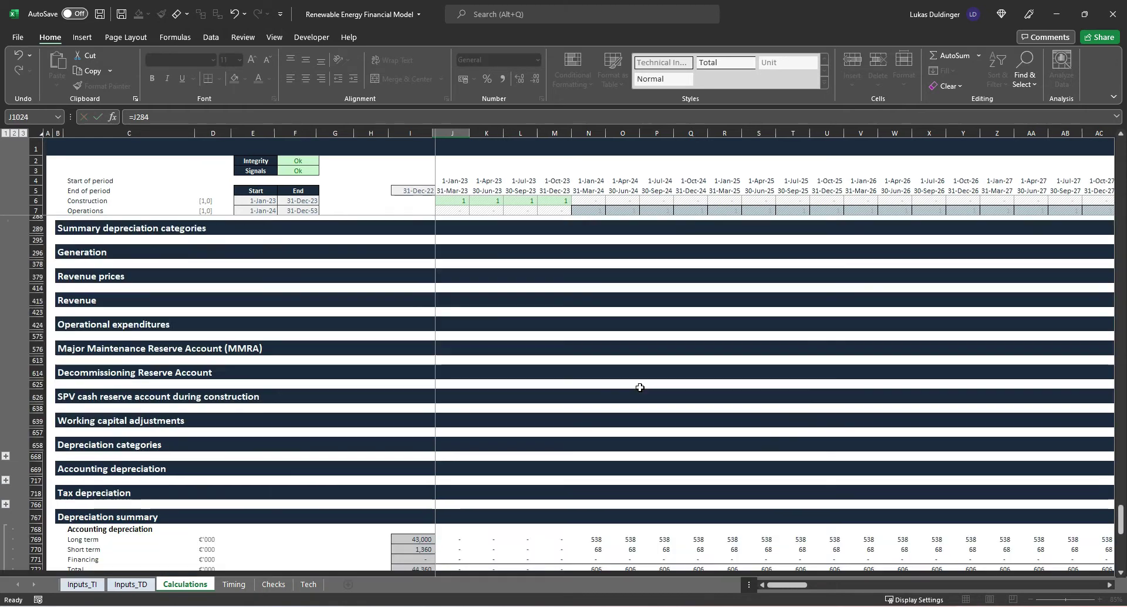
Step: Fill the sculpted debt account formulas in J1023:J1026 across all periods through column FU
{"action": "scroll", "coordinate": [408, 382], "scroll_direction": "down", "scroll_amount": 6}
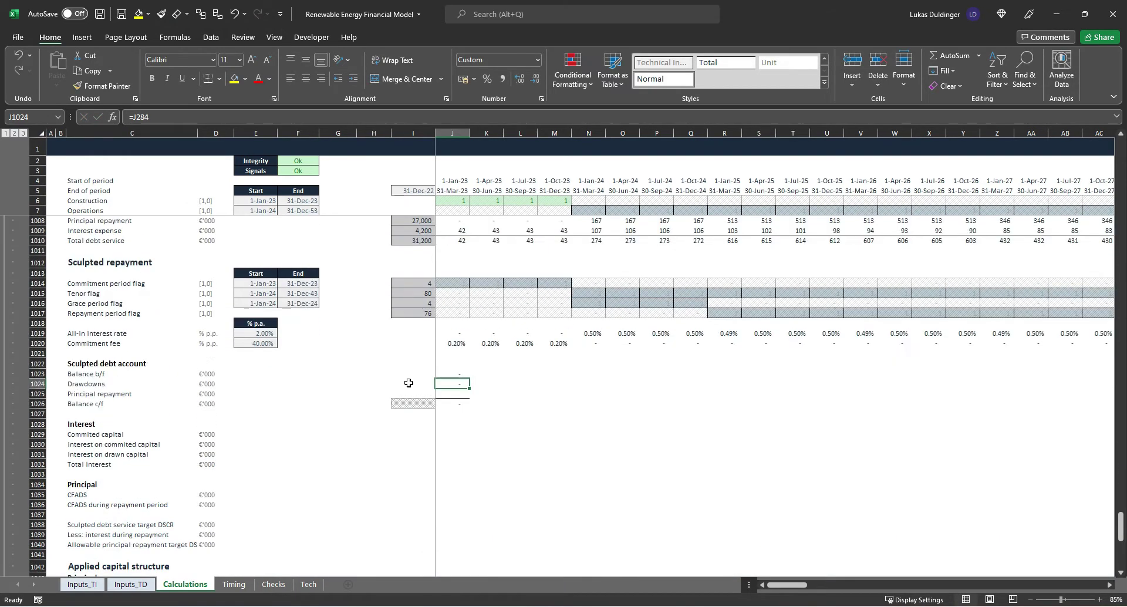
{"action": "left_click", "coordinate": [37, 393]}
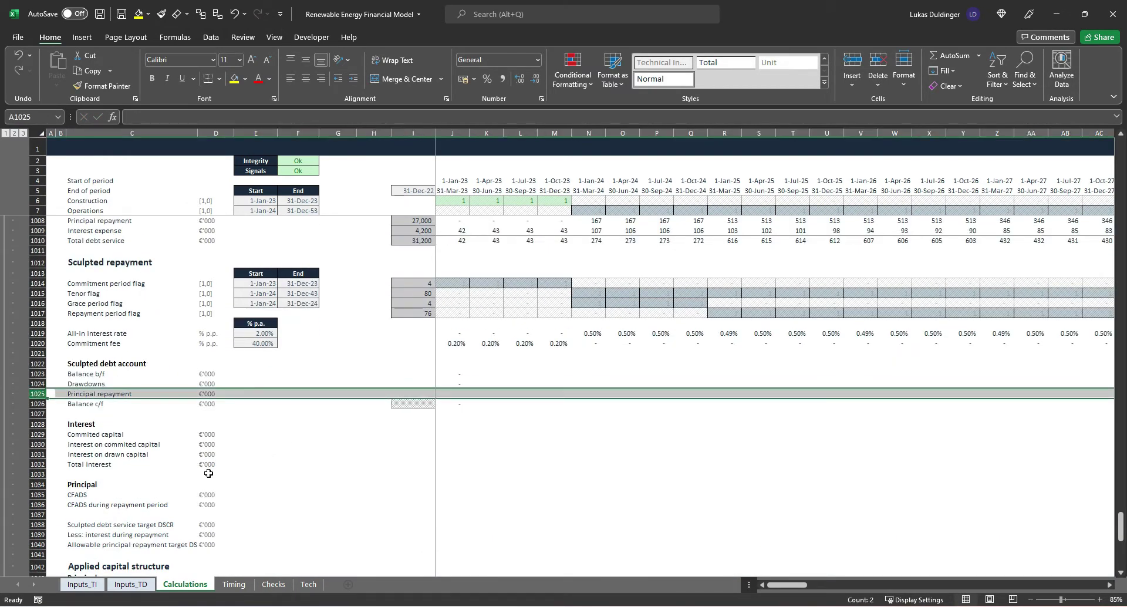
{"action": "left_click", "coordinate": [441, 404]}
{"action": "key", "text": "ctrl+shift+Up"}
{"action": "key", "text": "ctrl+shift+Up"}
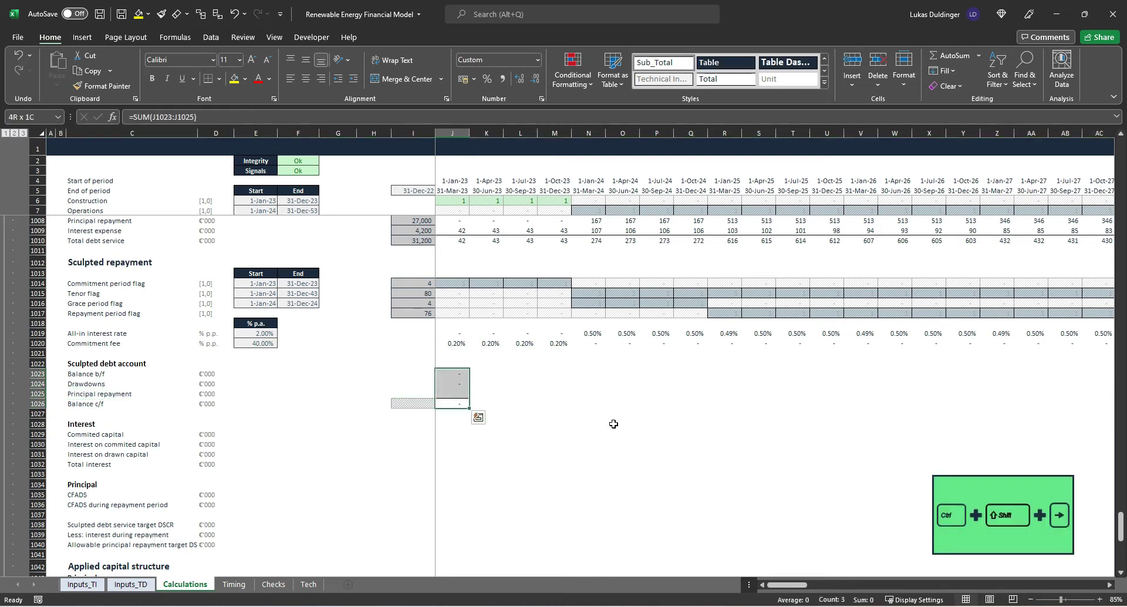
{"action": "key", "text": "ctrl+shift+Right"}
{"action": "key", "text": "ctrl+r"}
{"action": "key", "text": "Left"}
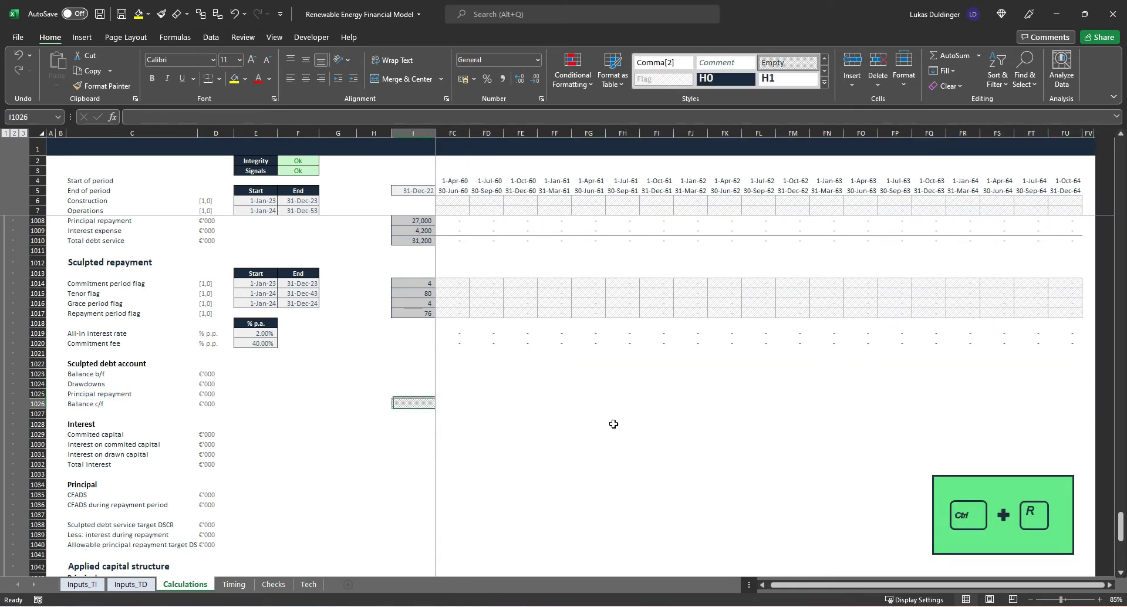
{"action": "key", "text": "Right"}
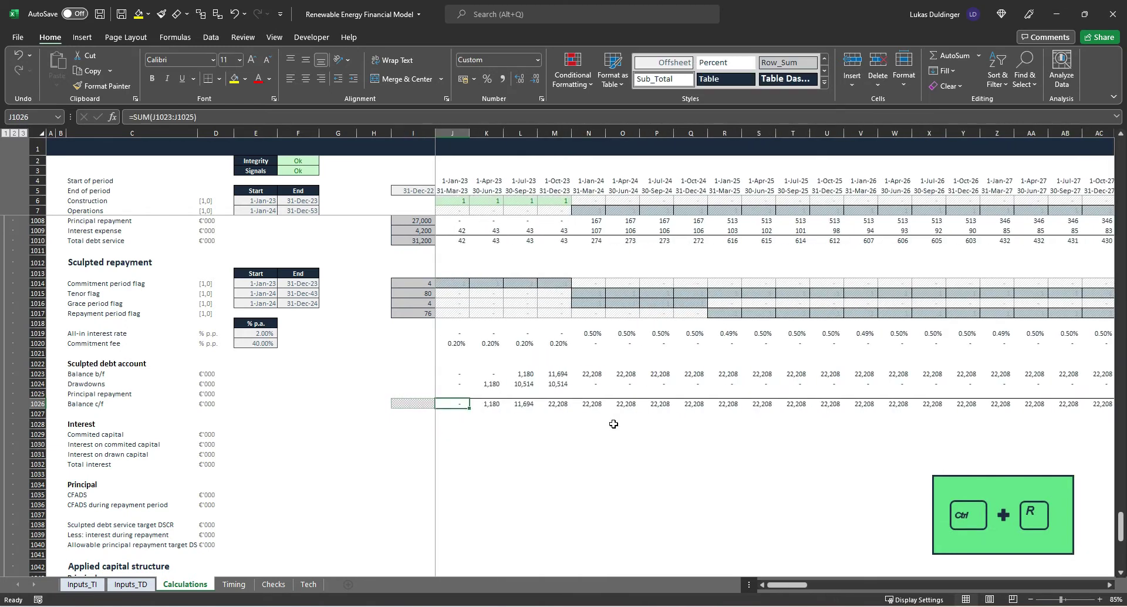
Step: Copy the row-sum cell I1017 to I1024:I1025 to total the Drawdowns and Principal repayment rows
{"action": "left_click", "coordinate": [419, 309]}
{"action": "key", "text": "ctrl+c"}
{"action": "key", "text": "Down"}
{"action": "key", "text": "Down"}
{"action": "key", "text": "Down"}
{"action": "key", "text": "Down"}
{"action": "key", "text": "Down"}
{"action": "key", "text": "Down"}
{"action": "key", "text": "Down"}
{"action": "key", "text": "shift+Down"}
{"action": "key", "text": "ctrl+v"}
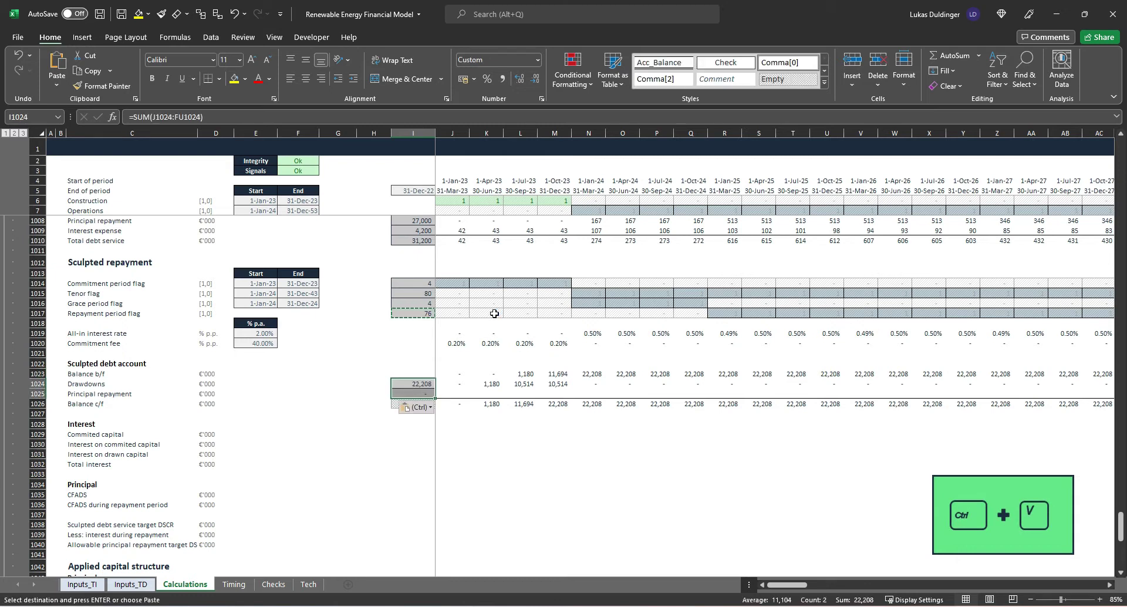
{"action": "key", "text": "Escape"}
{"action": "left_click", "coordinate": [325, 424]}
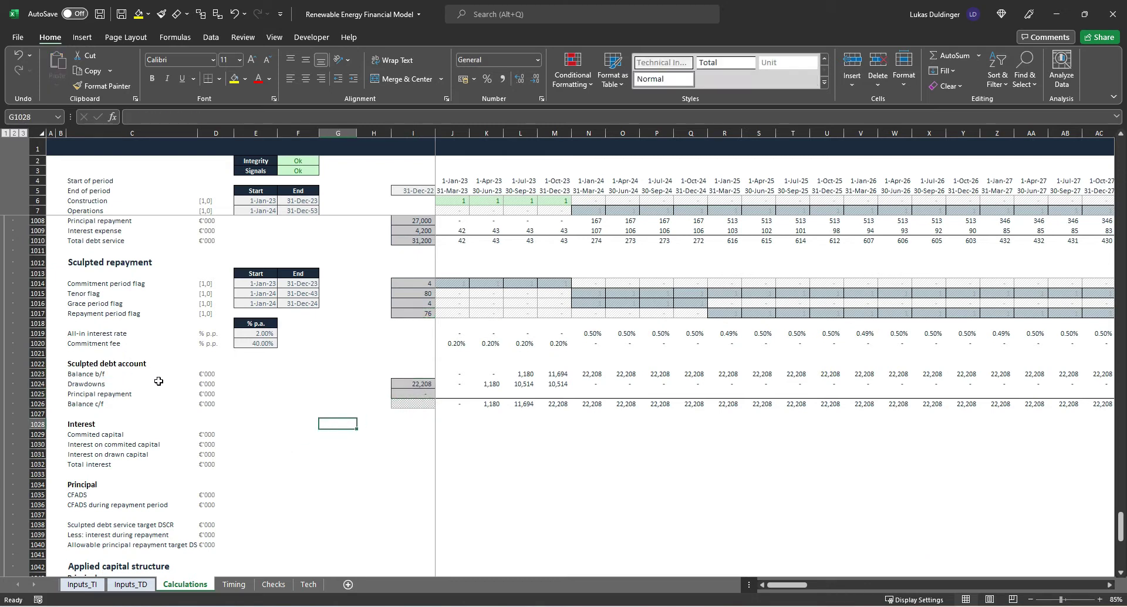
Step: Calculate the first-period committed capital in J1029 as =J1014*($I$1024-SUM($J$1024:J1024))
{"action": "left_click_drag", "start_coordinate": [37, 424], "coordinate": [36, 466]}
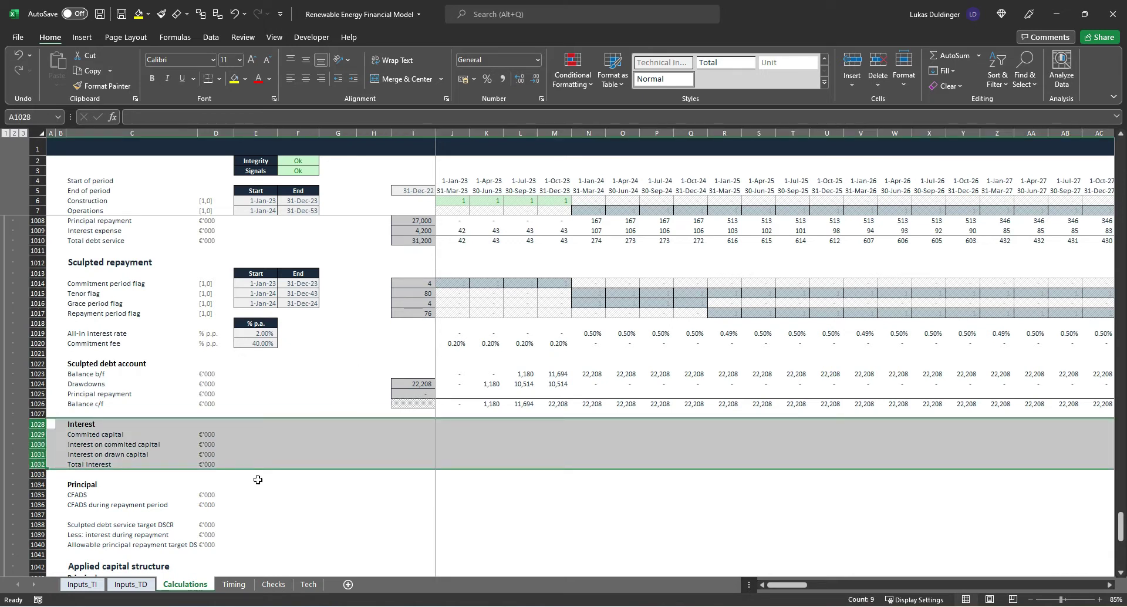
{"action": "left_click", "coordinate": [338, 432]}
{"action": "key", "text": "Right"}
{"action": "key", "text": "Right"}
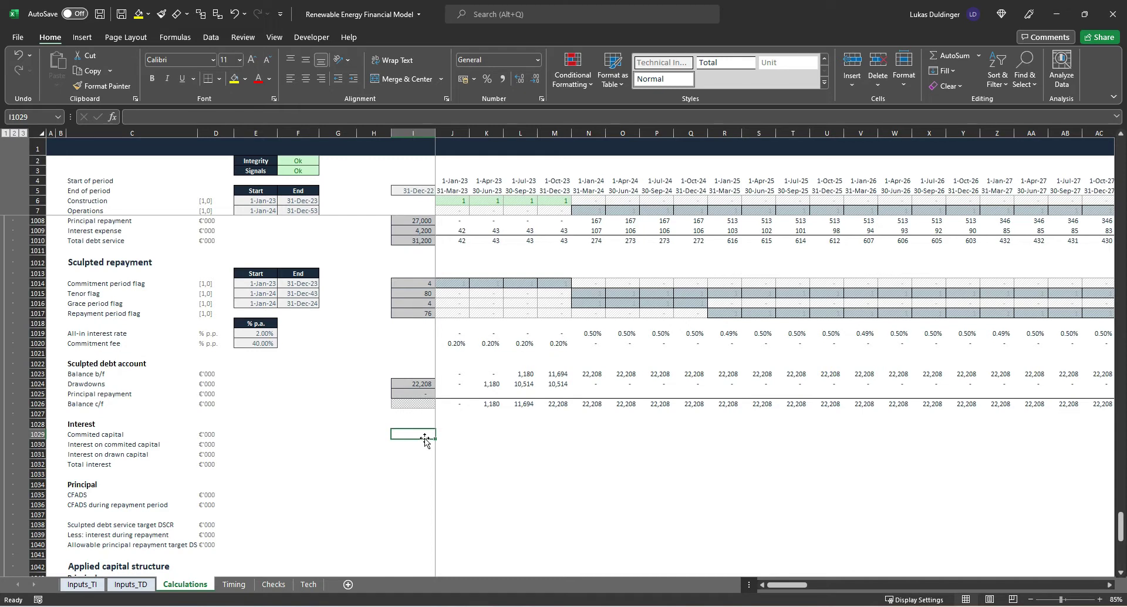
{"action": "key", "text": "Right"}
{"action": "type", "text": "="}
{"action": "key", "text": "Up"}
{"action": "key", "text": "Up"}
{"action": "key", "text": "Up"}
{"action": "key", "text": "Up"}
{"action": "key", "text": "Up"}
{"action": "key", "text": "Up"}
{"action": "key", "text": "Up"}
{"action": "key", "text": "Up"}
{"action": "key", "text": "Up"}
{"action": "key", "text": "Up"}
{"action": "key", "text": "Up"}
{"action": "key", "text": "Up"}
{"action": "key", "text": "Up"}
{"action": "key", "text": "Up"}
{"action": "key", "text": "Up"}
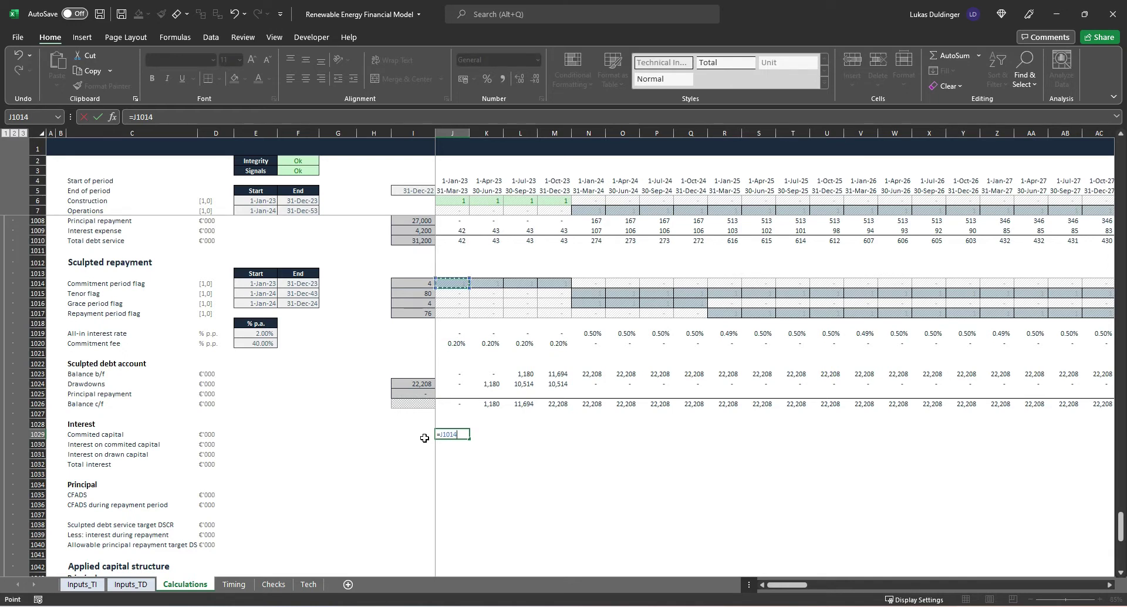
{"action": "type", "text": "*"}
{"action": "left_click", "coordinate": [418, 382]}
{"action": "key", "text": "F4"}
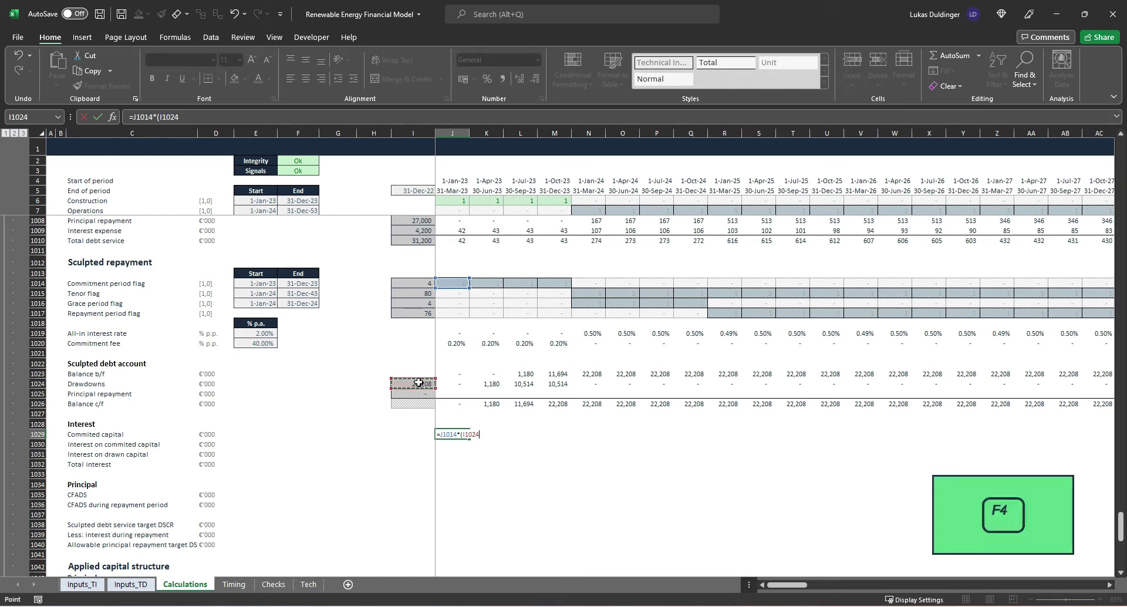
{"action": "key", "text": "F4"}
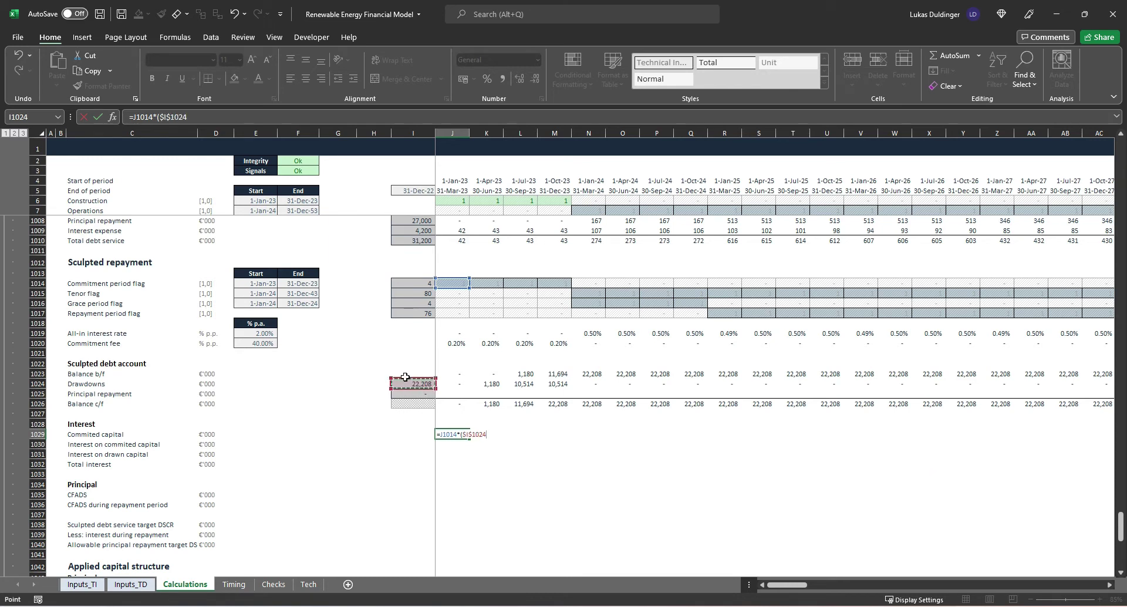
{"action": "type", "text": "-SUM("}
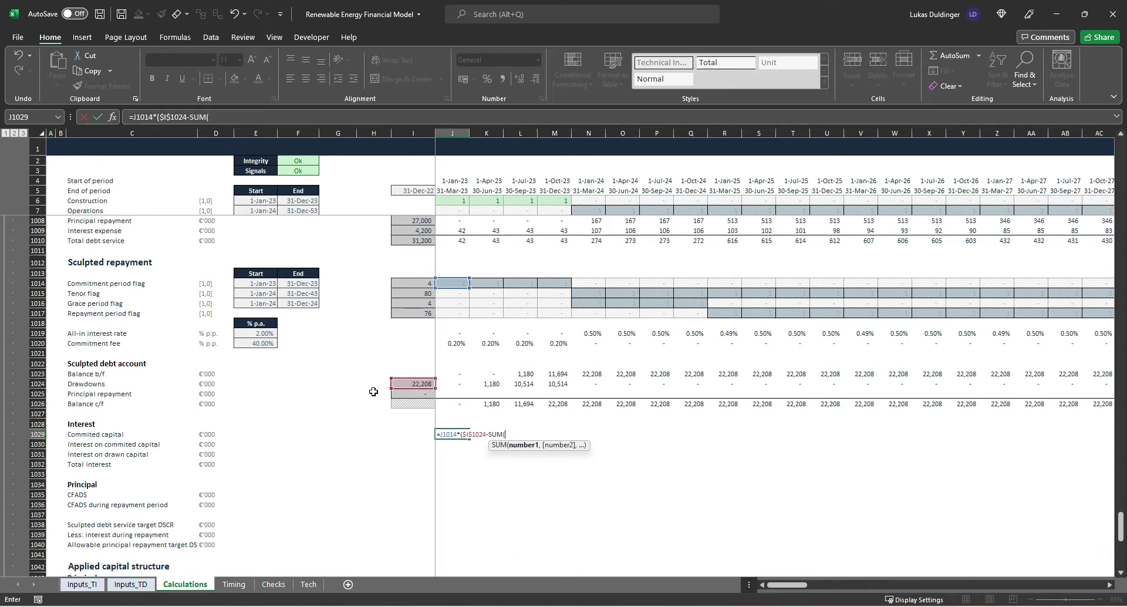
{"action": "left_click", "coordinate": [451, 382]}
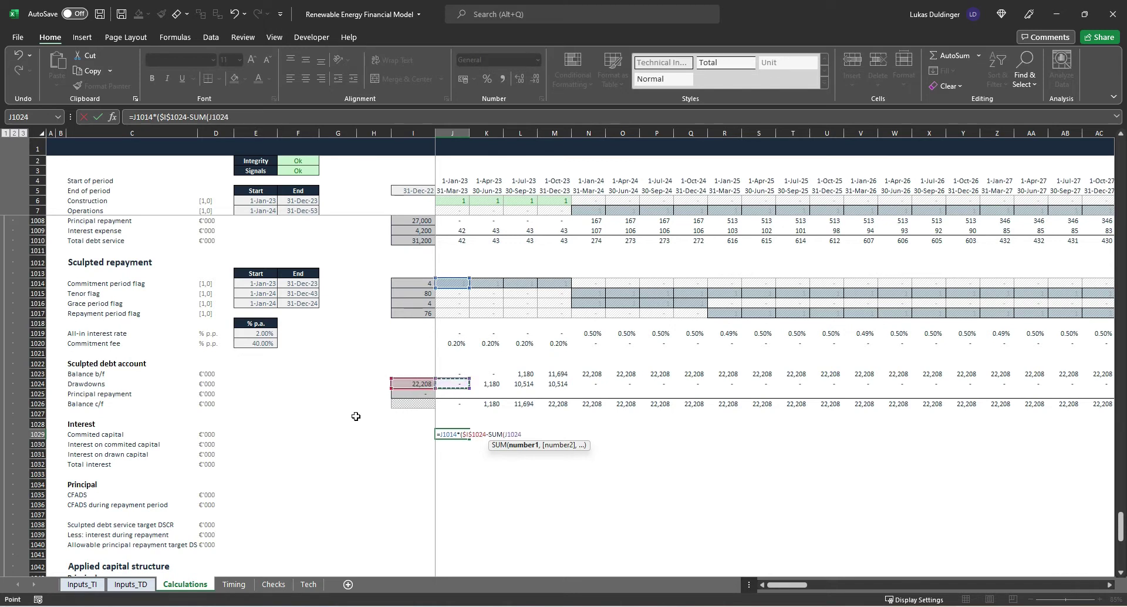
{"action": "key", "text": "F8"}
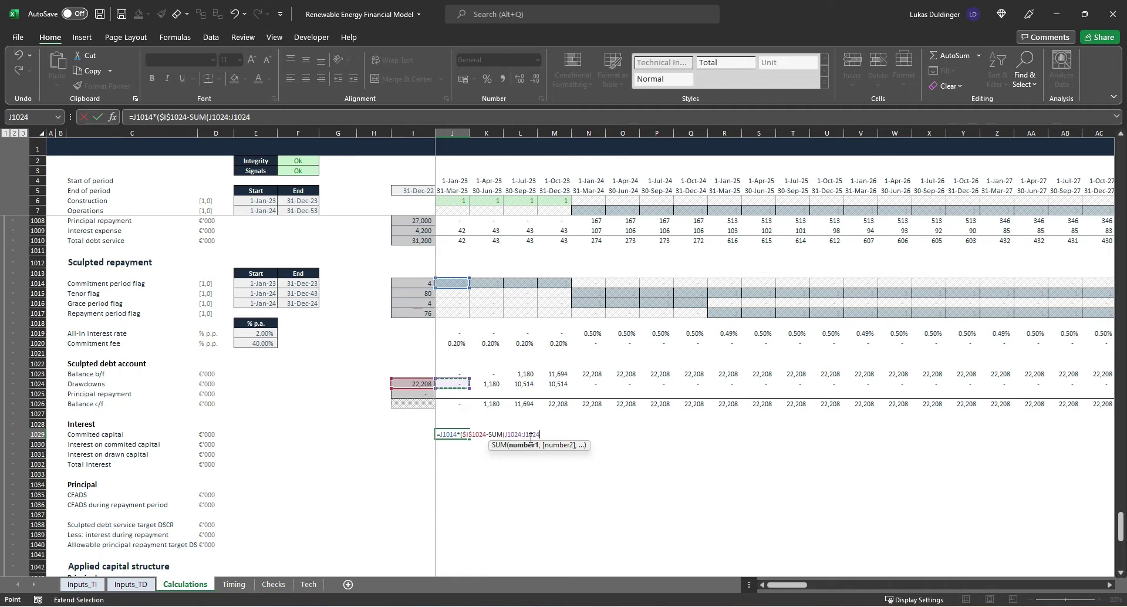
{"action": "left_click_drag", "start_coordinate": [540, 434], "coordinate": [515, 434]}
{"action": "key", "text": "F4"}
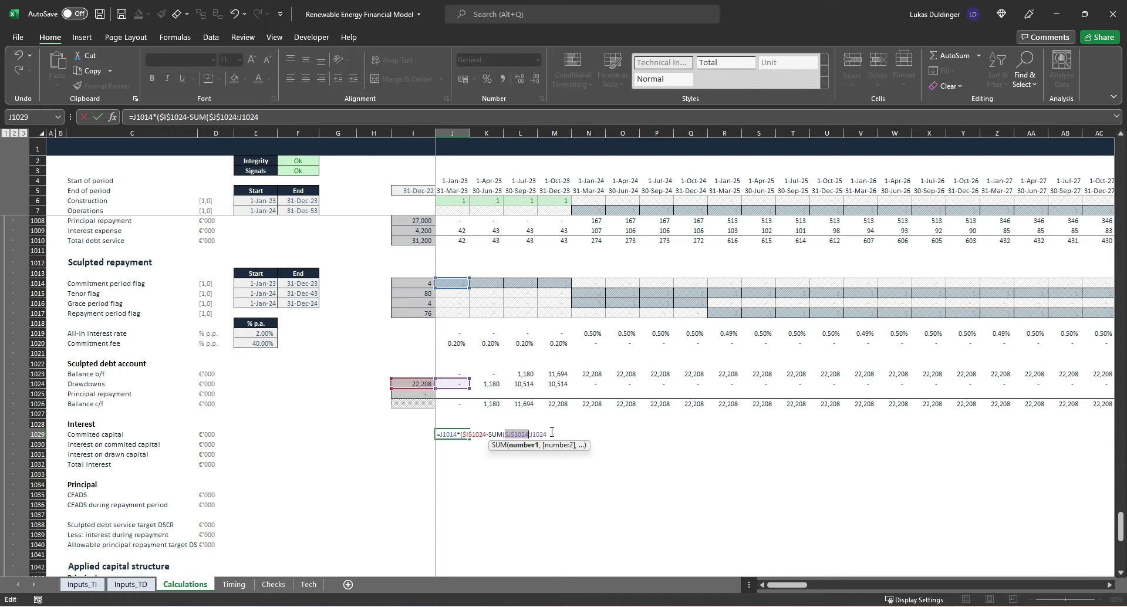
{"action": "left_click", "coordinate": [304, 117]}
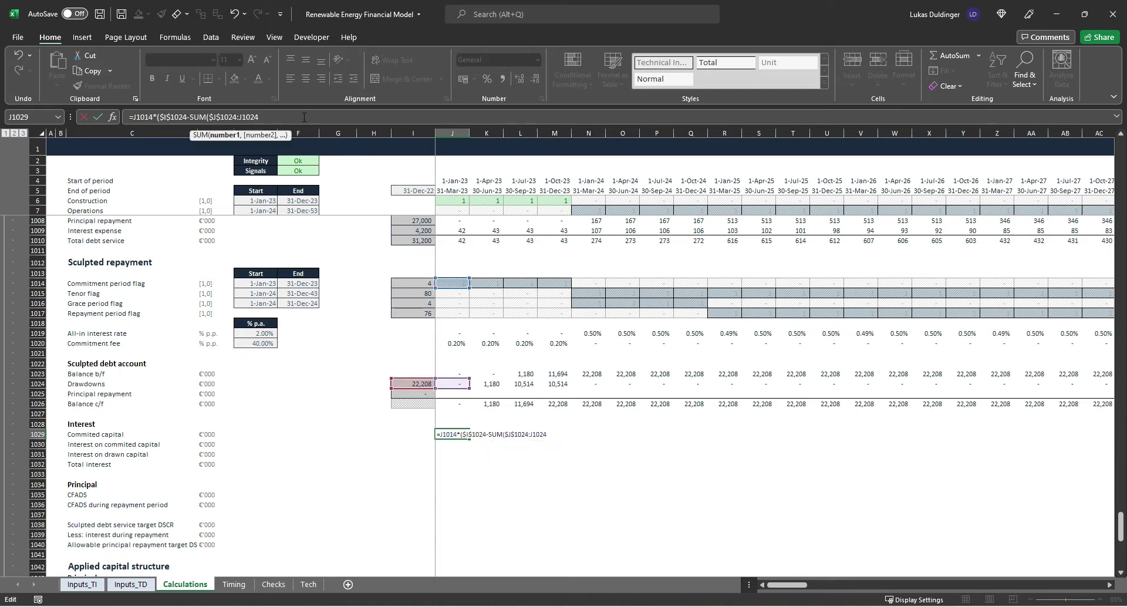
{"action": "type", "text": "))"}
{"action": "key", "text": "ctrl+Return"}
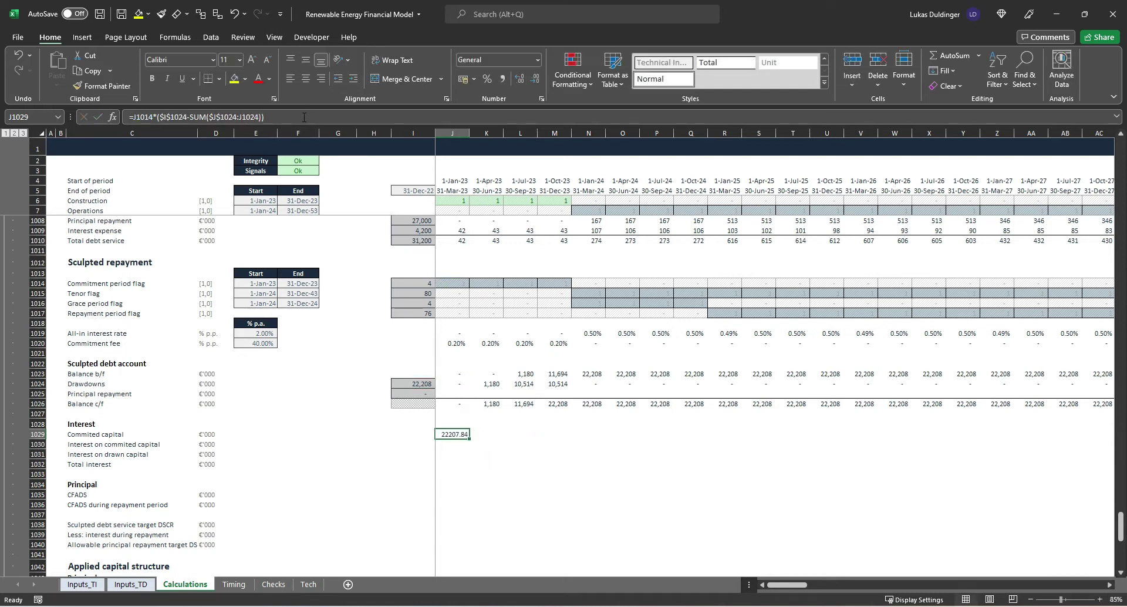
Step: Apply the Comma[0] cell style to the committed capital cell J1029
{"action": "key", "text": "alt+h"}
{"action": "key", "text": "j"}
{"action": "key", "text": "Up"}
{"action": "key", "text": "Up"}
{"action": "key", "text": "Up"}
{"action": "key", "text": "Right"}
{"action": "key", "text": "Right"}
{"action": "key", "text": "Return"}
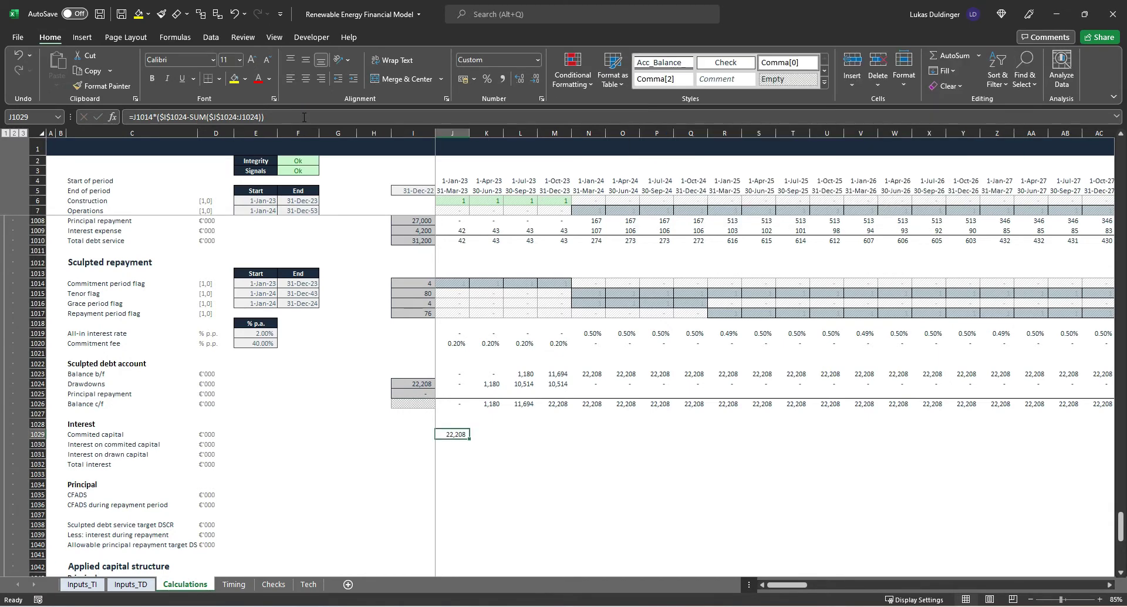
Step: Fill the committed capital formula in J1029 across all periods through column FU
{"action": "key", "text": "ctrl+shift+Right"}
{"action": "key", "text": "shift+Left"}
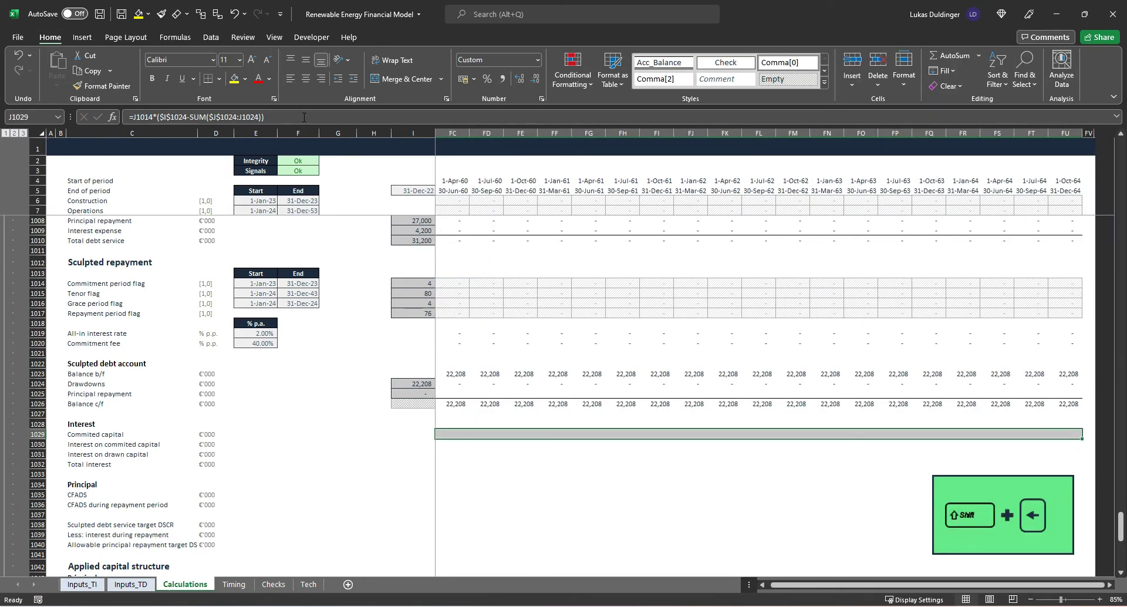
{"action": "key", "text": "ctrl+r"}
{"action": "key", "text": "ctrl+shift+Left"}
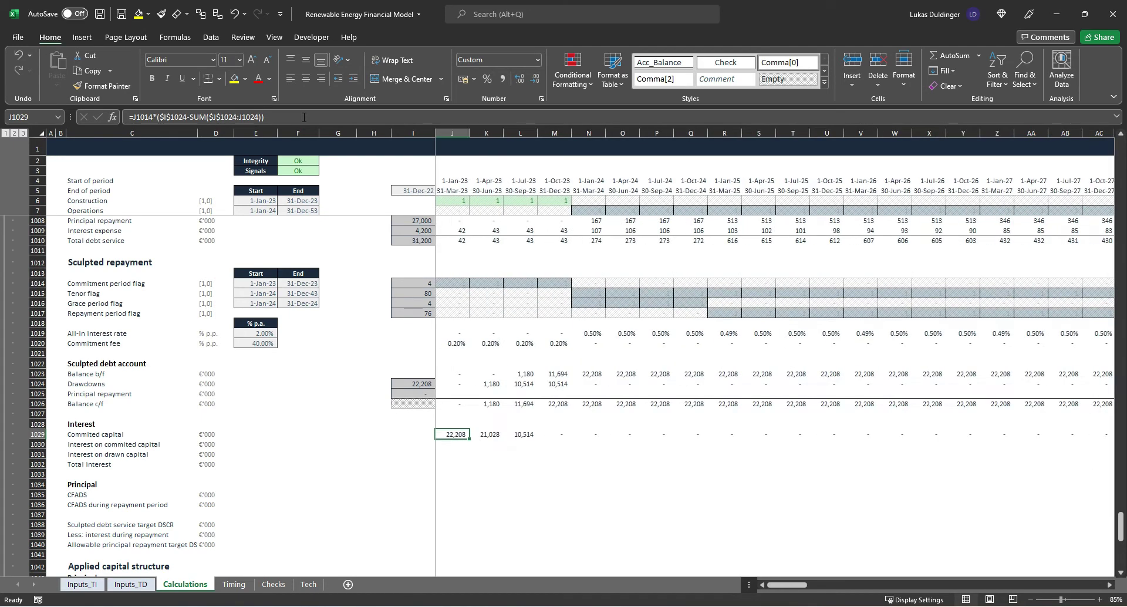
Step: Examine the committed capital formulas in J1029, K1029 and M1029 and the cells they reference
{"action": "key", "text": "F2"}
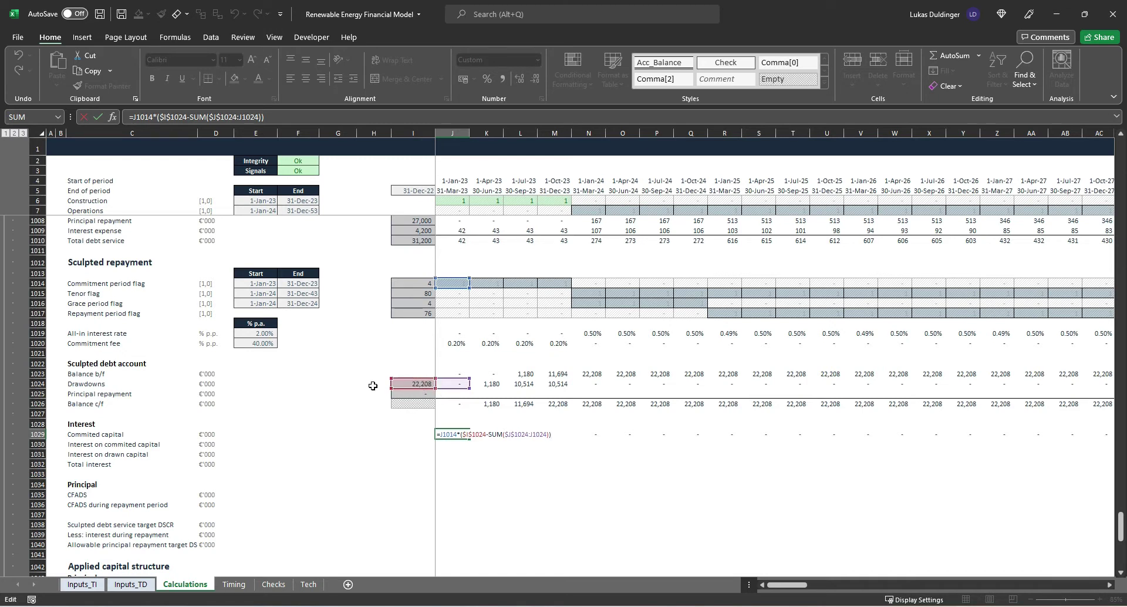
{"action": "key", "text": "ctrl+Return"}
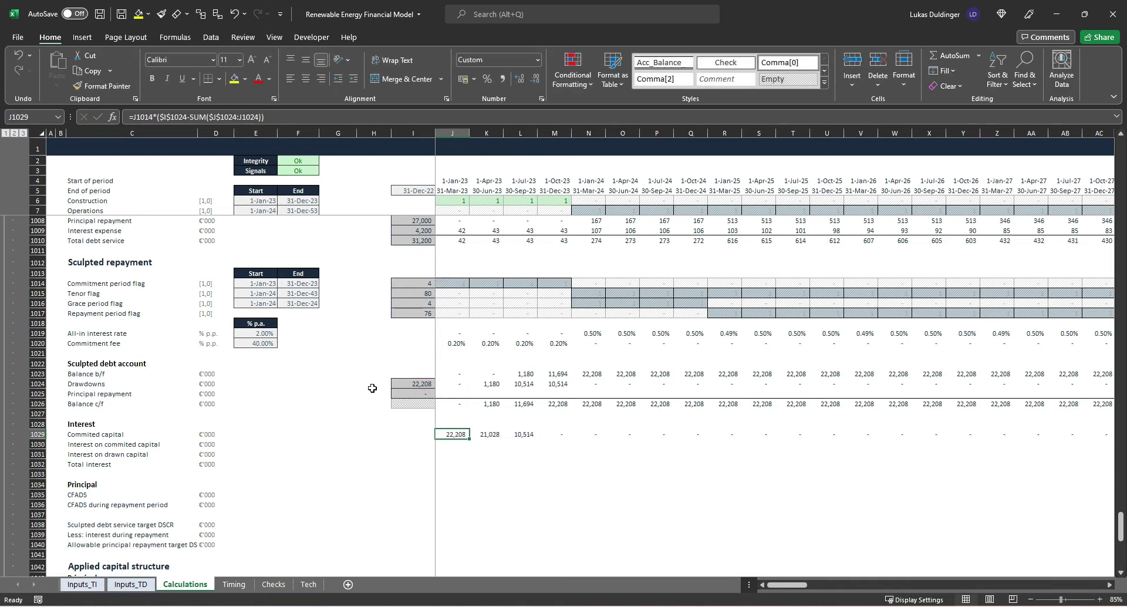
{"action": "key", "text": "Right"}
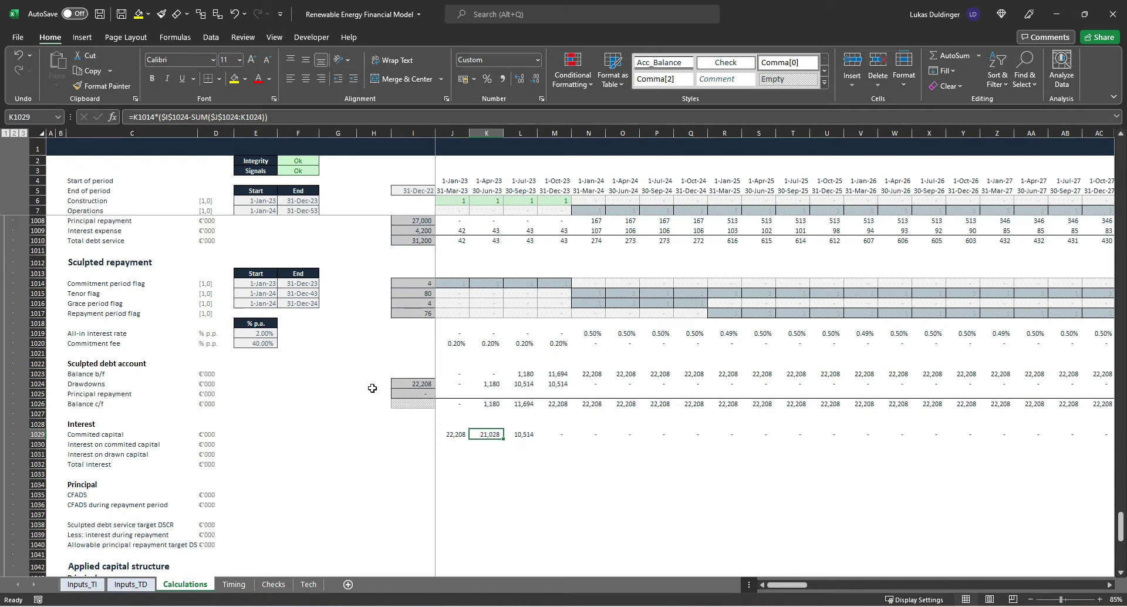
{"action": "key", "text": "F2"}
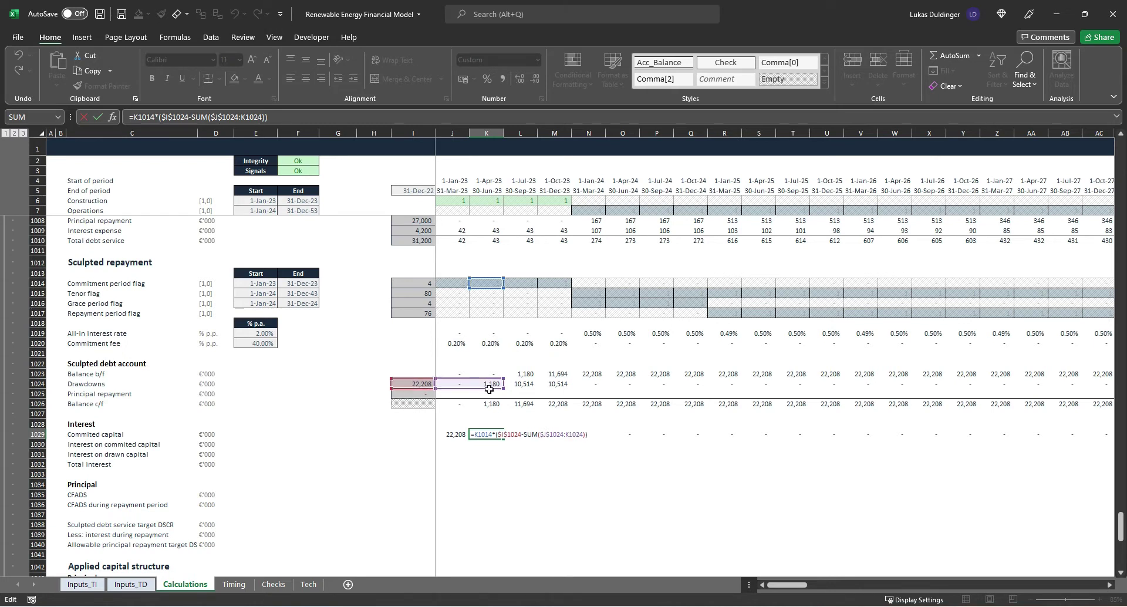
{"action": "key", "text": "ctrl+Return"}
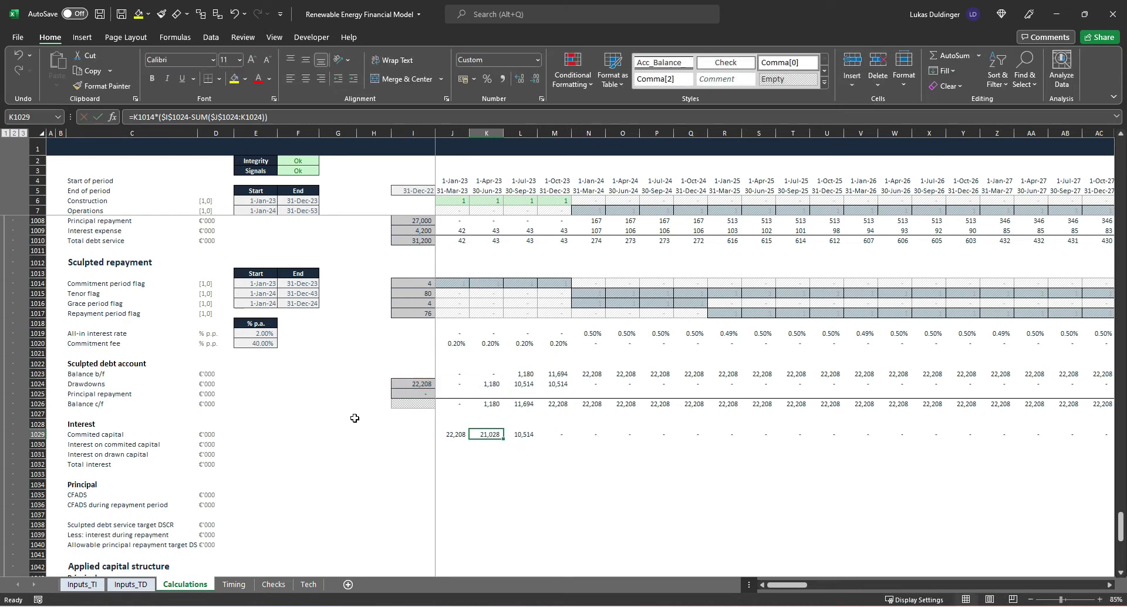
{"action": "key", "text": "Right"}
{"action": "key", "text": "Right"}
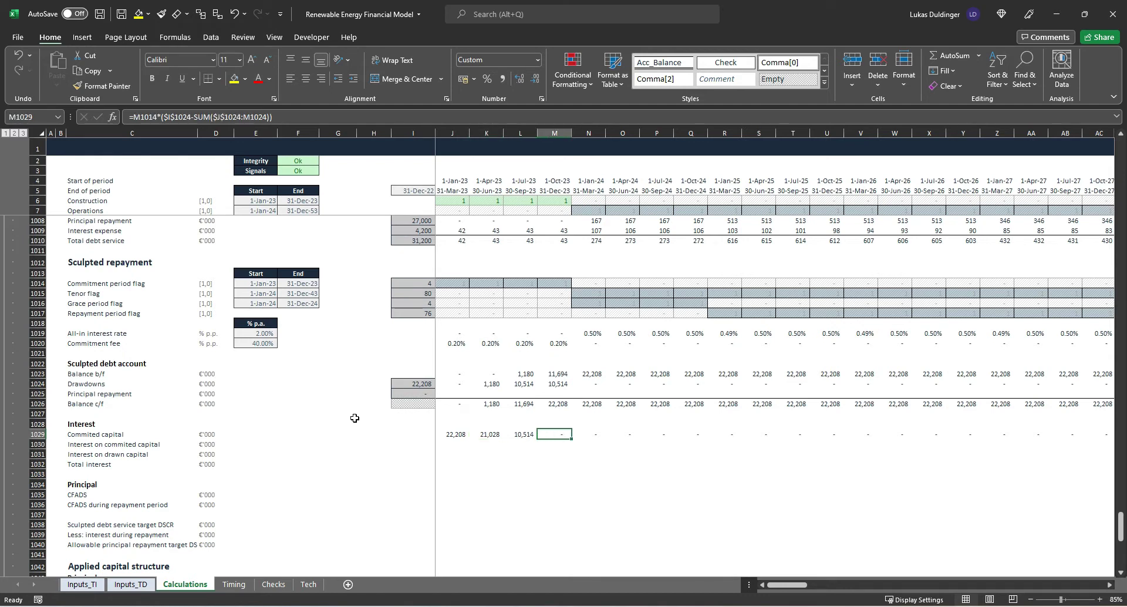
{"action": "key", "text": "F2"}
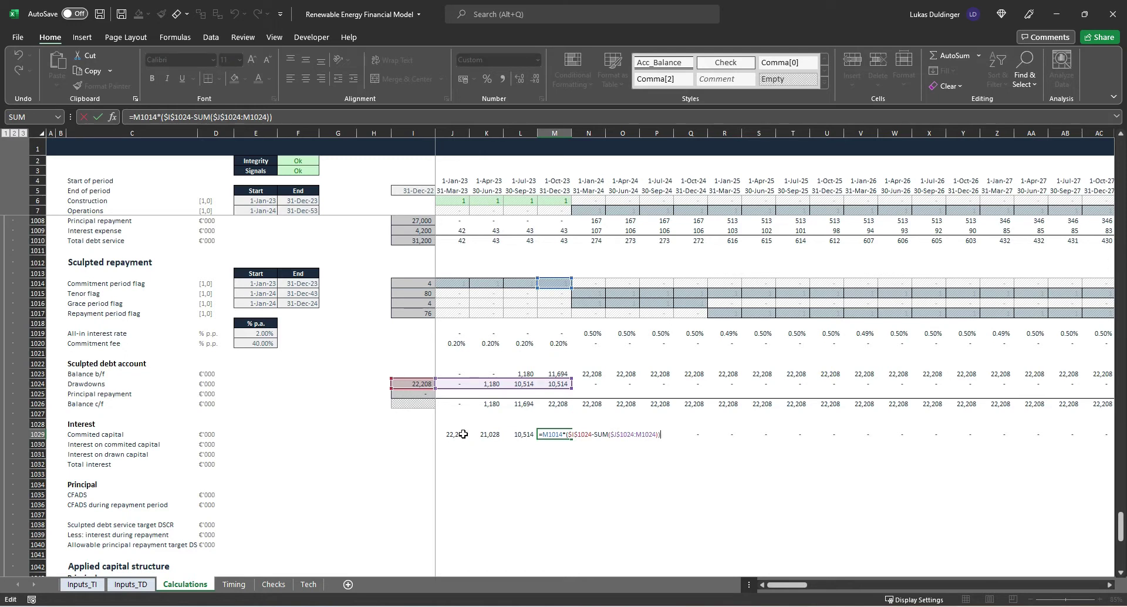
{"action": "key", "text": "Escape"}
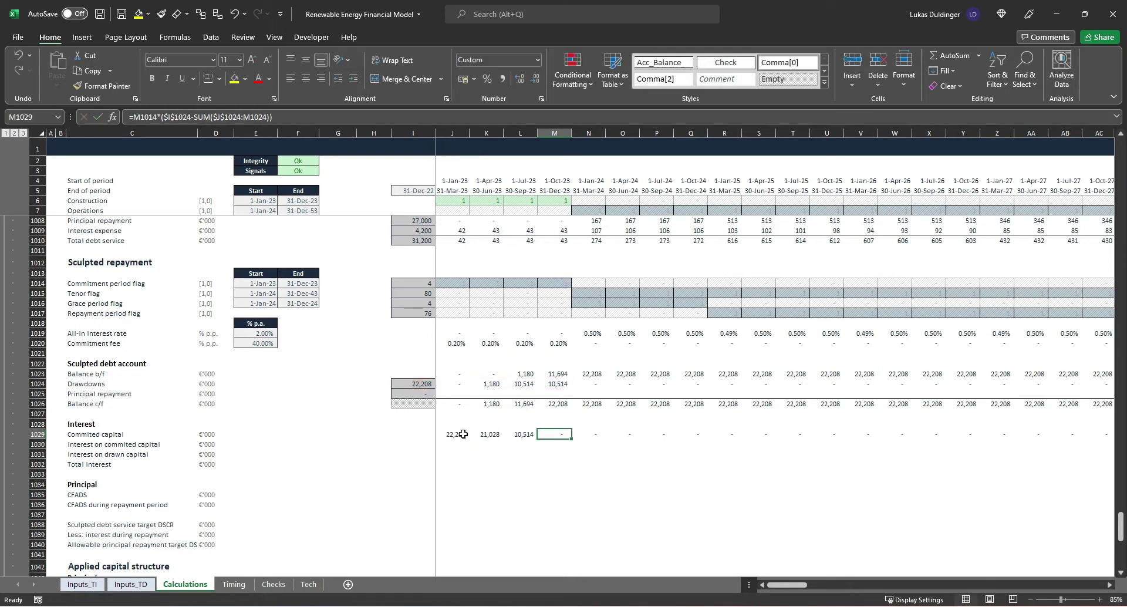
Step: Calculate the first-period interest on committed capital in J1030 as =J1029*J1020
{"action": "left_click", "coordinate": [452, 444]}
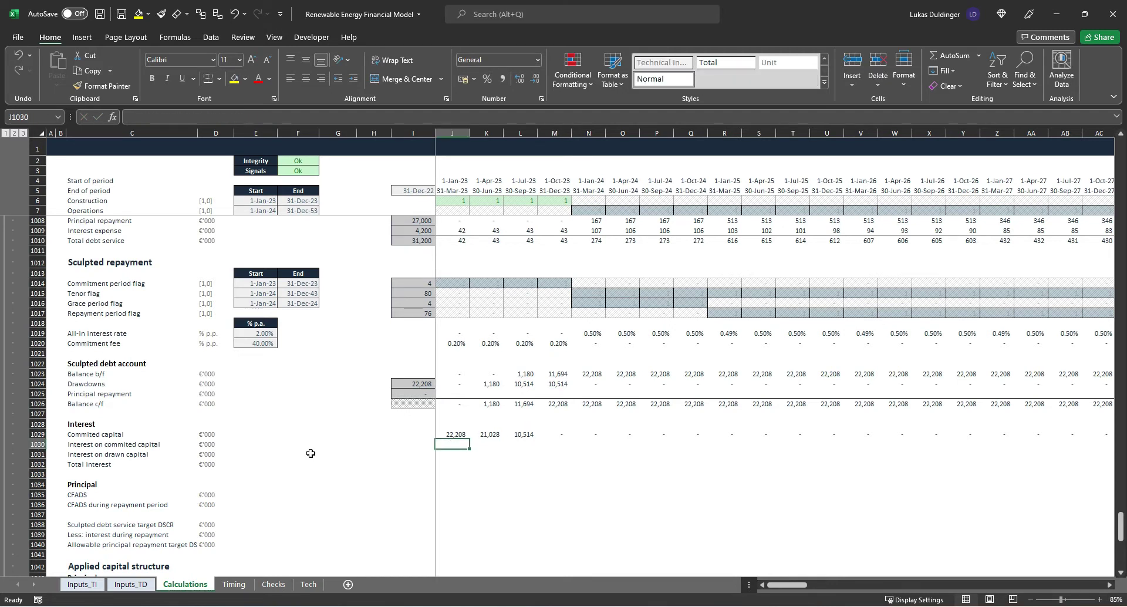
{"action": "type", "text": "="}
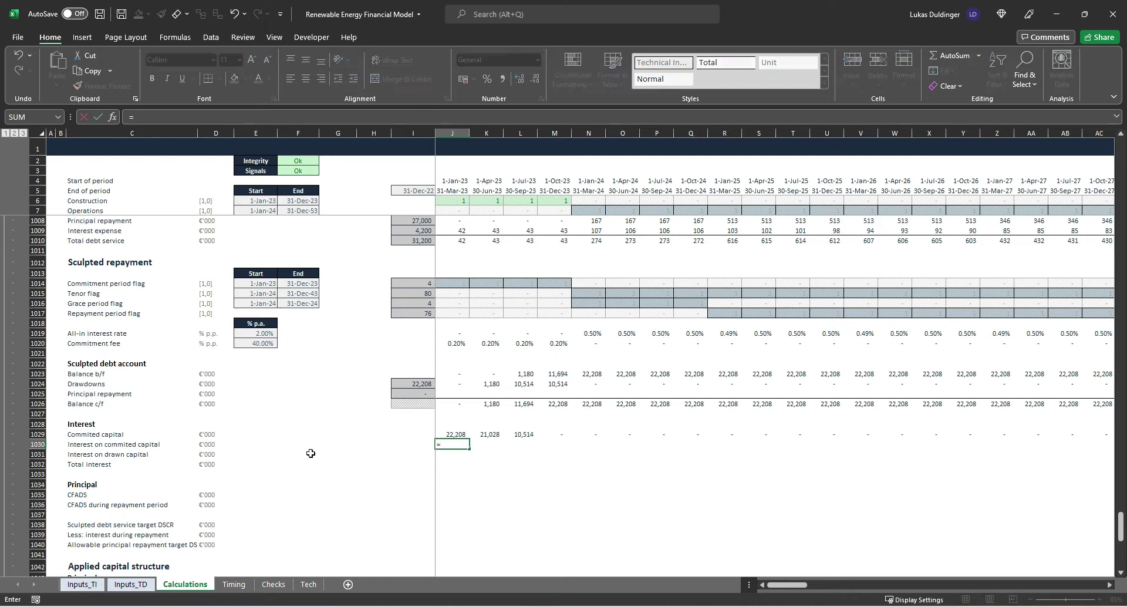
{"action": "key", "text": "Up"}
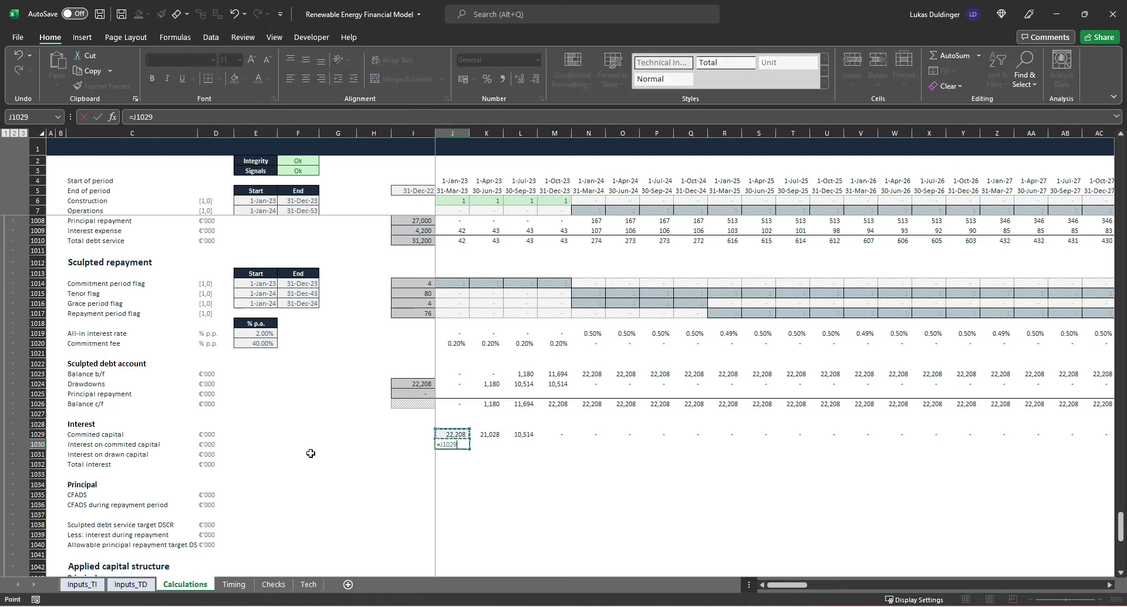
{"action": "type", "text": "*"}
{"action": "key", "text": "Up"}
{"action": "key", "text": "Up"}
{"action": "key", "text": "Up"}
{"action": "key", "text": "Up"}
{"action": "key", "text": "Up"}
{"action": "key", "text": "Up"}
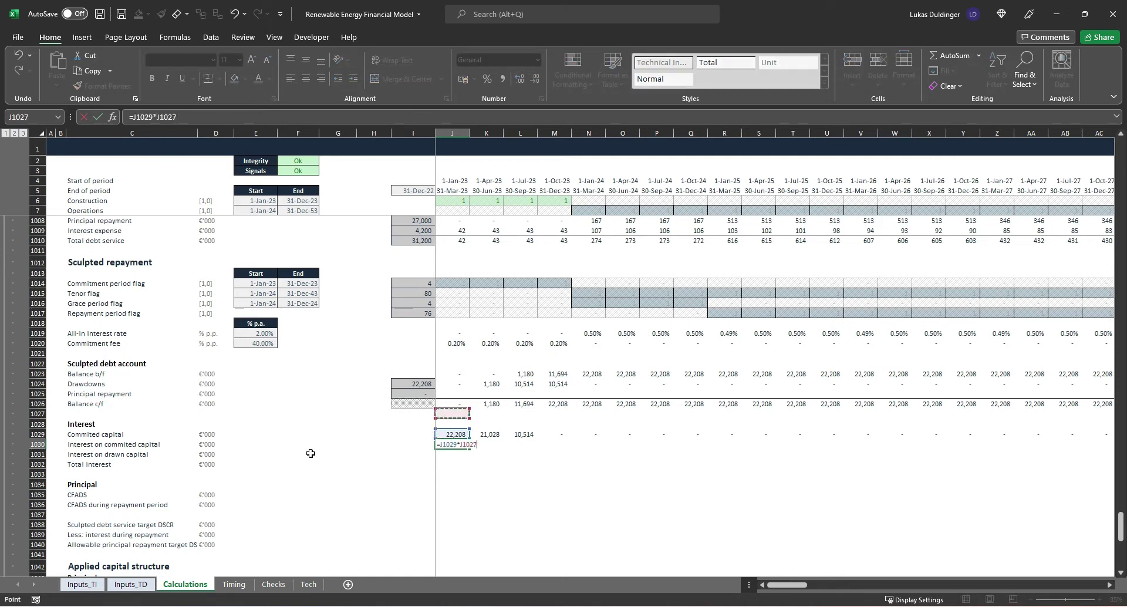
{"action": "key", "text": "Up"}
{"action": "key", "text": "Up"}
{"action": "key", "text": "Up"}
{"action": "key", "text": "Up"}
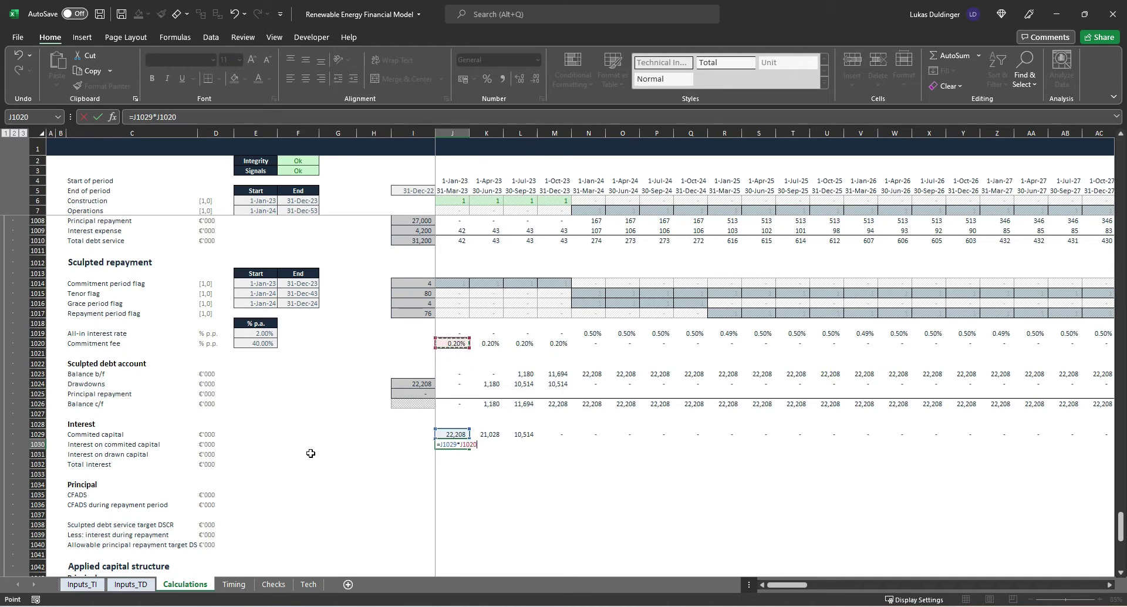
{"action": "key", "text": "ctrl+Return"}
Step: Apply the Comma[0] cell style to the interest on committed capital cell J1030
{"action": "key", "text": "alt+h"}
{"action": "key", "text": "j"}
{"action": "key", "text": "Up"}
{"action": "key", "text": "Up"}
{"action": "key", "text": "Up"}
{"action": "key", "text": "Up"}
{"action": "key", "text": "Right"}
{"action": "key", "text": "Right"}
{"action": "key", "text": "Return"}
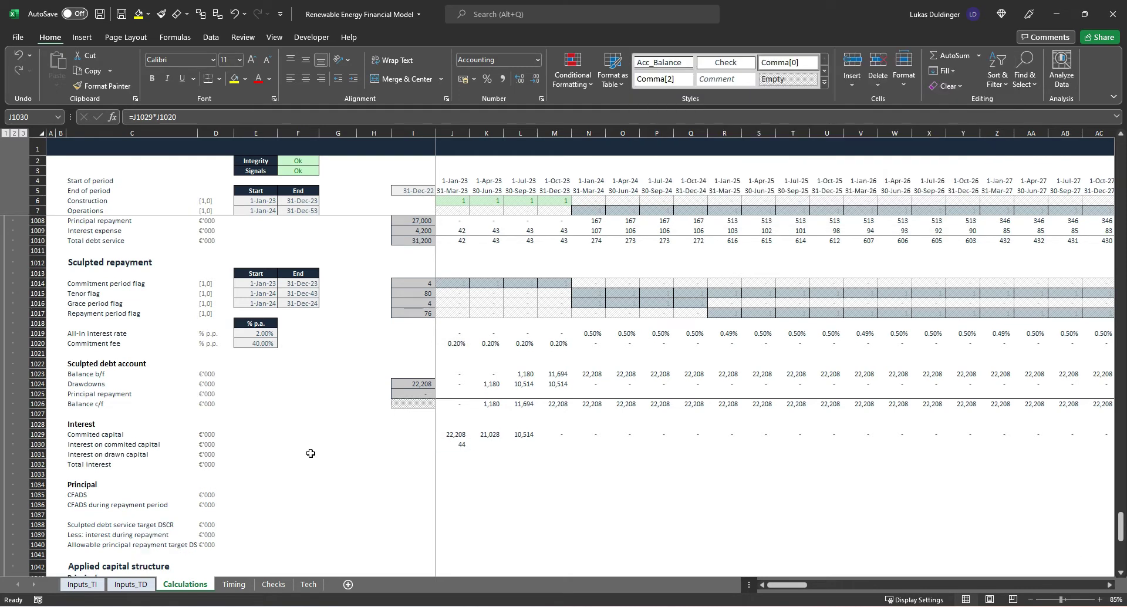
Step: Calculate the first-period interest on drawn capital in J1031 as =J1023*J1019
{"action": "key", "text": "Down"}
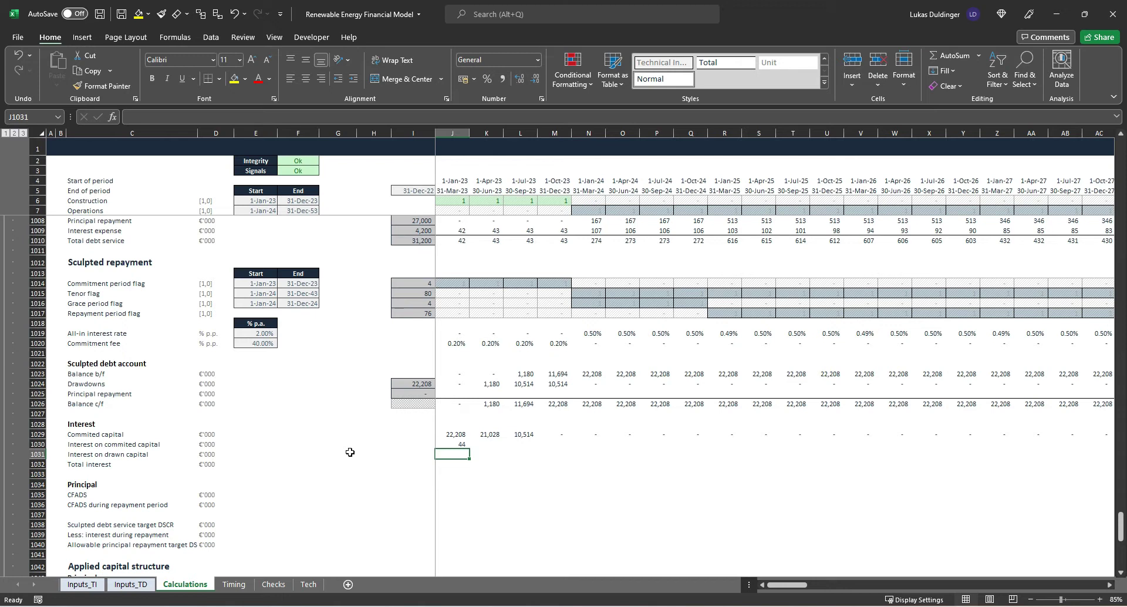
{"action": "type", "text": "="}
{"action": "key", "text": "Up"}
{"action": "key", "text": "Up"}
{"action": "key", "text": "Up"}
{"action": "key", "text": "Up"}
{"action": "key", "text": "Up"}
{"action": "key", "text": "Up"}
{"action": "key", "text": "Up"}
{"action": "key", "text": "Up"}
{"action": "key", "text": "Left"}
{"action": "key", "text": "Right"}
{"action": "type", "text": "*"}
{"action": "key", "text": "Up"}
{"action": "key", "text": "Up"}
{"action": "key", "text": "Up"}
{"action": "key", "text": "Up"}
{"action": "key", "text": "Up"}
{"action": "key", "text": "Up"}
{"action": "key", "text": "Up"}
{"action": "key", "text": "Up"}
{"action": "key", "text": "Up"}
{"action": "key", "text": "Up"}
{"action": "key", "text": "Up"}
{"action": "key", "text": "Up"}
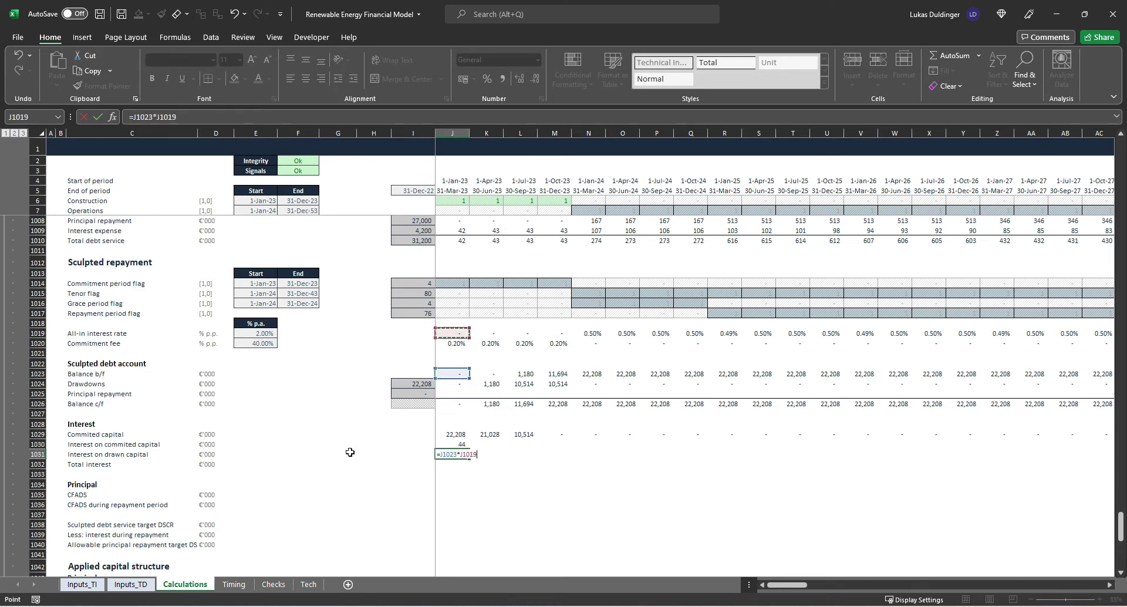
{"action": "key", "text": "ctrl+Return"}
Step: Apply the Comma[0] cell style to the interest on drawn capital cell J1031
{"action": "key", "text": "alt+h"}
{"action": "key", "text": "j"}
{"action": "key", "text": "Up"}
{"action": "key", "text": "Up"}
{"action": "key", "text": "Up"}
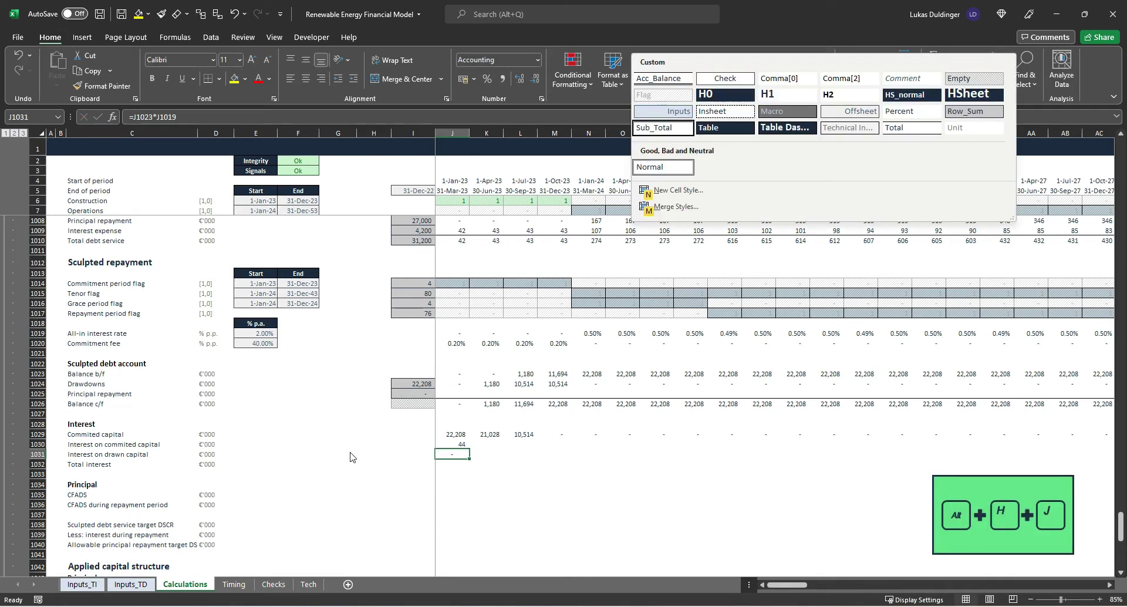
{"action": "key", "text": "Right"}
{"action": "key", "text": "Right"}
{"action": "key", "text": "Return"}
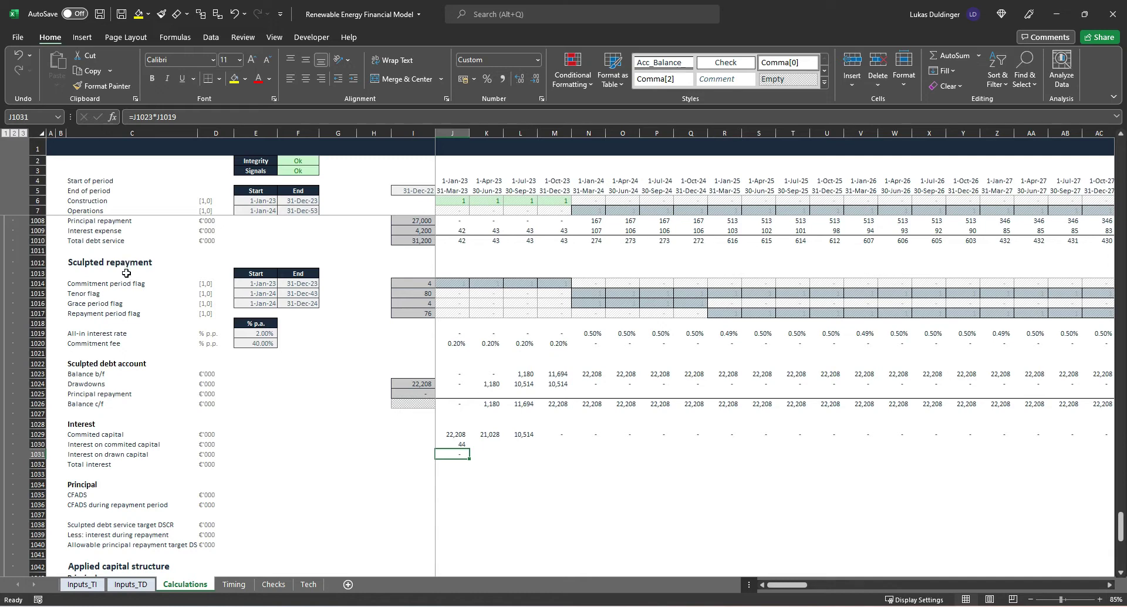
Step: Compare the sculpted all-in interest rate formula in J1019 with Tranche 2's interest rate including commitment in J983
{"action": "left_click", "coordinate": [452, 336]}
{"action": "key", "text": "Left"}
{"action": "left_click", "coordinate": [451, 336]}
{"action": "scroll", "coordinate": [391, 388], "scroll_direction": "up", "scroll_amount": 5}
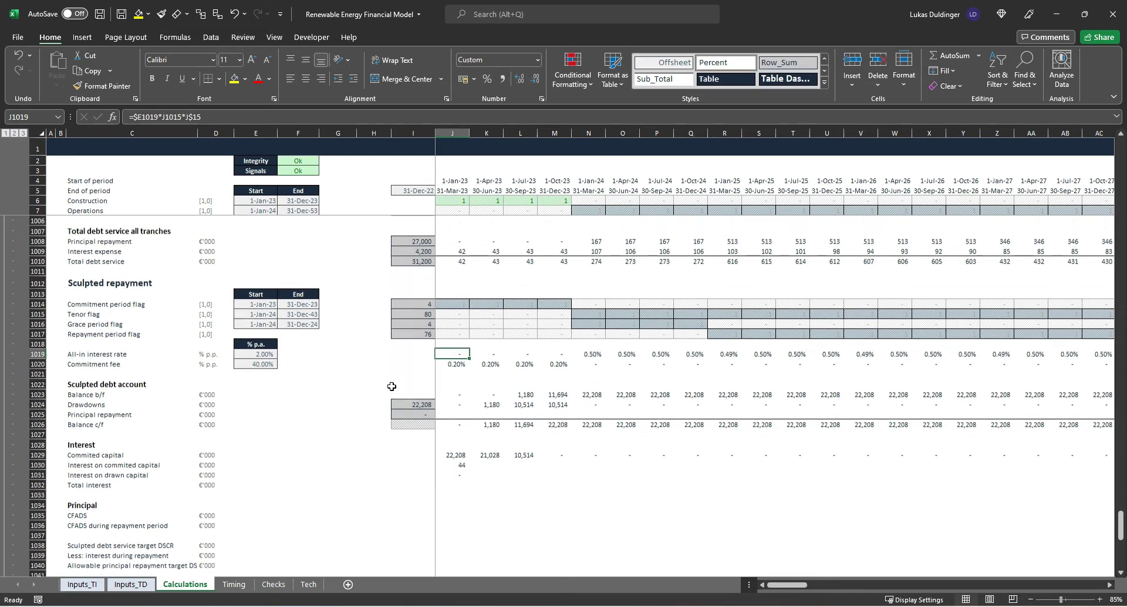
{"action": "scroll", "coordinate": [391, 388], "scroll_direction": "up", "scroll_amount": 8}
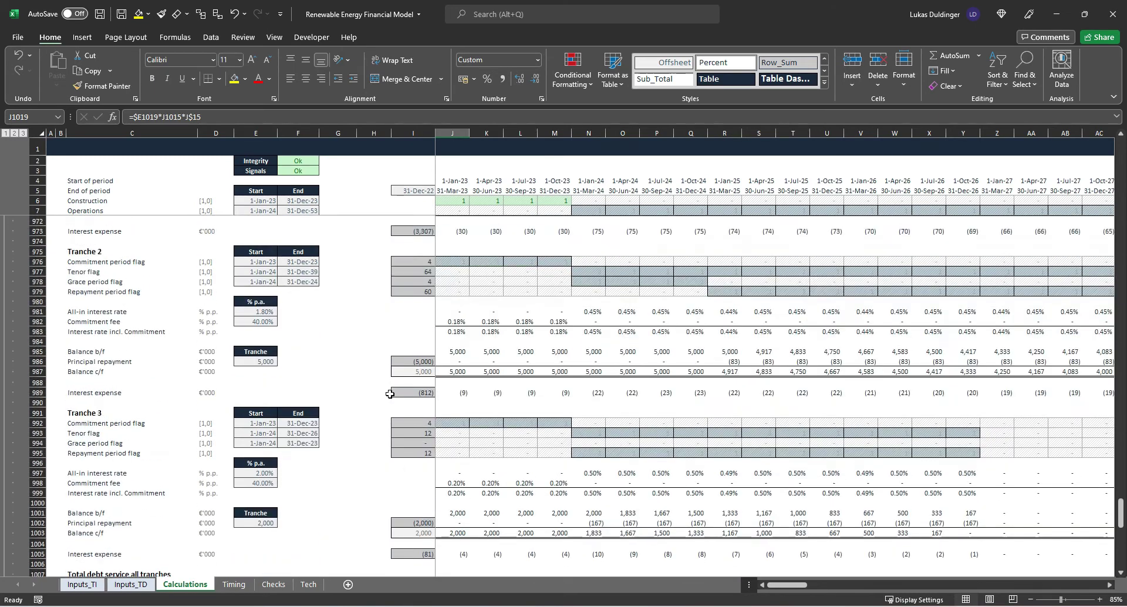
{"action": "left_click", "coordinate": [446, 362]}
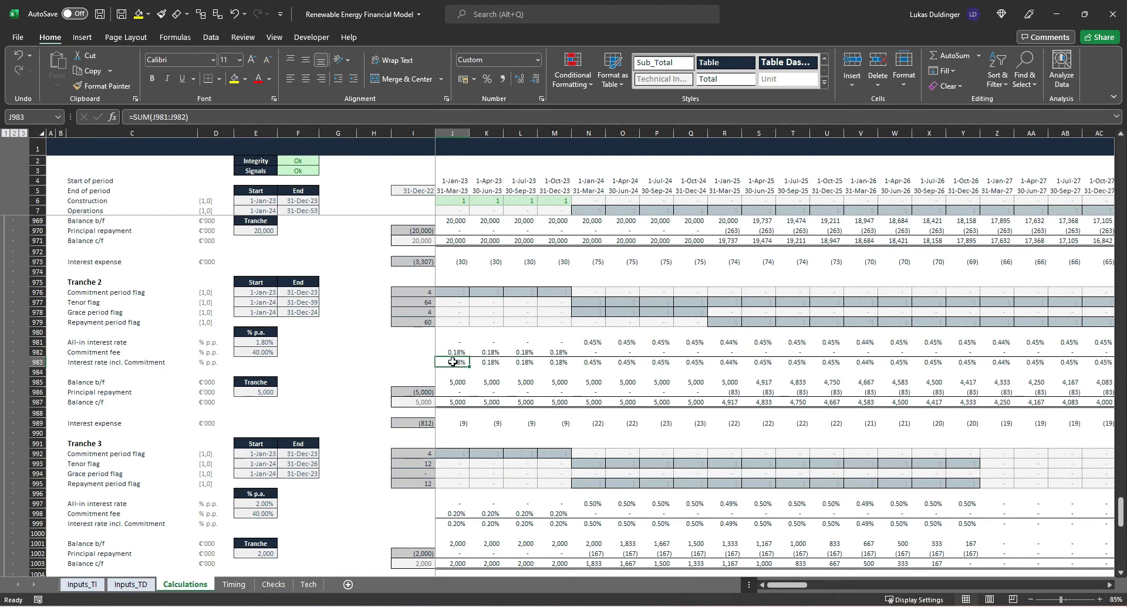
{"action": "scroll", "coordinate": [450, 393], "scroll_direction": "down", "scroll_amount": 6}
{"action": "scroll", "coordinate": [450, 398], "scroll_direction": "down", "scroll_amount": 5}
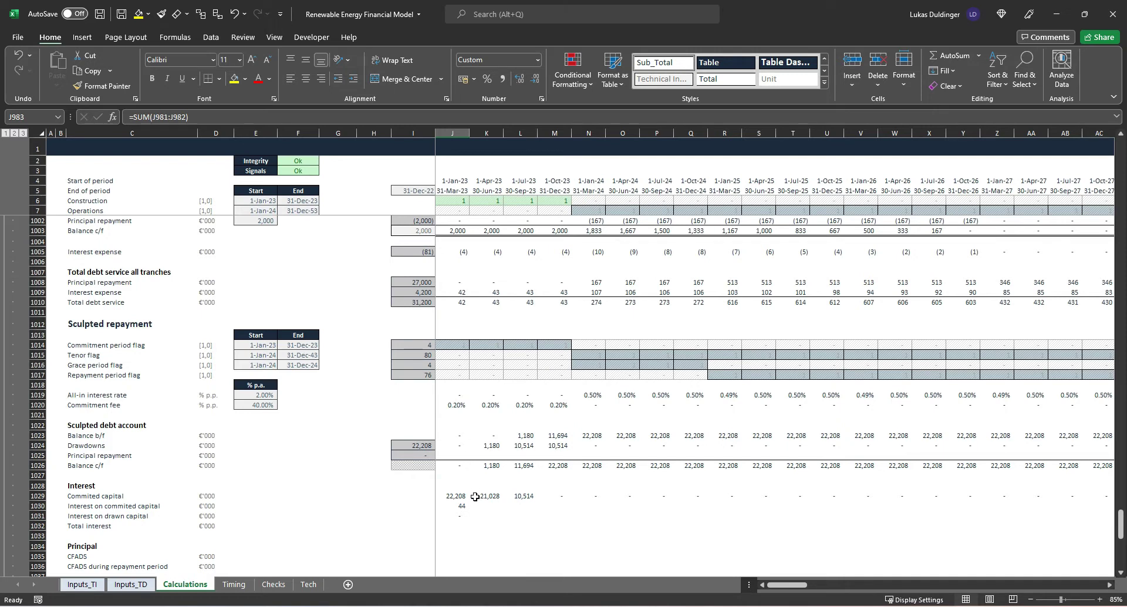
Step: Add the commitment period flag to the all-in interest rate in J1019, making it =$E1019*(J1015+J1014)*J$15
{"action": "left_click", "coordinate": [456, 394]}
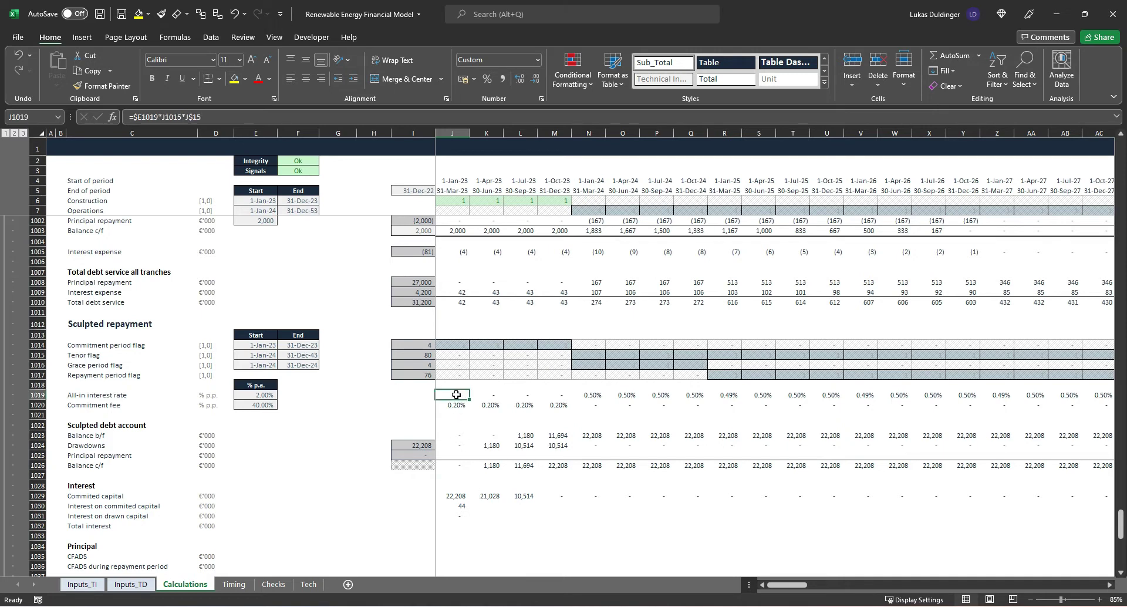
{"action": "left_click", "coordinate": [199, 117]}
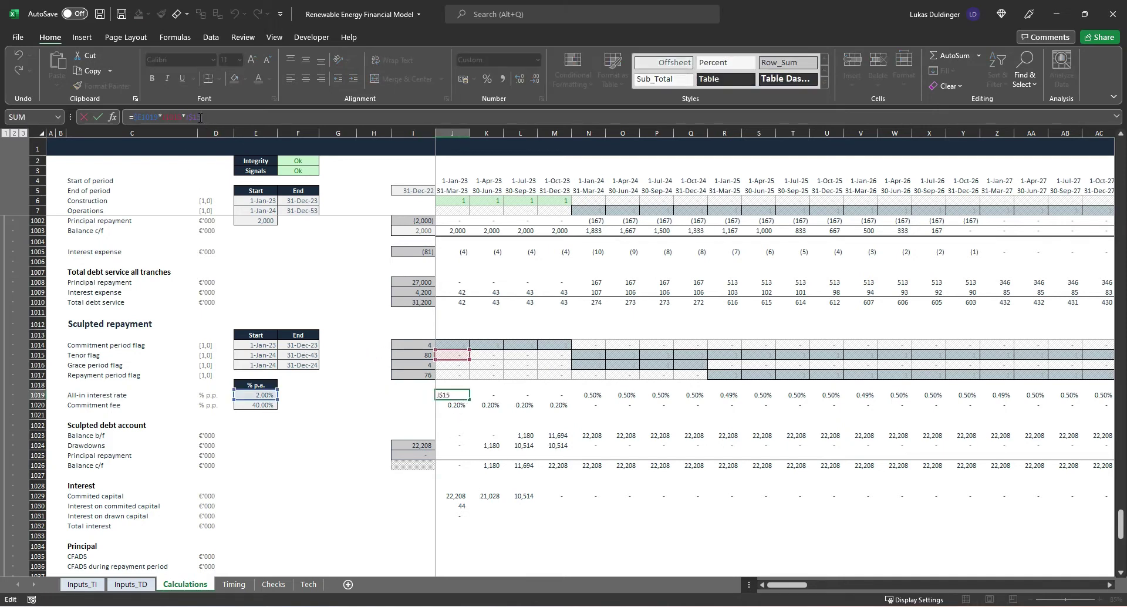
{"action": "left_click", "coordinate": [165, 116]}
{"action": "type", "text": "("}
{"action": "type", "text": "+"}
{"action": "left_click", "coordinate": [461, 342]}
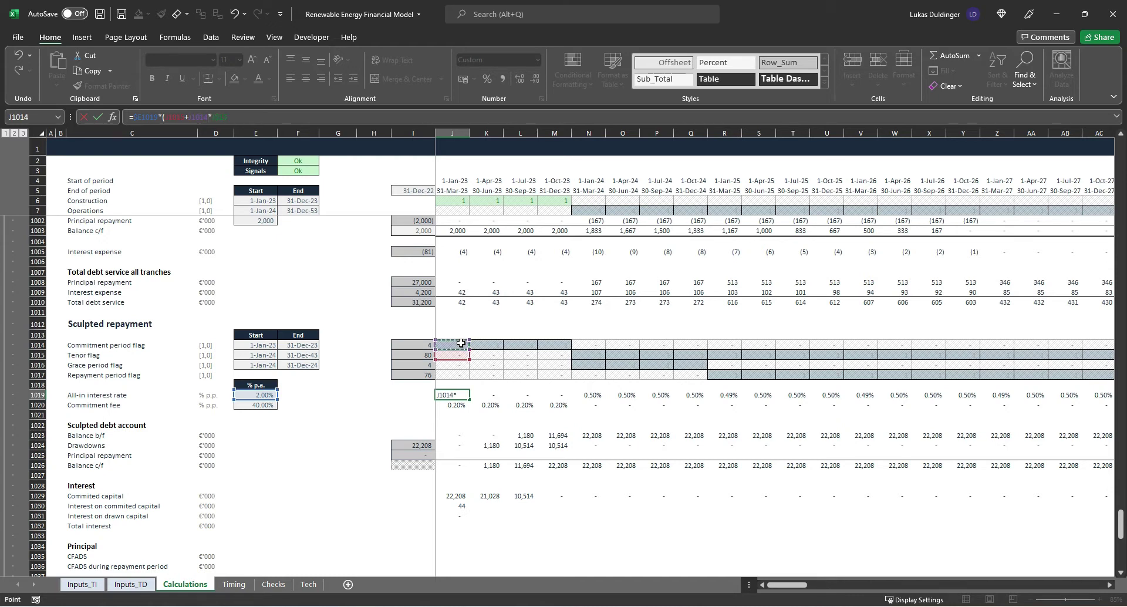
{"action": "type", "text": ")"}
{"action": "key", "text": "ctrl+Return"}
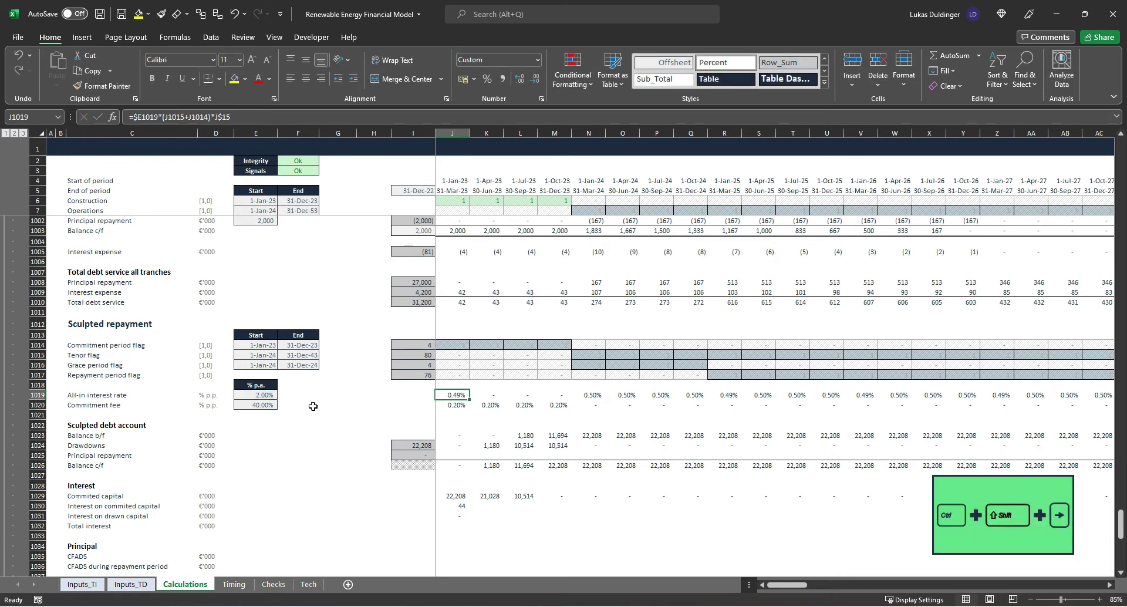
Step: Fill the revised all-in interest rate formula from J1019 across all periods in row 1019
{"action": "key", "text": "ctrl+shift+Right"}
{"action": "key", "text": "ctrl+r"}
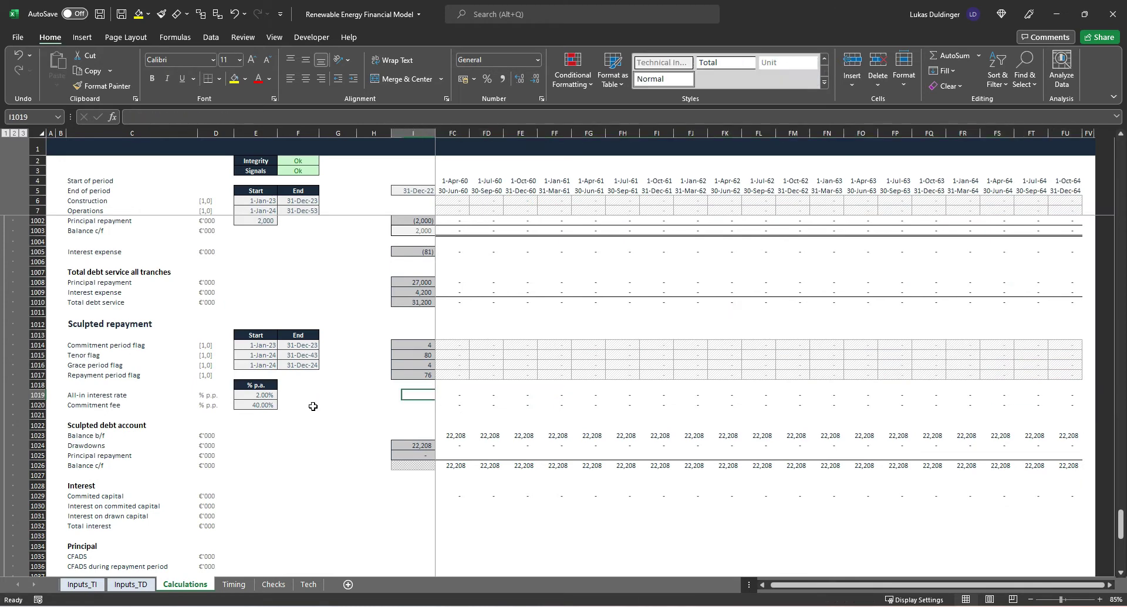
{"action": "key", "text": "Home"}
Step: Calculate the first-period total interest in J1032 as =SUM(J1030:J1031)
{"action": "key", "text": "ctrl+Down"}
{"action": "key", "text": "ctrl+Down"}
{"action": "key", "text": "ctrl+Down"}
{"action": "key", "text": "ctrl+Down"}
{"action": "key", "text": "Down"}
{"action": "key", "text": "Down"}
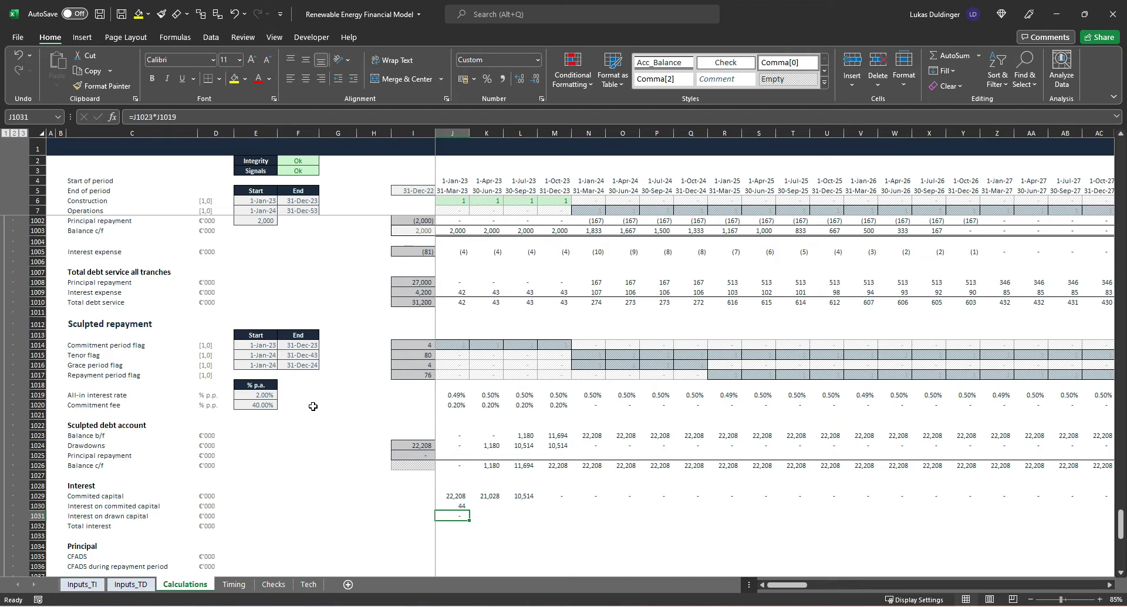
{"action": "scroll", "coordinate": [419, 496], "scroll_direction": "down", "scroll_amount": 1}
{"action": "left_click", "coordinate": [448, 494]}
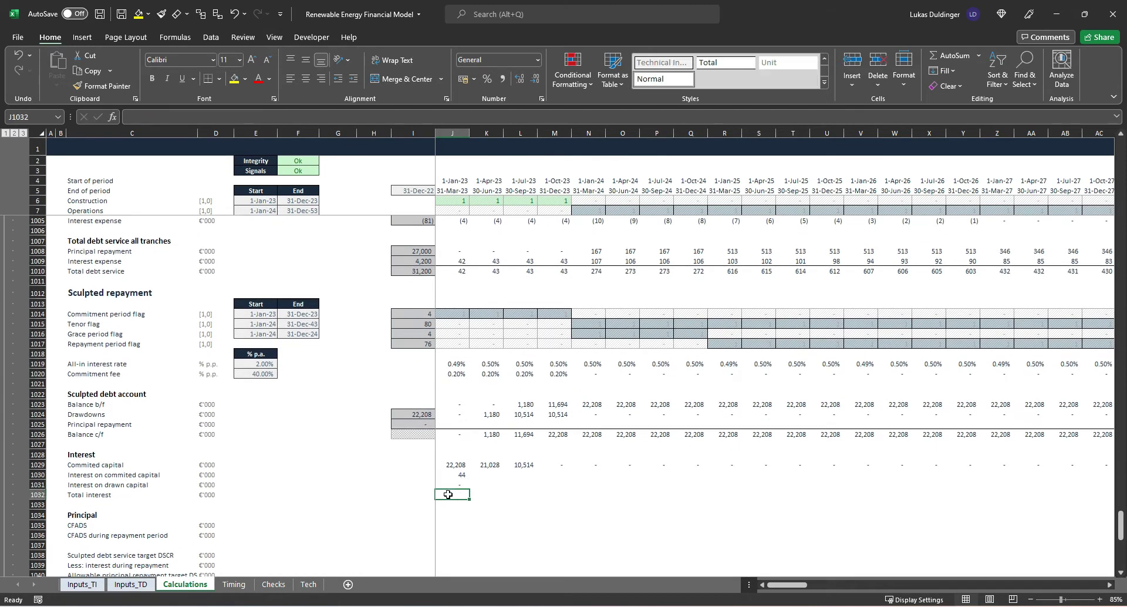
{"action": "type", "text": "=SUM("}
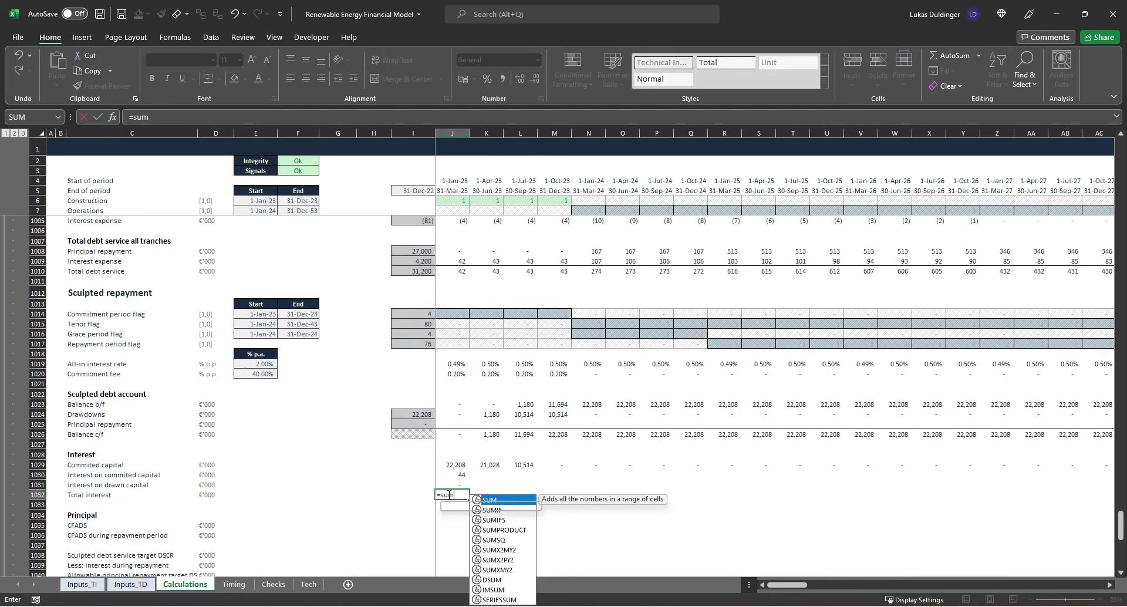
{"action": "key", "text": "Up"}
{"action": "key", "text": "Up"}
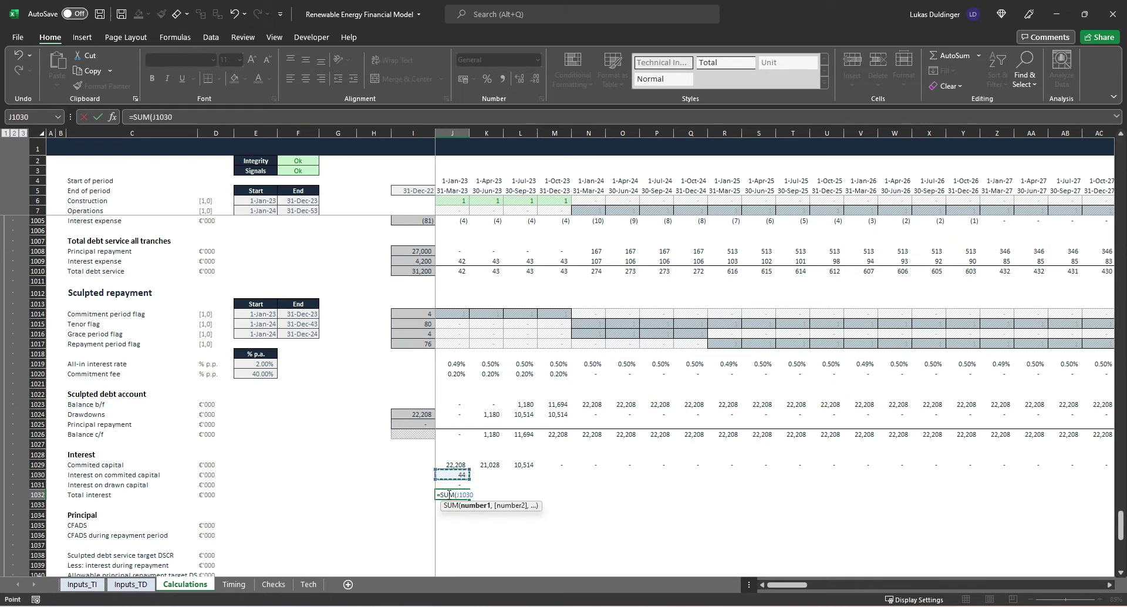
{"action": "key", "text": "shift+Down"}
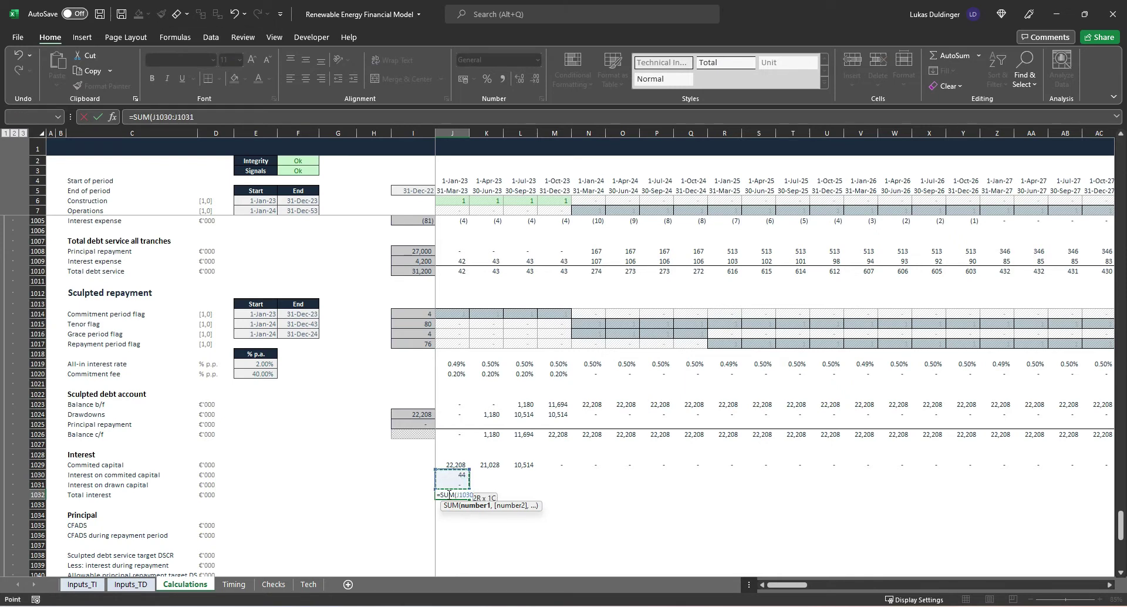
{"action": "key", "text": "Return"}
Step: Apply the Sub_Total style to total interest in J1032 and fill J1030:J1032 across all periods
{"action": "key", "text": "alt+h"}
{"action": "key", "text": "j"}
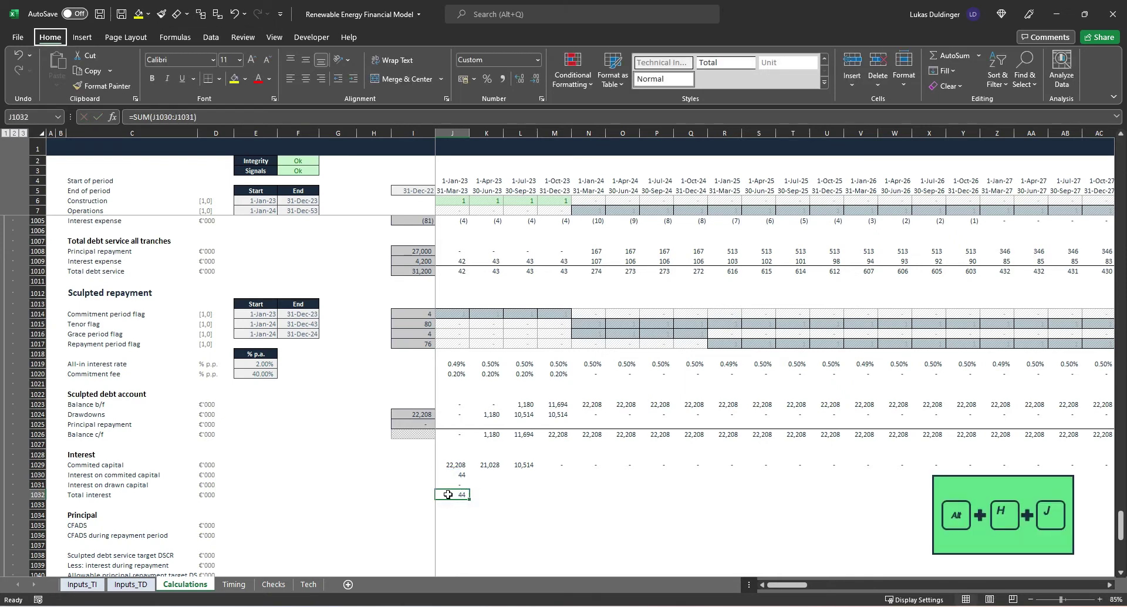
{"action": "key", "text": "Escape"}
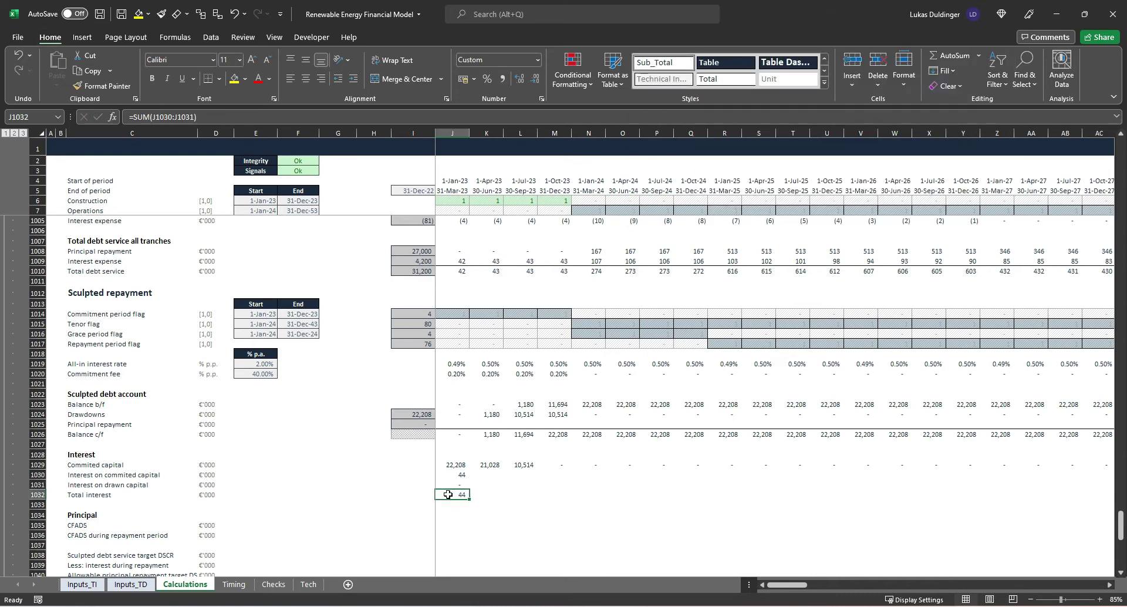
{"action": "key", "text": "shift+Up"}
{"action": "key", "text": "shift+Up"}
{"action": "key", "text": "ctrl+shift+Right"}
{"action": "key", "text": "shift+Left"}
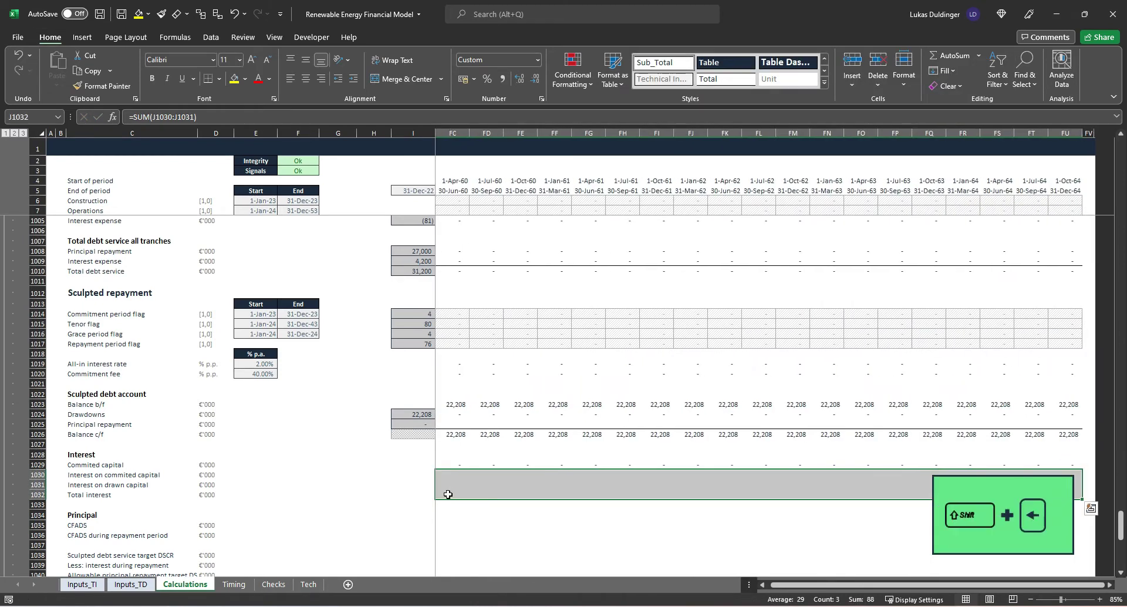
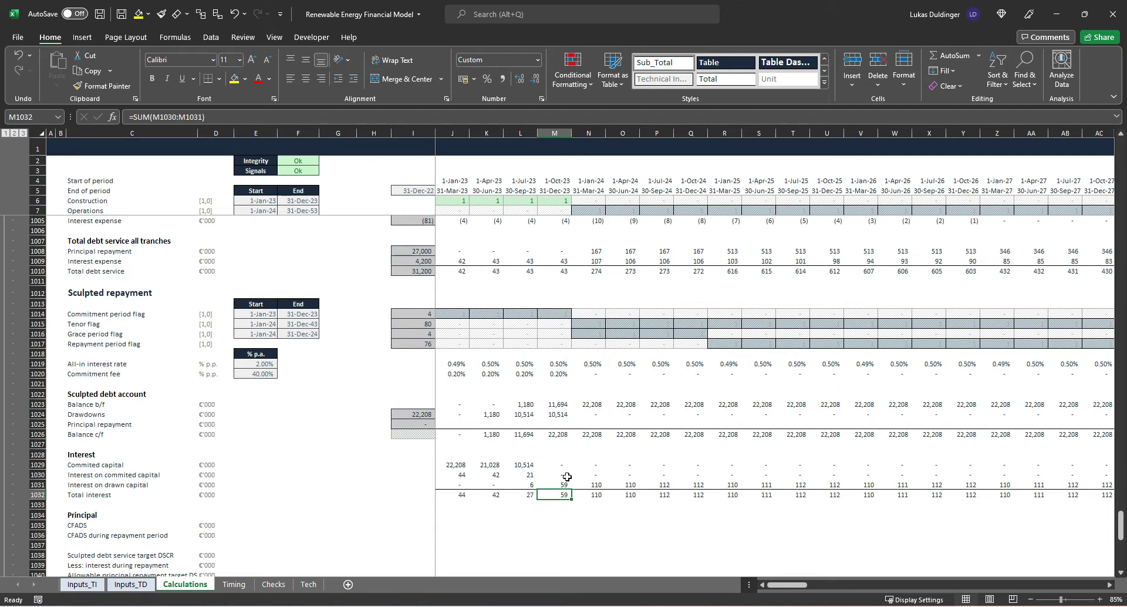
Step: Check which cells the interest on drawn capital formula in M1031 refers to
{"action": "key", "text": "Up"}
{"action": "left_click", "coordinate": [260, 116]}
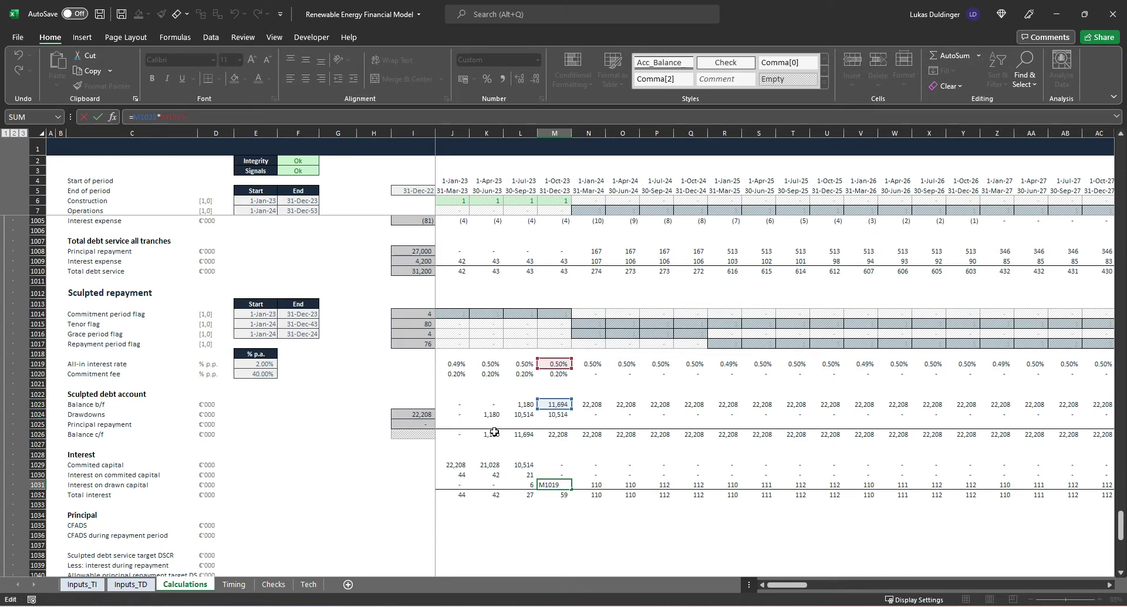
{"action": "key", "text": "ctrl+Return"}
Step: Review the rows of the sculpted Principal block, rows 1034 to 1040, and go to the first-period CFADS cell J1035
{"action": "scroll", "coordinate": [492, 433], "scroll_direction": "down", "scroll_amount": 2}
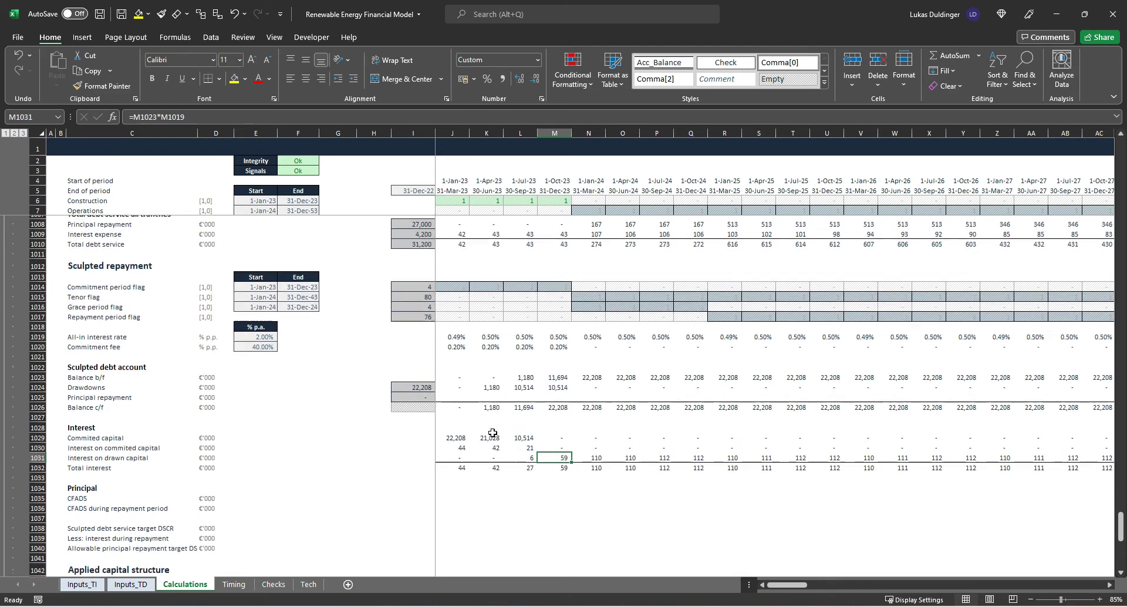
{"action": "left_click_drag", "start_coordinate": [38, 455], "coordinate": [41, 517]}
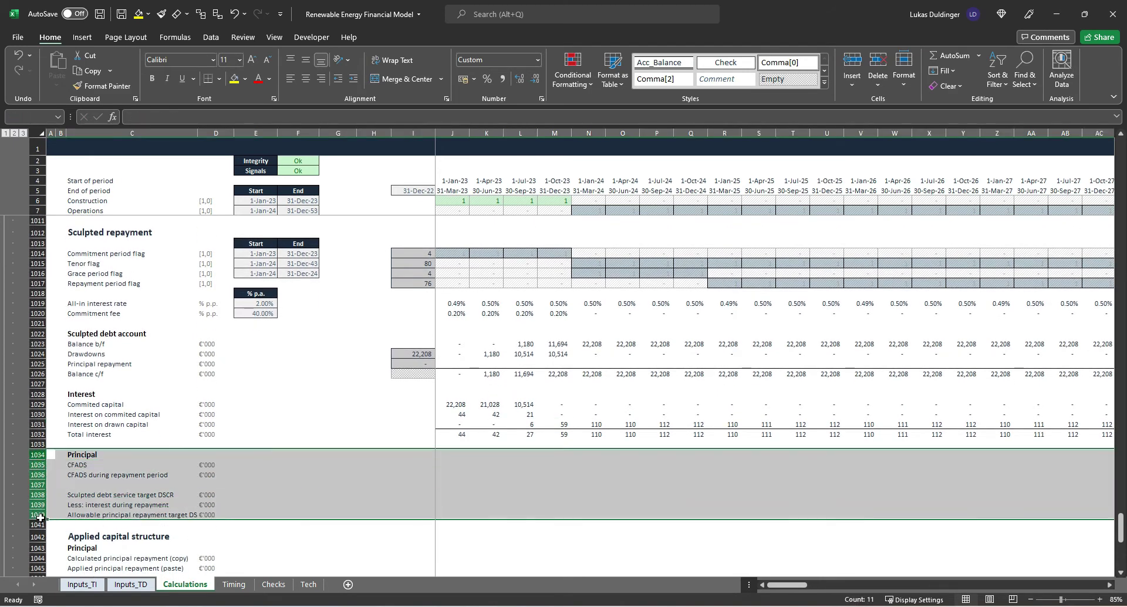
{"action": "left_click", "coordinate": [302, 486]}
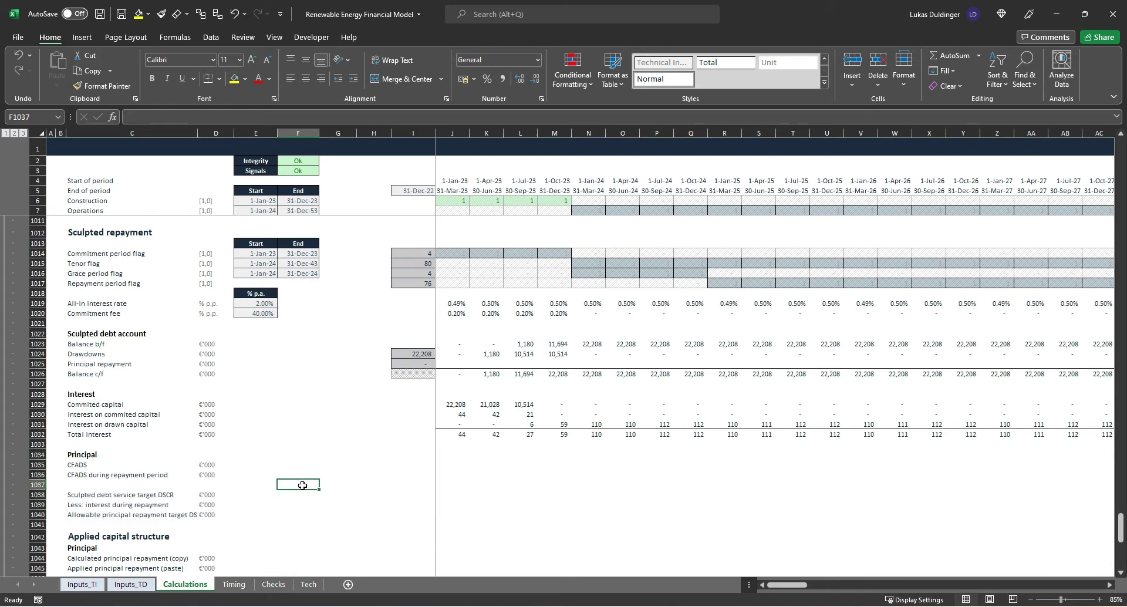
{"action": "left_click", "coordinate": [94, 465]}
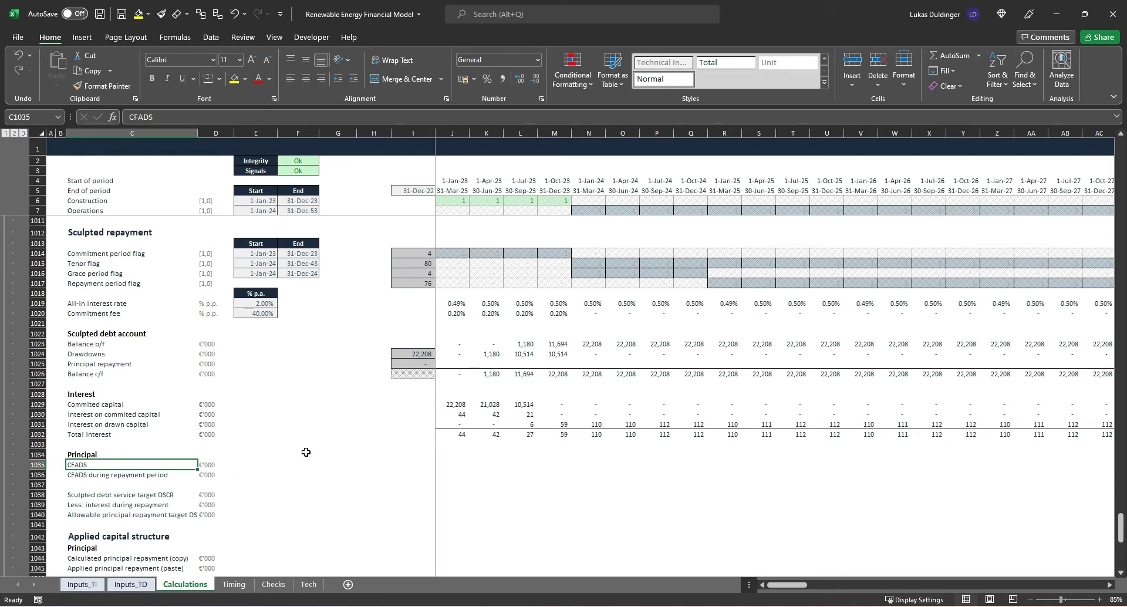
{"action": "key", "text": "Right"}
{"action": "key", "text": "Right"}
{"action": "key", "text": "Right"}
{"action": "key", "text": "Right"}
{"action": "key", "text": "Right"}
{"action": "key", "text": "Right"}
{"action": "key", "text": "Right"}
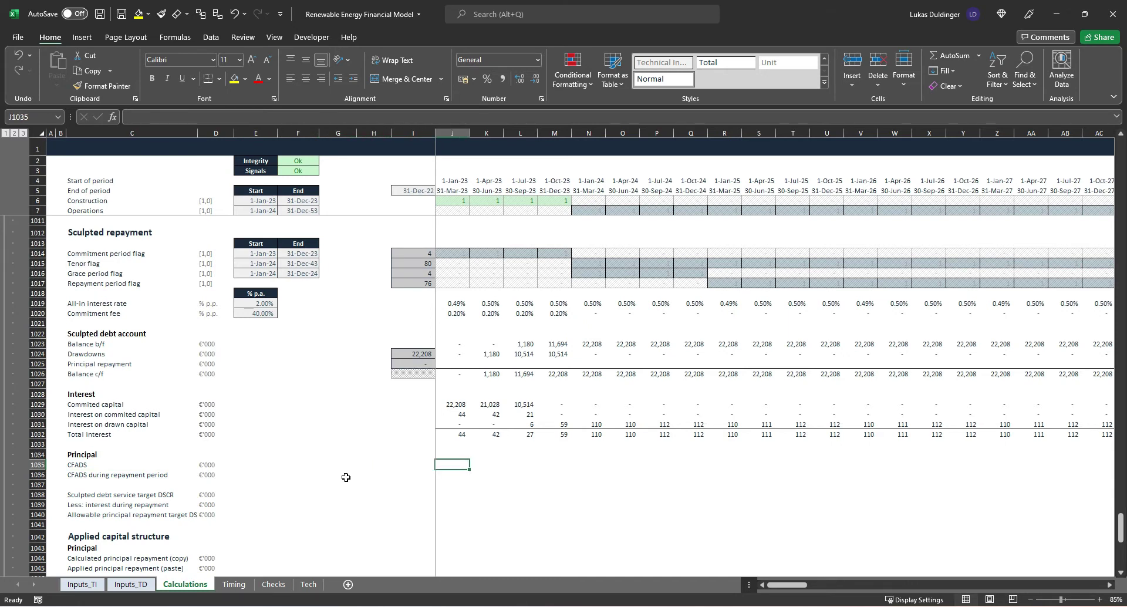
Step: Review the cash flow rows for operating cashflow after all accounts, taxes paid and CFADS in rows 120, 122 and 124
{"action": "scroll", "coordinate": [345, 477], "scroll_direction": "up", "scroll_amount": 20}
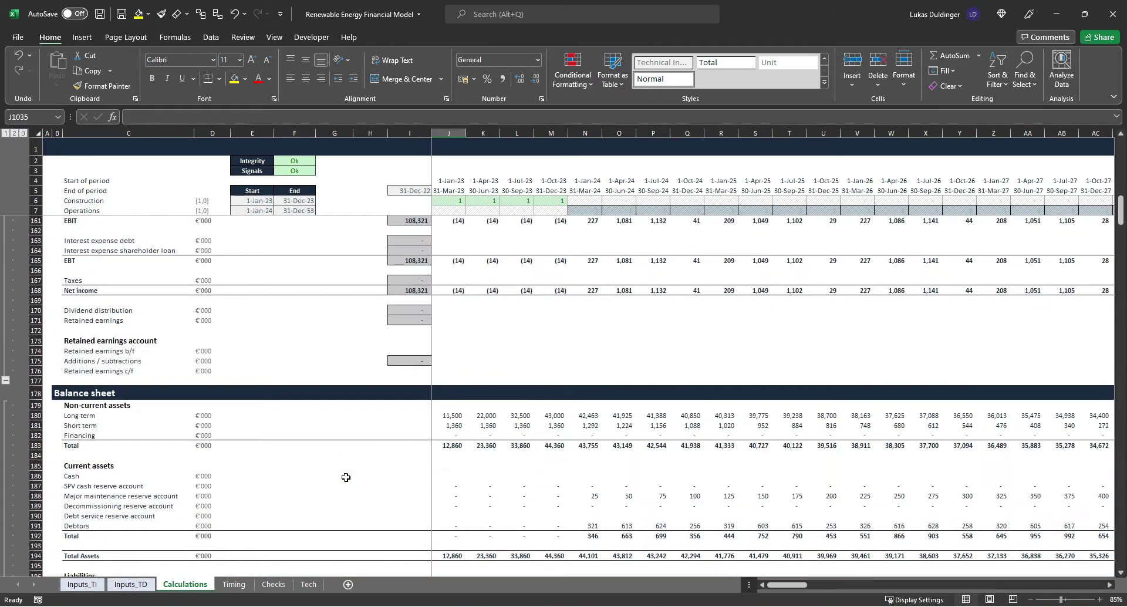
{"action": "scroll", "coordinate": [346, 477], "scroll_direction": "up", "scroll_amount": 20}
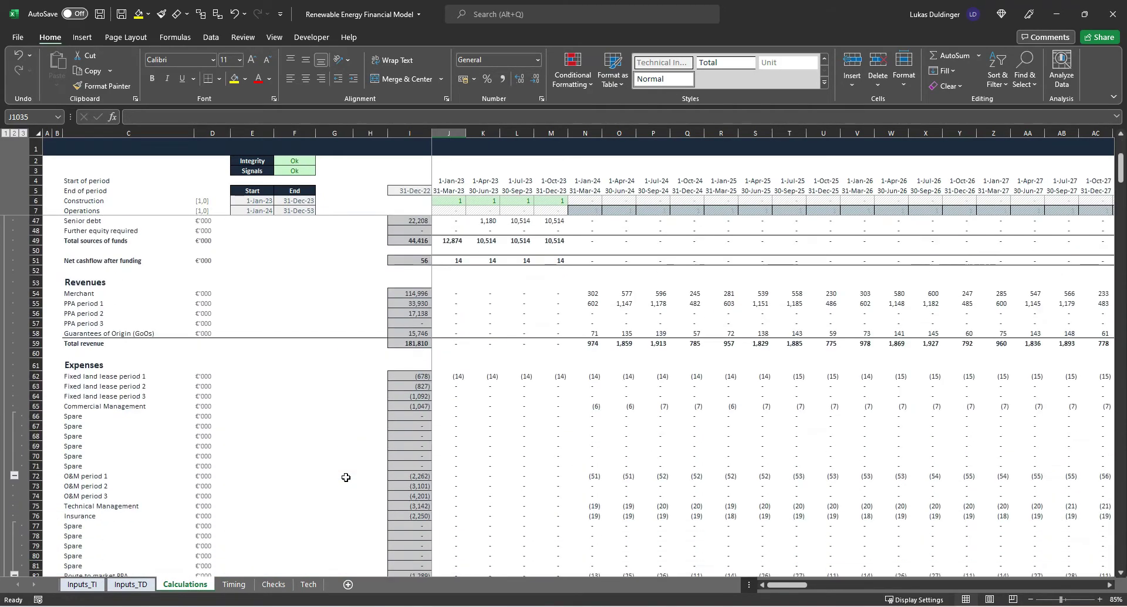
{"action": "scroll", "coordinate": [346, 477], "scroll_direction": "down", "scroll_amount": 20}
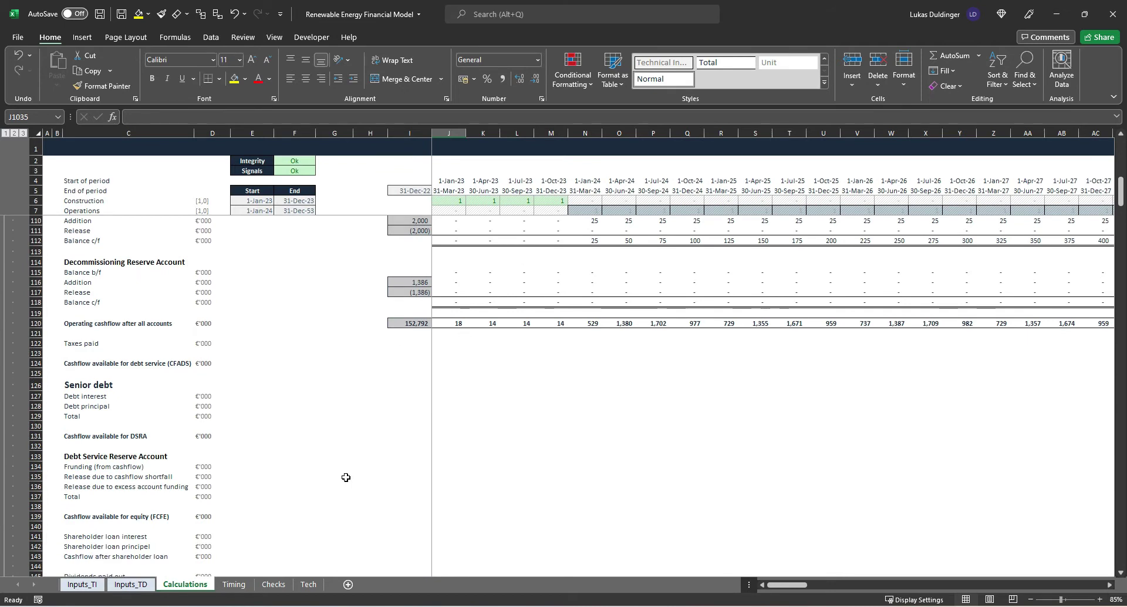
{"action": "left_click", "coordinate": [36, 323]}
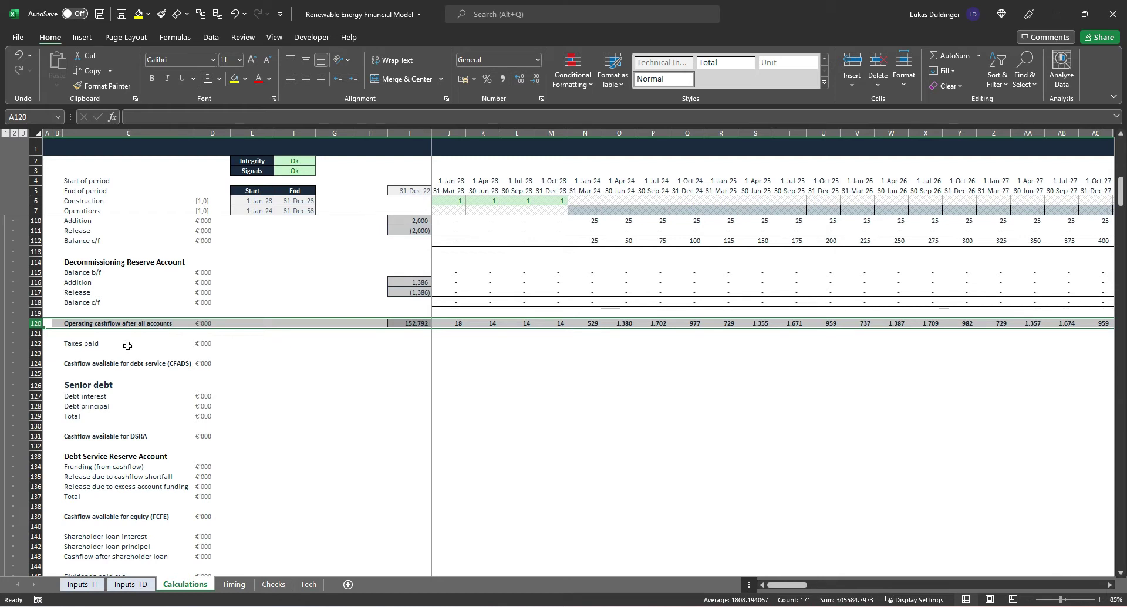
{"action": "left_click", "coordinate": [50, 344]}
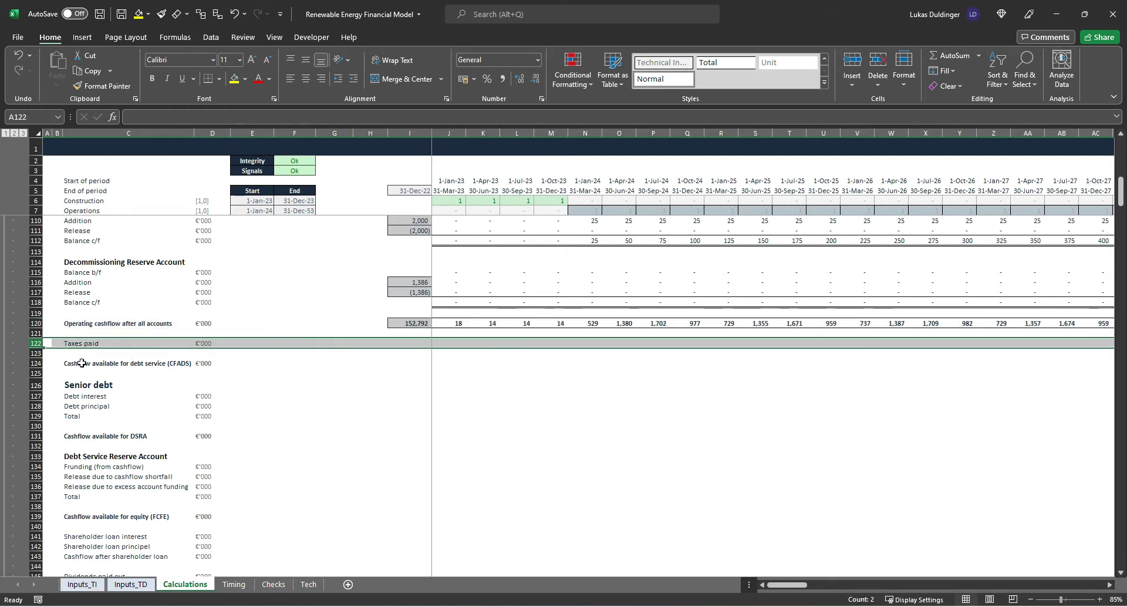
{"action": "left_click", "coordinate": [35, 363]}
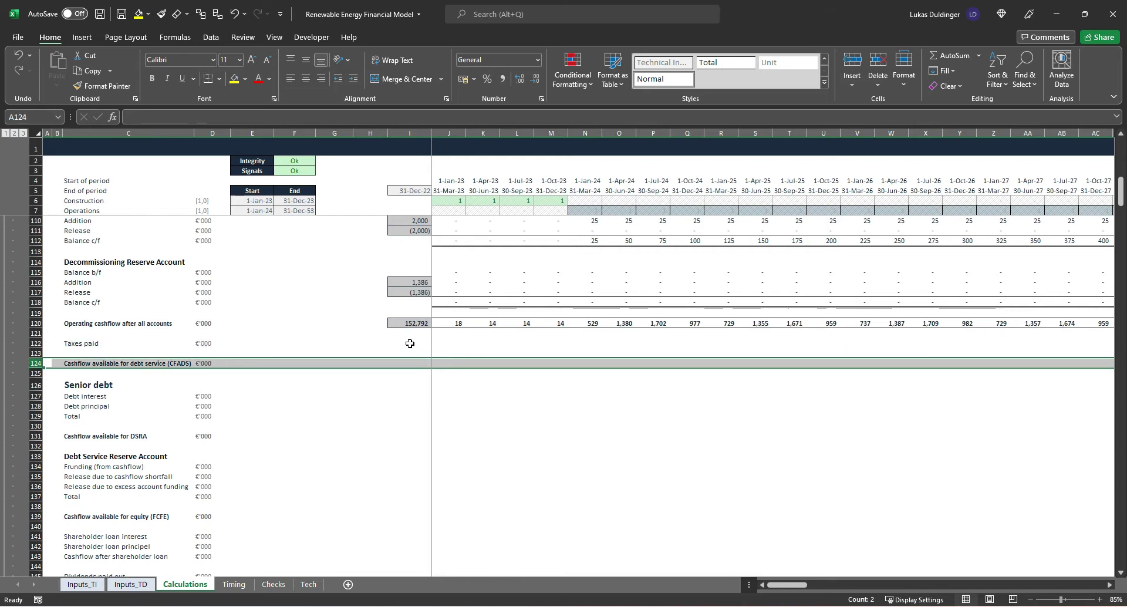
Step: Copy the operating cashflow cells I120:J120 into the CFADS row at I124:J124
{"action": "left_click", "coordinate": [411, 322]}
{"action": "left_click_drag", "start_coordinate": [446, 322], "coordinate": [449, 322]}
{"action": "key", "text": "ctrl+c"}
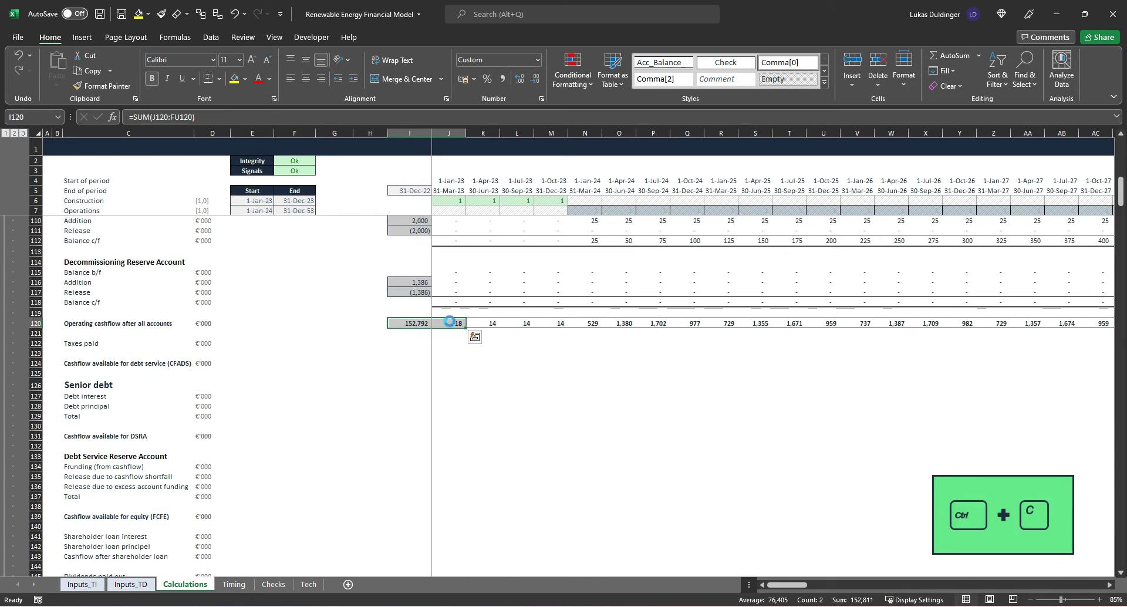
{"action": "key", "text": "Down"}
{"action": "key", "text": "Down"}
{"action": "key", "text": "Down"}
{"action": "key", "text": "Down"}
{"action": "key", "text": "ctrl+v"}
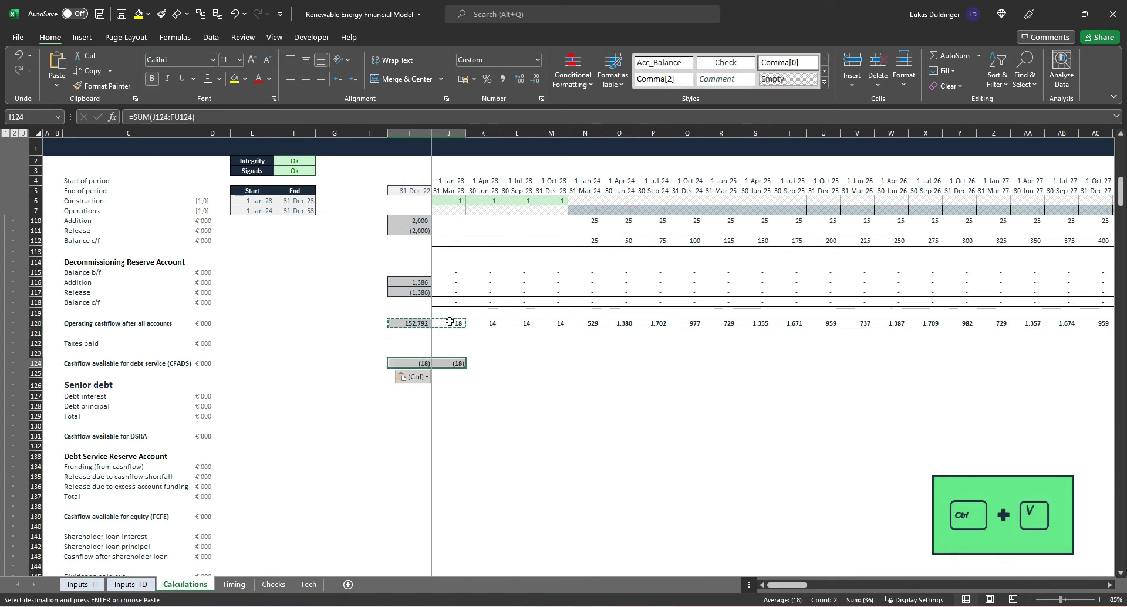
{"action": "key", "text": "Escape"}
Step: Replace the pasted first-period CFADS formula in J124 with =J120+J122
{"action": "key", "text": "Right"}
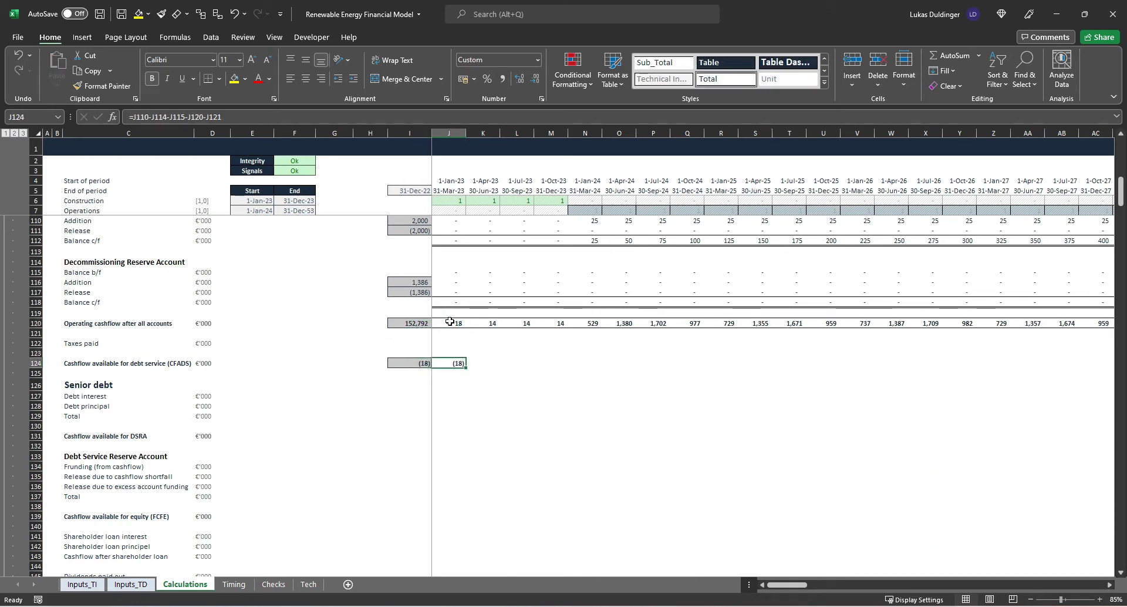
{"action": "key", "text": "F2"}
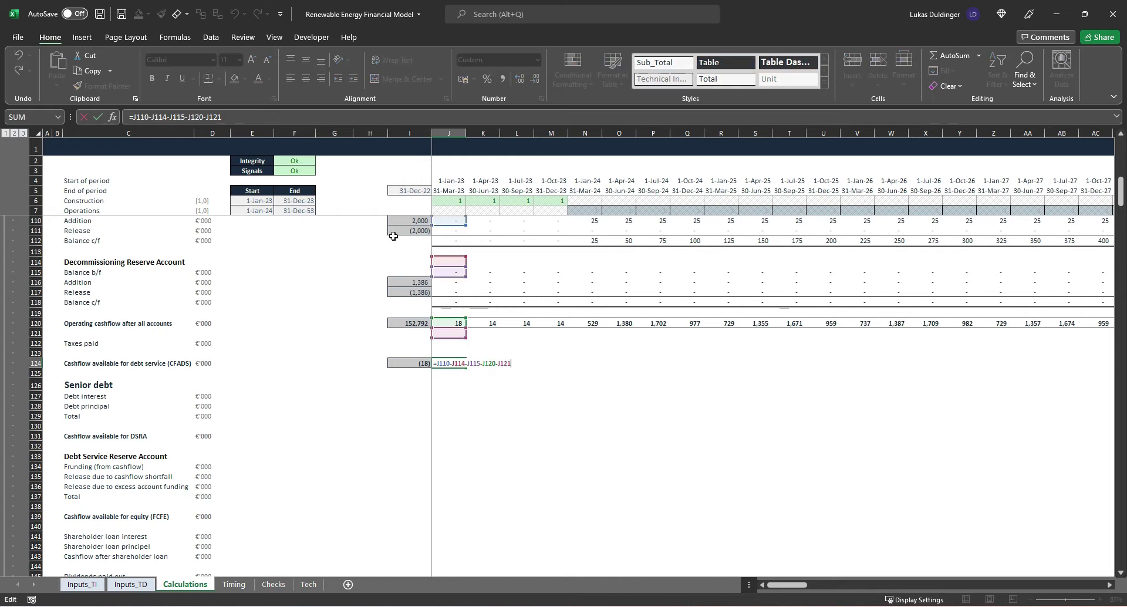
{"action": "key", "text": "Escape"}
{"action": "key", "text": "Delete"}
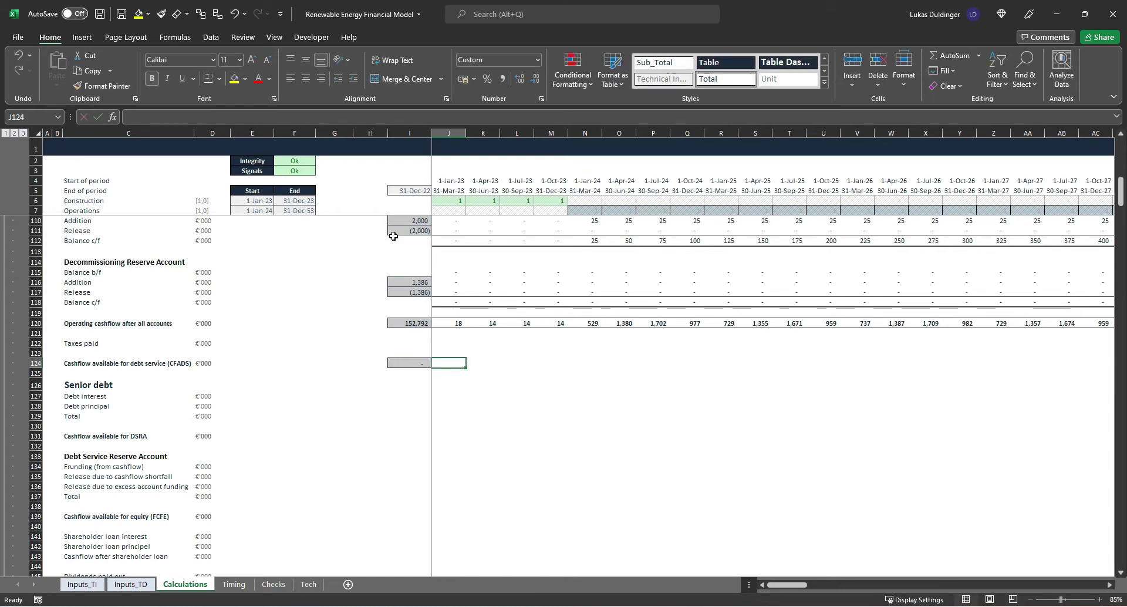
{"action": "type", "text": "="}
{"action": "key", "text": "Up"}
{"action": "key", "text": "Up"}
{"action": "key", "text": "Up"}
{"action": "key", "text": "Up"}
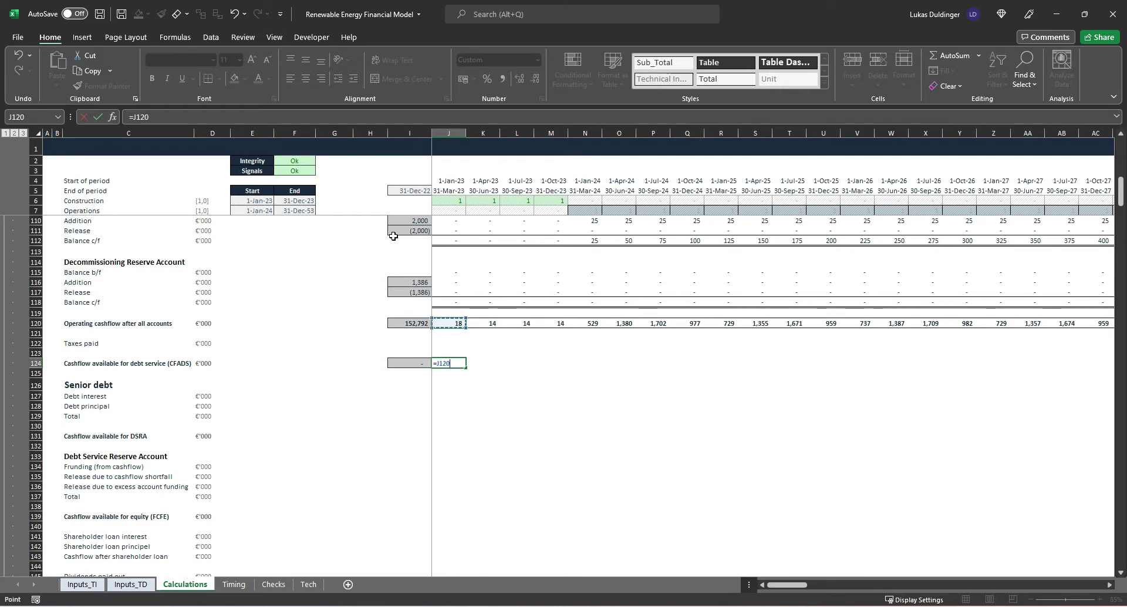
{"action": "type", "text": "+"}
{"action": "key", "text": "Up"}
{"action": "key", "text": "Up"}
{"action": "key", "text": "ctrl+Return"}
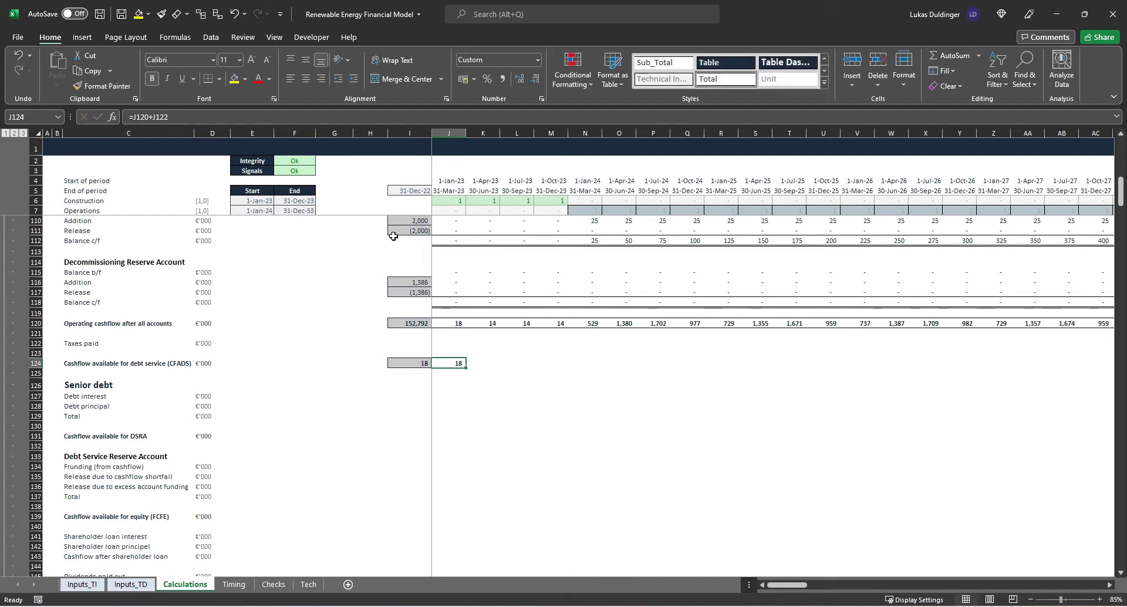
Step: Fill the CFADS formula from J124 across all periods in row 124
{"action": "key", "text": "ctrl+shift+Right"}
{"action": "key", "text": "shift+Left"}
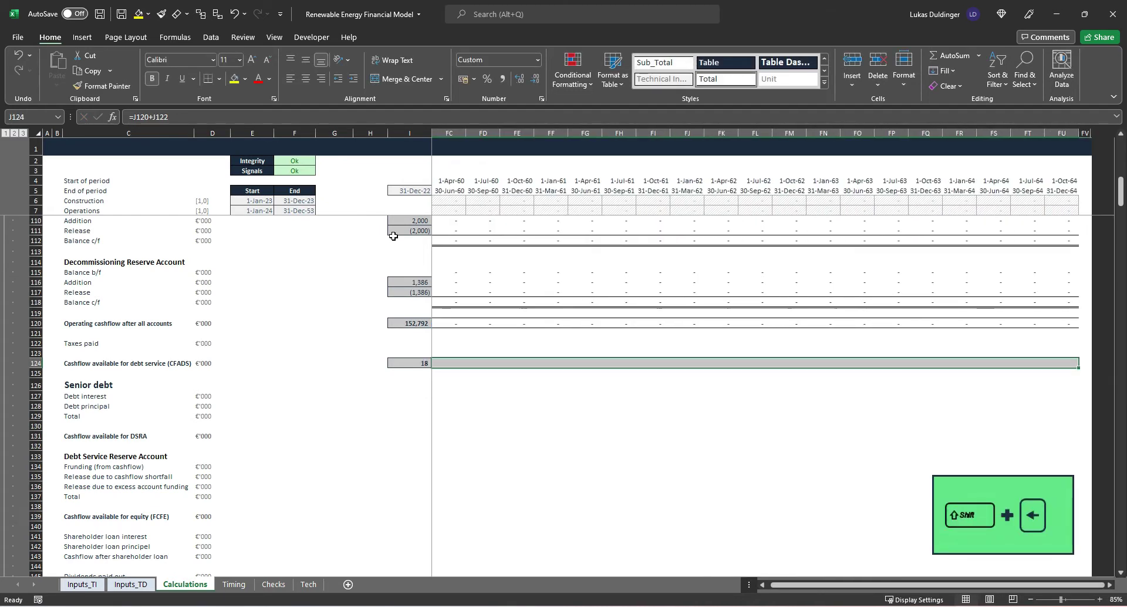
{"action": "key", "text": "ctrl+r"}
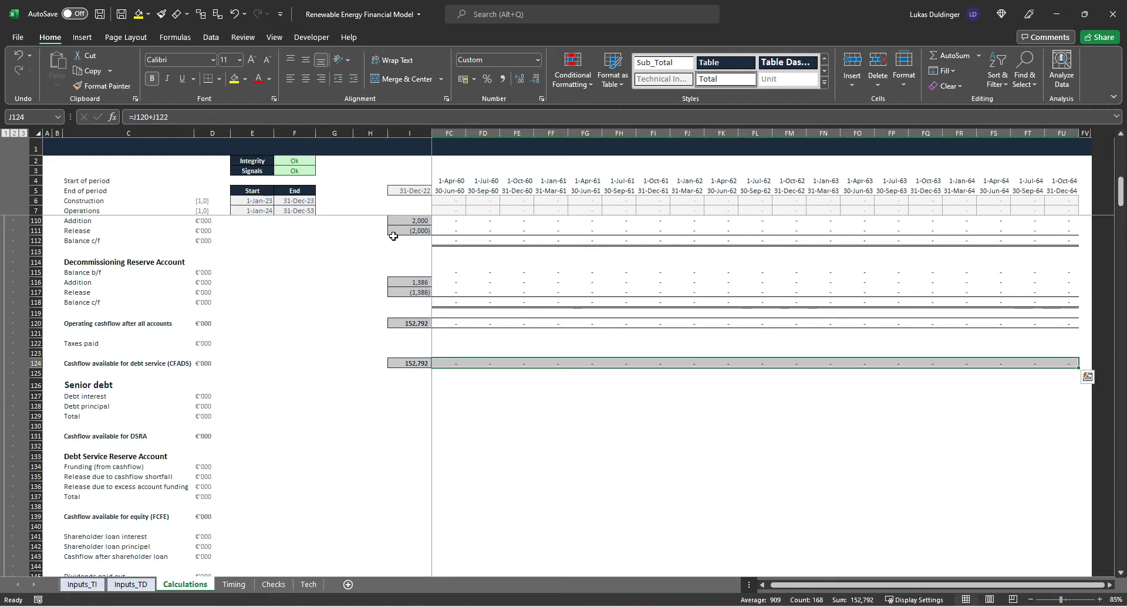
{"action": "key", "text": "Left"}
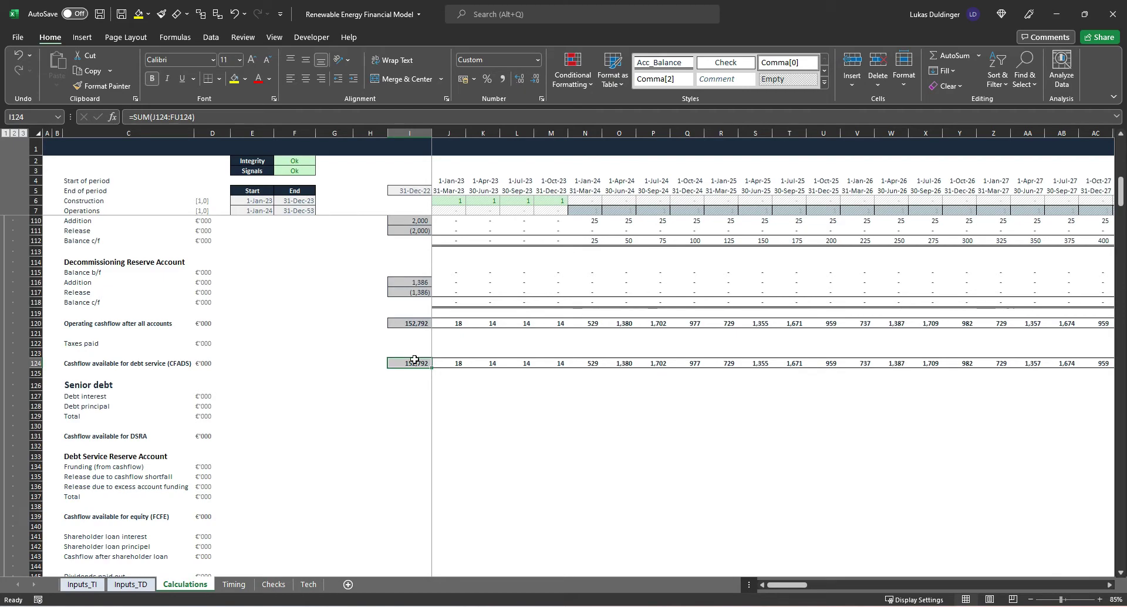
Step: Link the first-period CFADS in the sculpted Principal block to the cash flow by entering =J124 in J1035
{"action": "scroll", "coordinate": [414, 401], "scroll_direction": "down", "scroll_amount": 20}
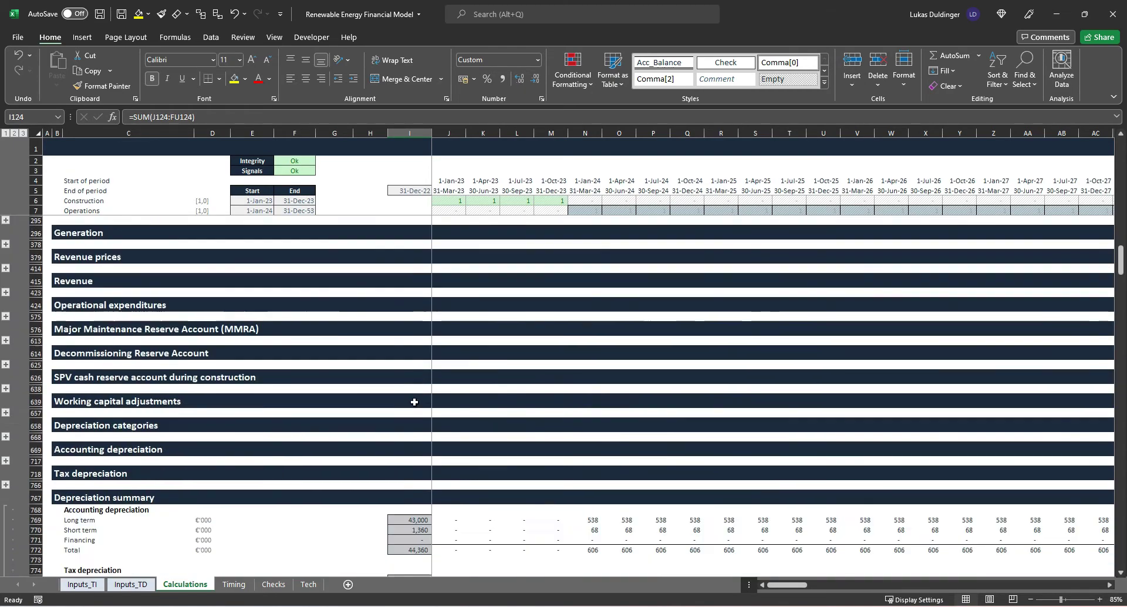
{"action": "scroll", "coordinate": [415, 401], "scroll_direction": "down", "scroll_amount": 20}
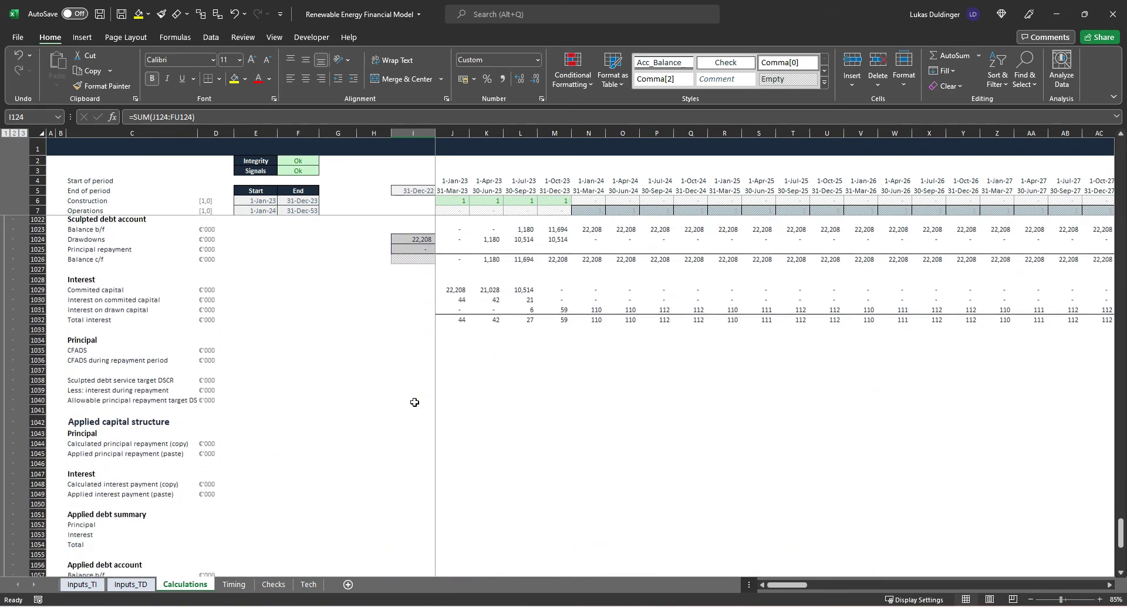
{"action": "scroll", "coordinate": [400, 357], "scroll_direction": "down", "scroll_amount": 1}
{"action": "scroll", "coordinate": [411, 370], "scroll_direction": "up", "scroll_amount": 2}
{"action": "left_click", "coordinate": [413, 363]}
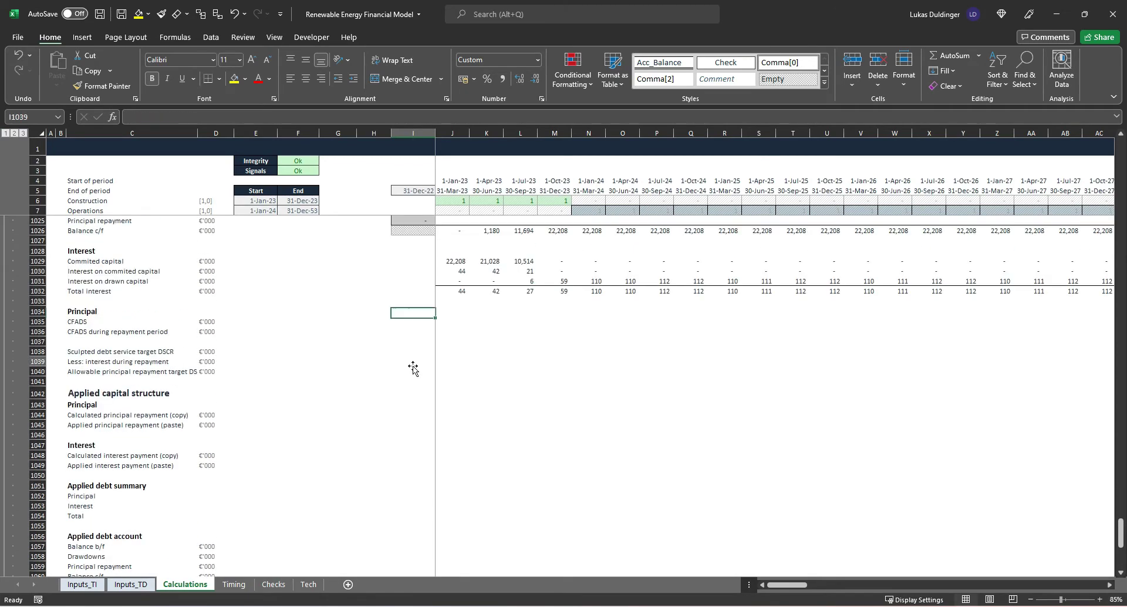
{"action": "key", "text": "Up"}
{"action": "key", "text": "Up"}
{"action": "key", "text": "Up"}
{"action": "key", "text": "Up"}
{"action": "key", "text": "Right"}
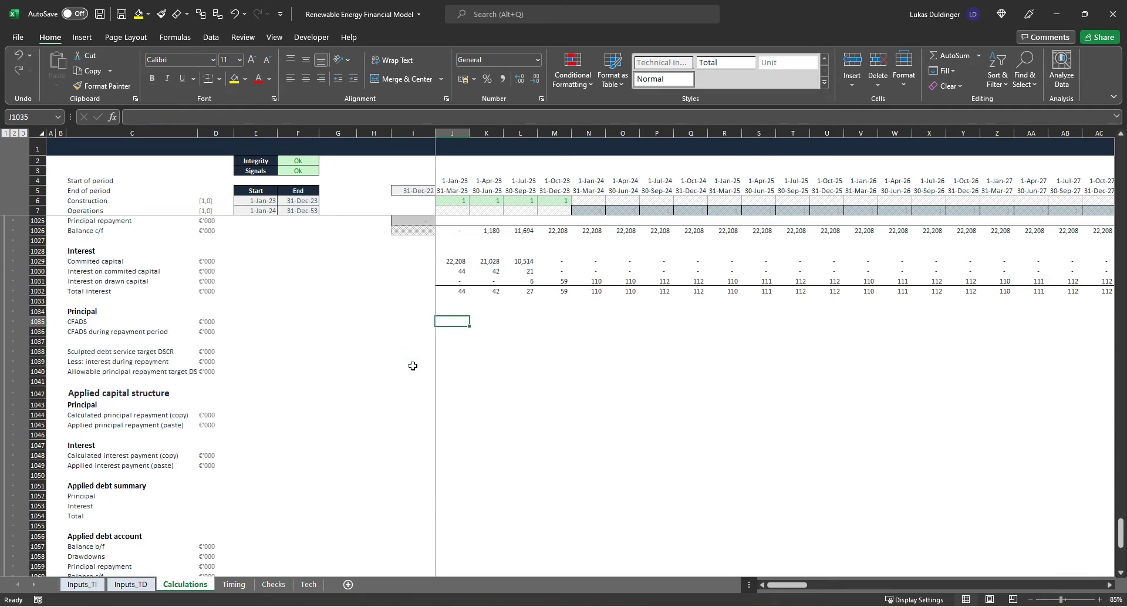
{"action": "type", "text": "="}
{"action": "scroll", "coordinate": [412, 366], "scroll_direction": "up", "scroll_amount": 20}
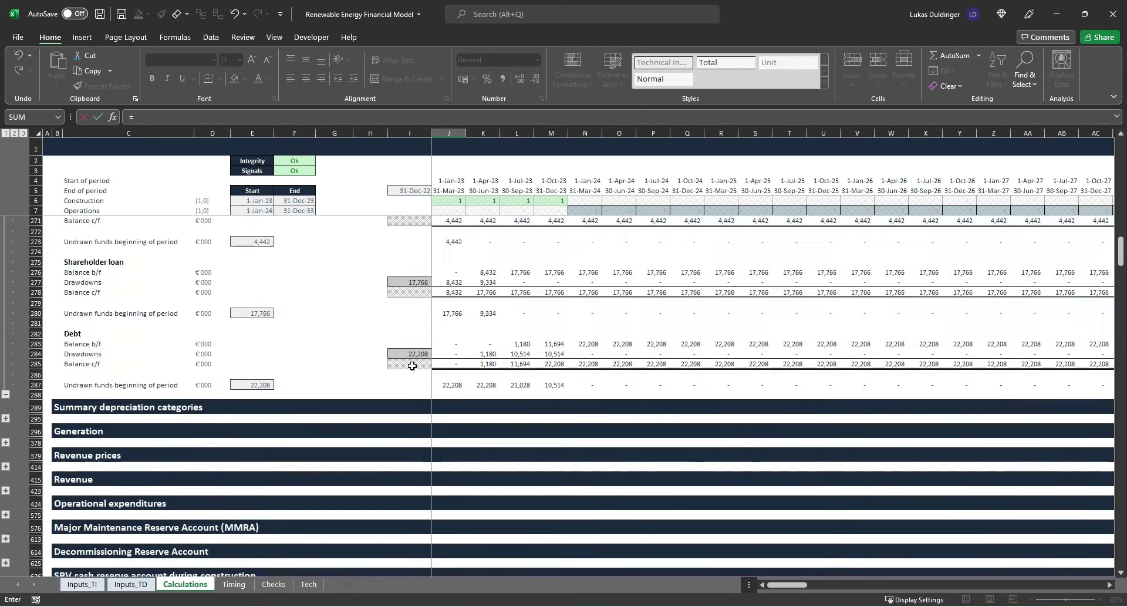
{"action": "scroll", "coordinate": [413, 366], "scroll_direction": "up", "scroll_amount": 20}
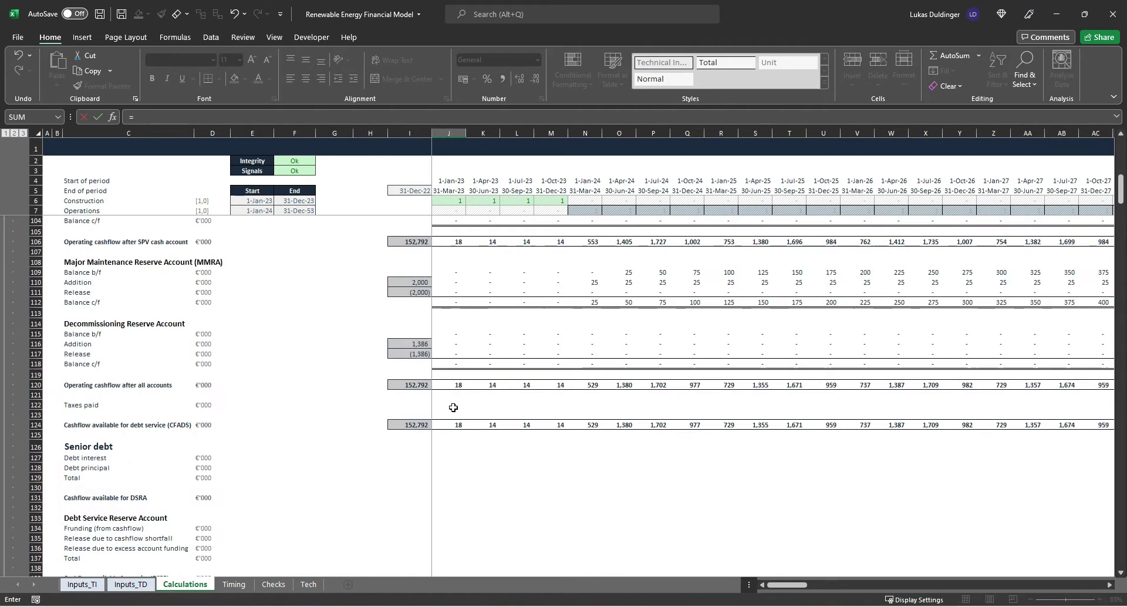
{"action": "left_click", "coordinate": [450, 416]}
{"action": "left_click", "coordinate": [452, 422]}
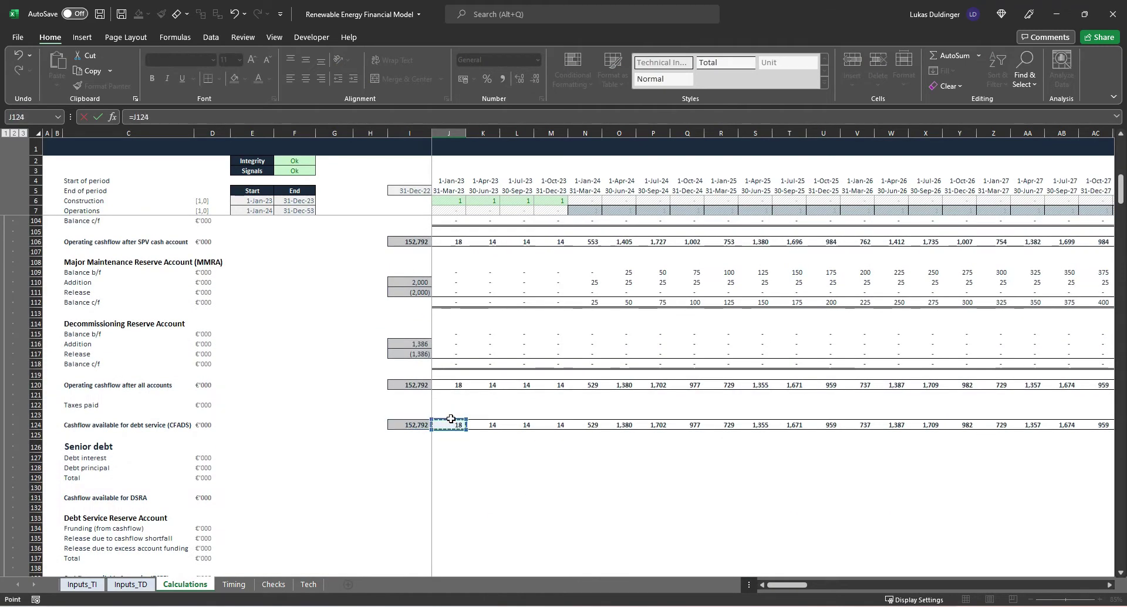
{"action": "key", "text": "Return"}
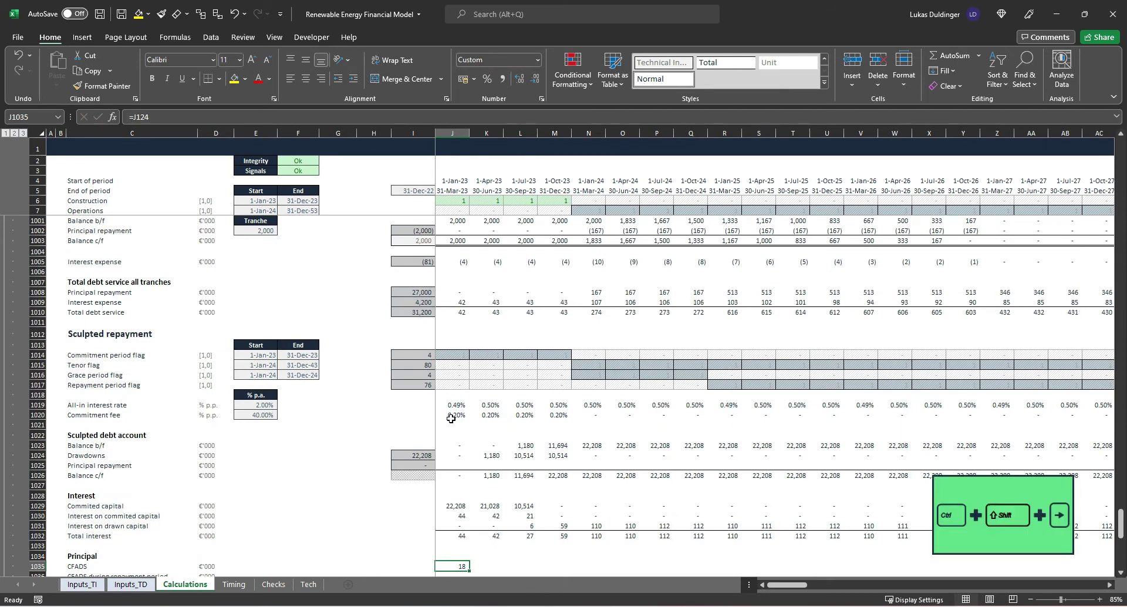
Step: Fill the CFADS link from J1035 across all periods in row 1035
{"action": "key", "text": "ctrl+shift+Right"}
{"action": "key", "text": "shift+Left"}
{"action": "key", "text": "ctrl+r"}
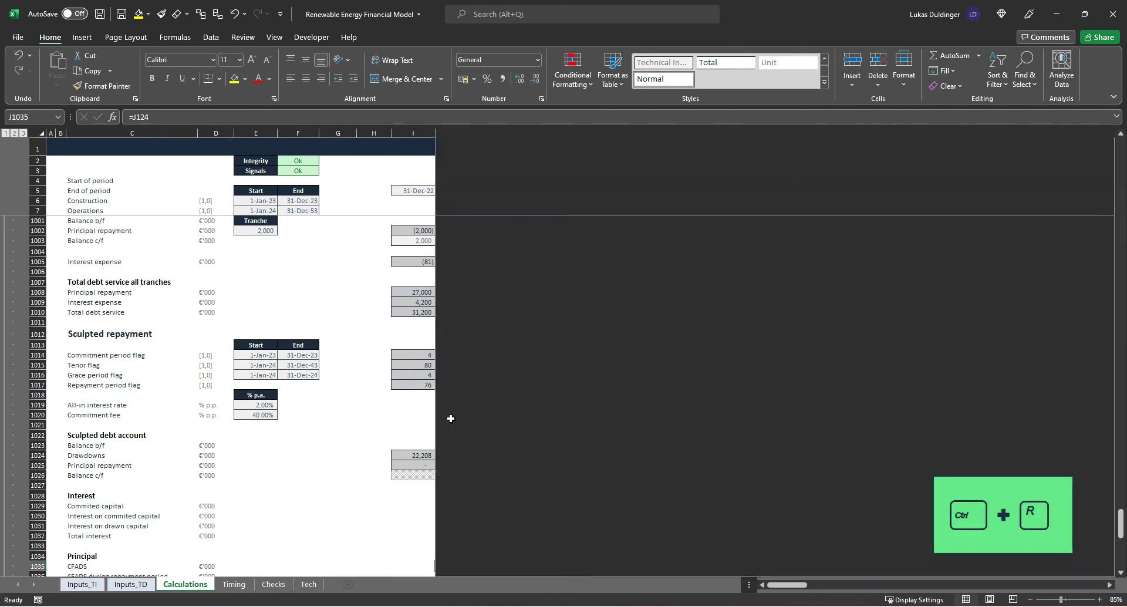
Step: Calculate the first-period CFADS during repayment period by entering =J1035*J1017 in J1036
{"action": "scroll", "coordinate": [451, 418], "scroll_direction": "down", "scroll_amount": 4}
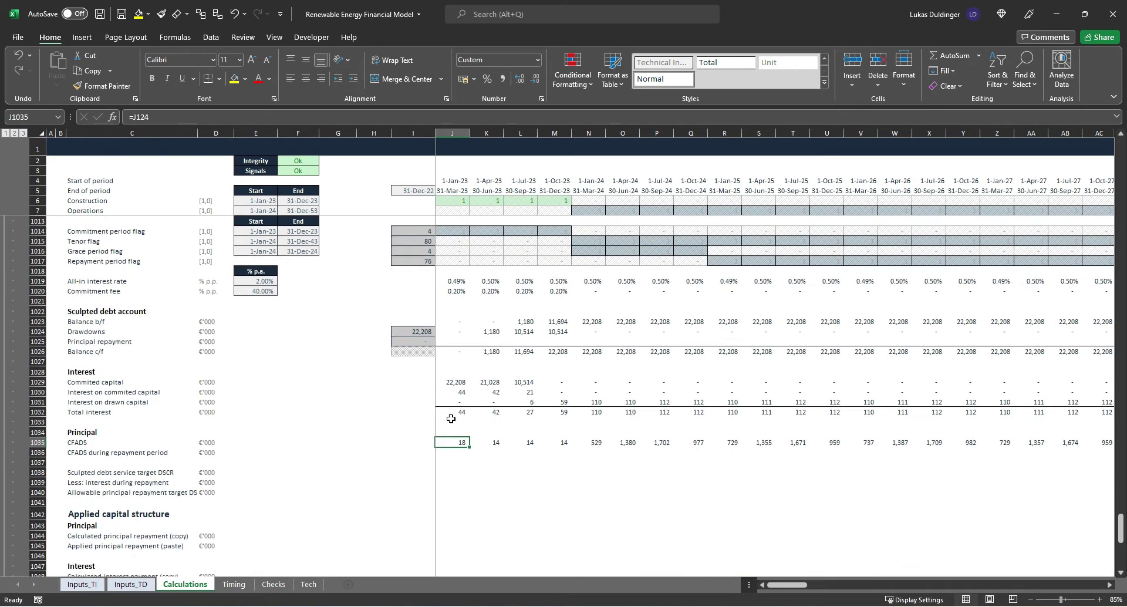
{"action": "key", "text": "Down"}
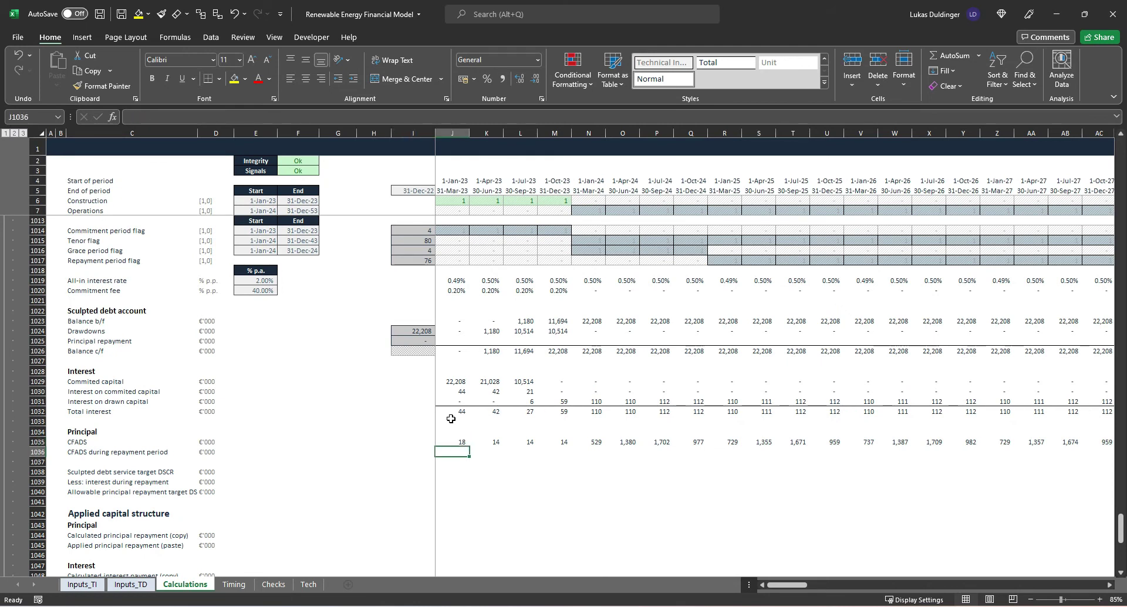
{"action": "type", "text": "="}
{"action": "key", "text": "Up"}
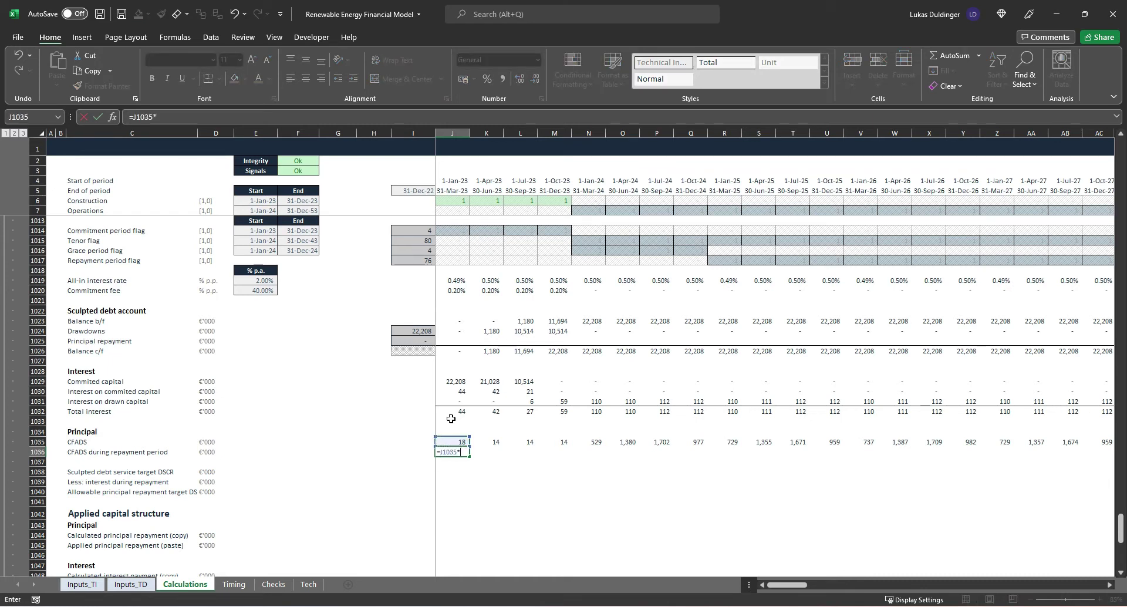
{"action": "type", "text": "*"}
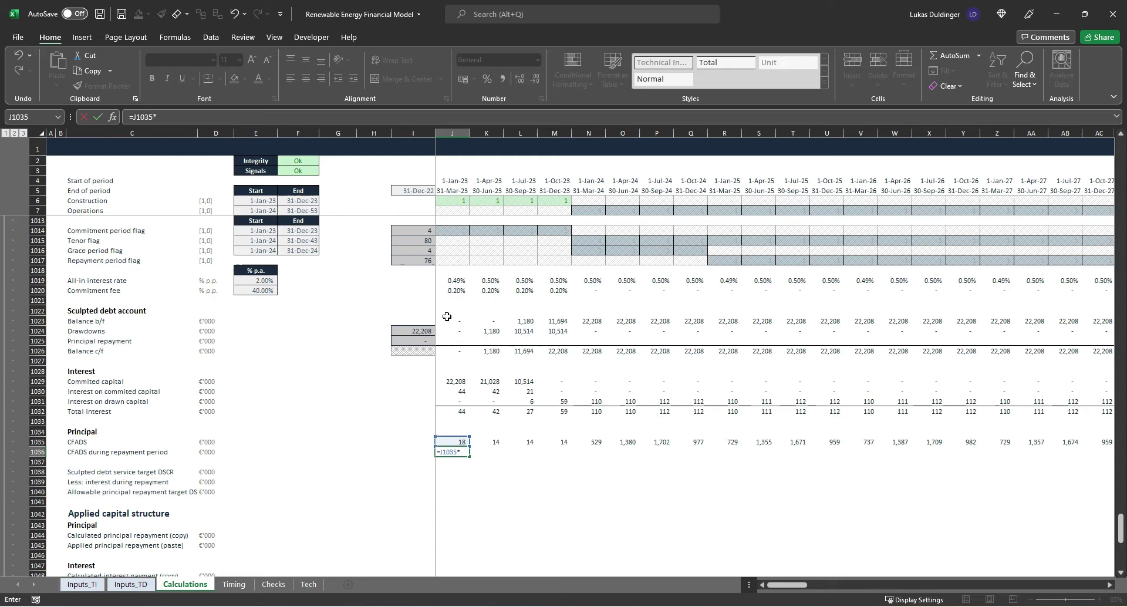
{"action": "left_click", "coordinate": [450, 260]}
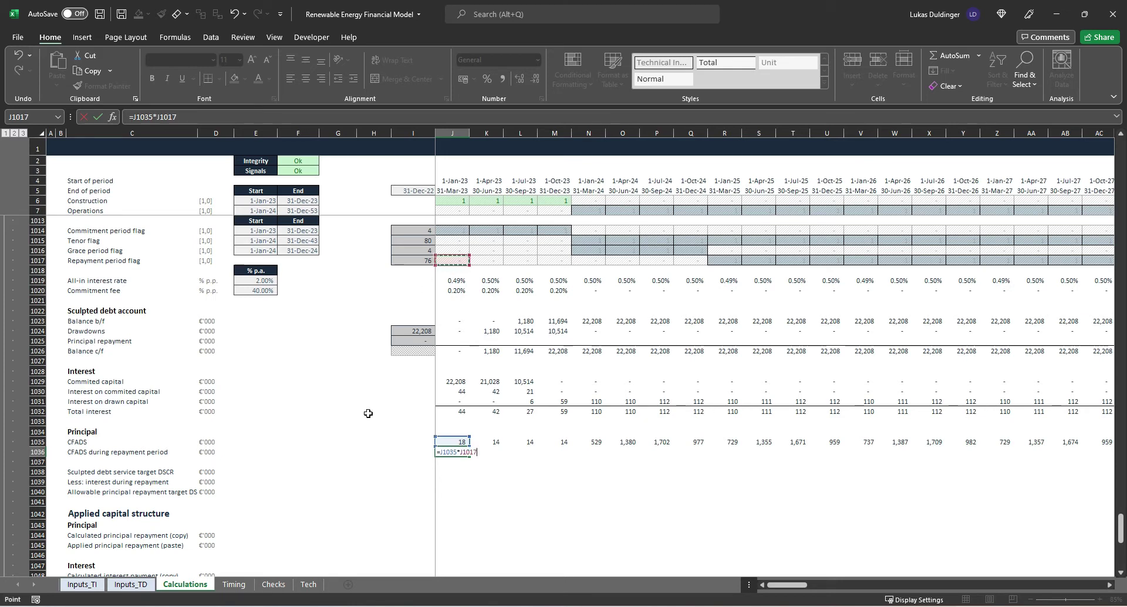
{"action": "key", "text": "ctrl+Return"}
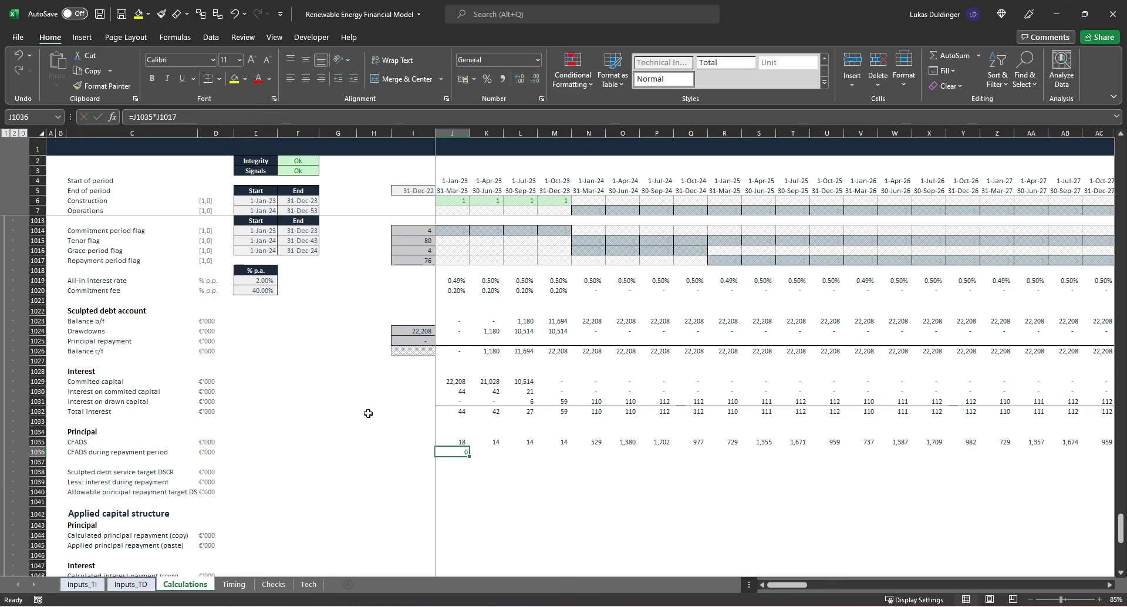
Step: Apply the Comma[0] cell style to the CFADS during repayment period formula in J1036
{"action": "key", "text": "alt+h"}
{"action": "key", "text": "j"}
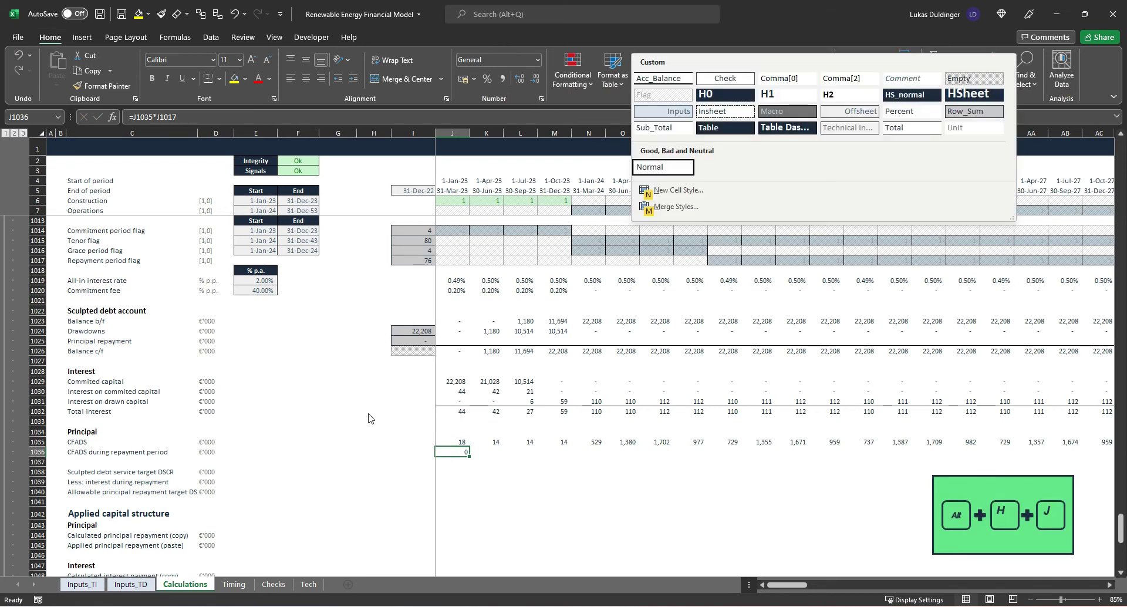
{"action": "key", "text": "Up"}
{"action": "key", "text": "Up"}
{"action": "key", "text": "Up"}
{"action": "key", "text": "Right"}
{"action": "key", "text": "Right"}
{"action": "key", "text": "Return"}
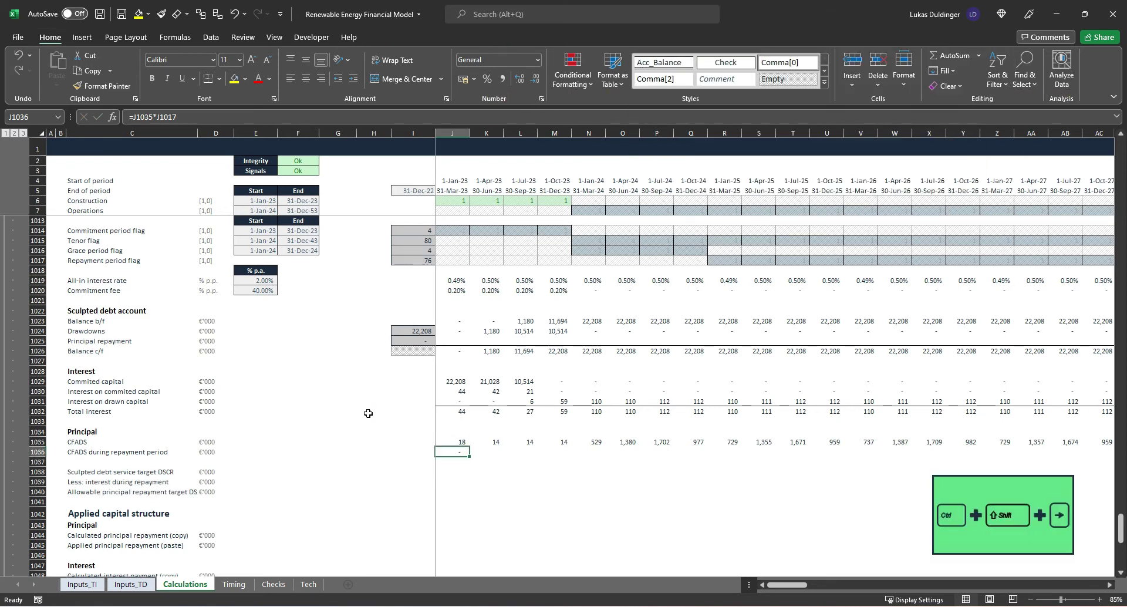
Step: Fill the CFADS during repayment period formula from J1036 across all periods in row 1036
{"action": "key", "text": "ctrl+shift+Right"}
{"action": "key", "text": "shift+Left"}
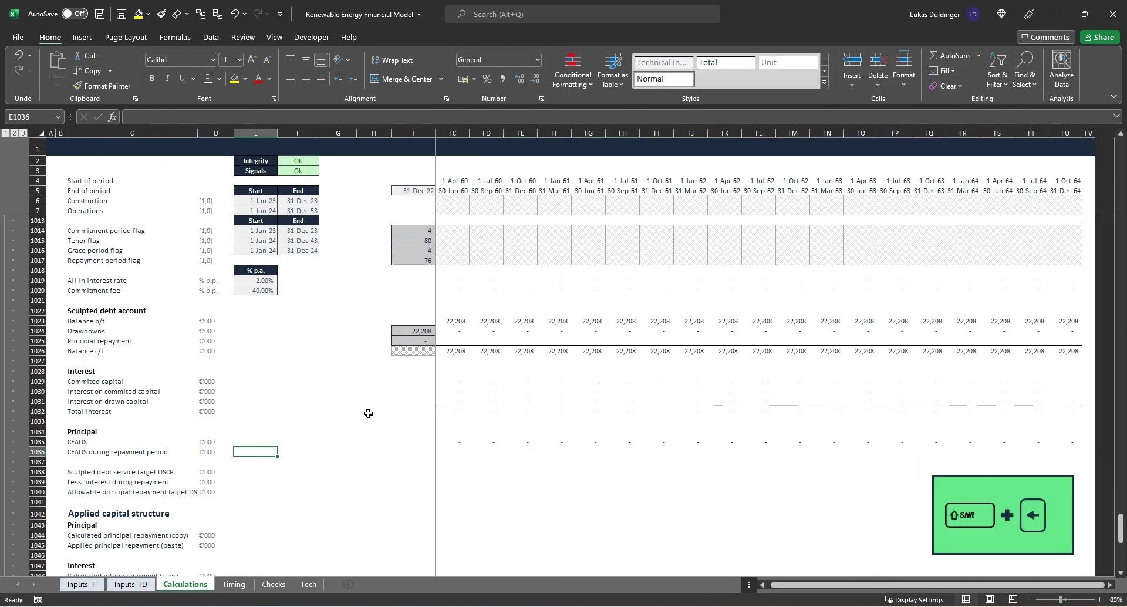
{"action": "key", "text": "ctrl+r"}
{"action": "key", "text": "shift+BackSpace"}
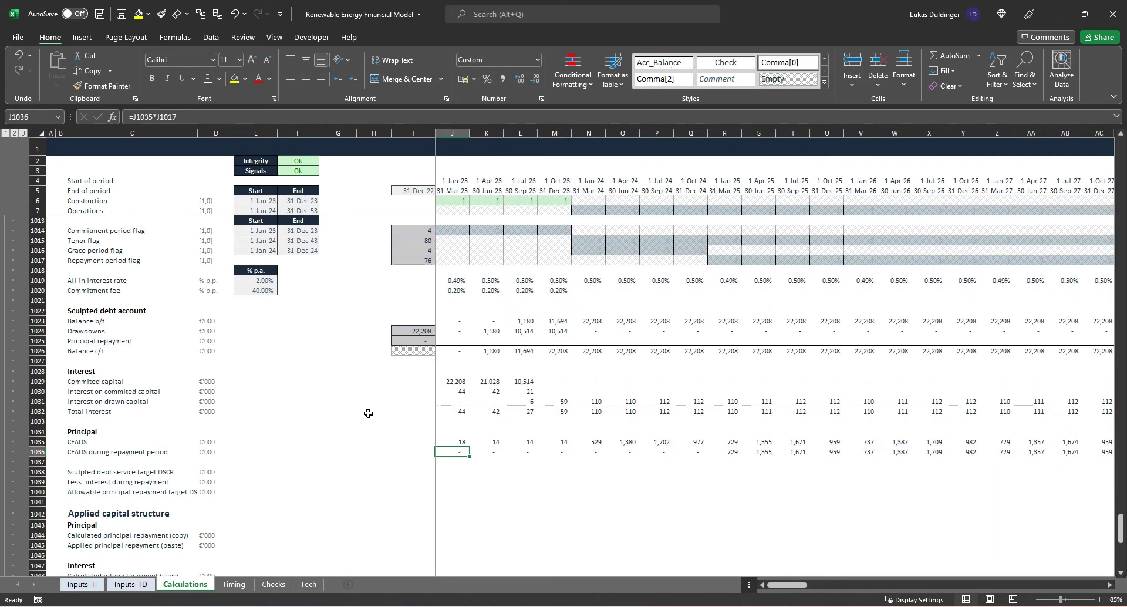
Step: Copy the row total from I1024 into the interest rows I1030:I1032 and the principal rows I1035:I1036 and I1038:I1040
{"action": "left_click", "coordinate": [429, 329]}
{"action": "key", "text": "ctrl+c"}
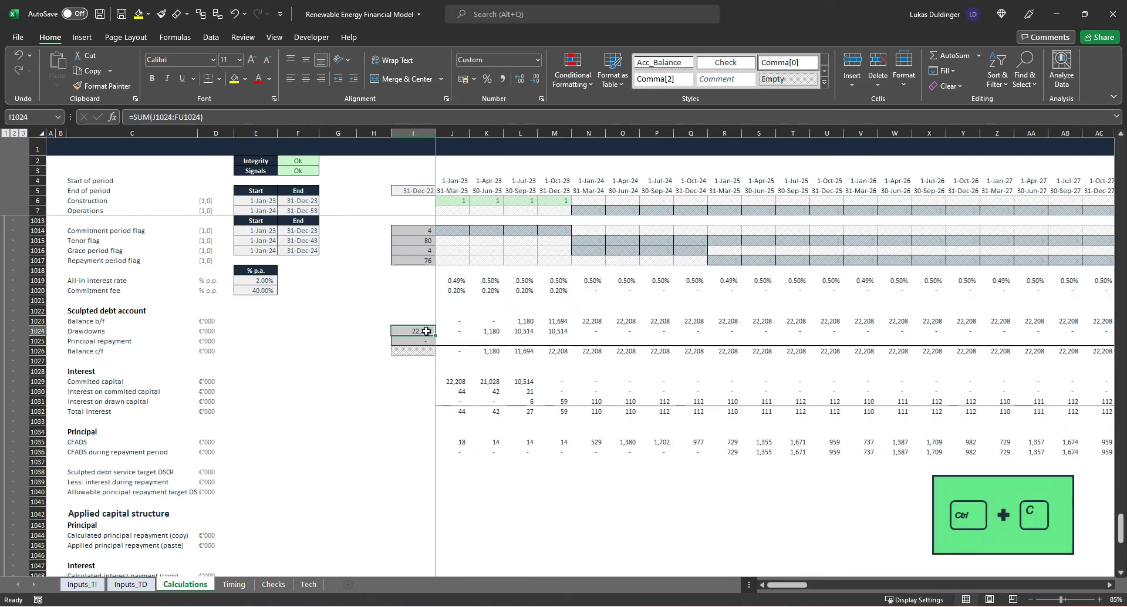
{"action": "left_click_drag", "start_coordinate": [420, 391], "coordinate": [420, 490]}
{"action": "key", "text": "ctrl+v"}
{"action": "key", "text": "ctrl+v"}
{"action": "key", "text": "ctrl+v"}
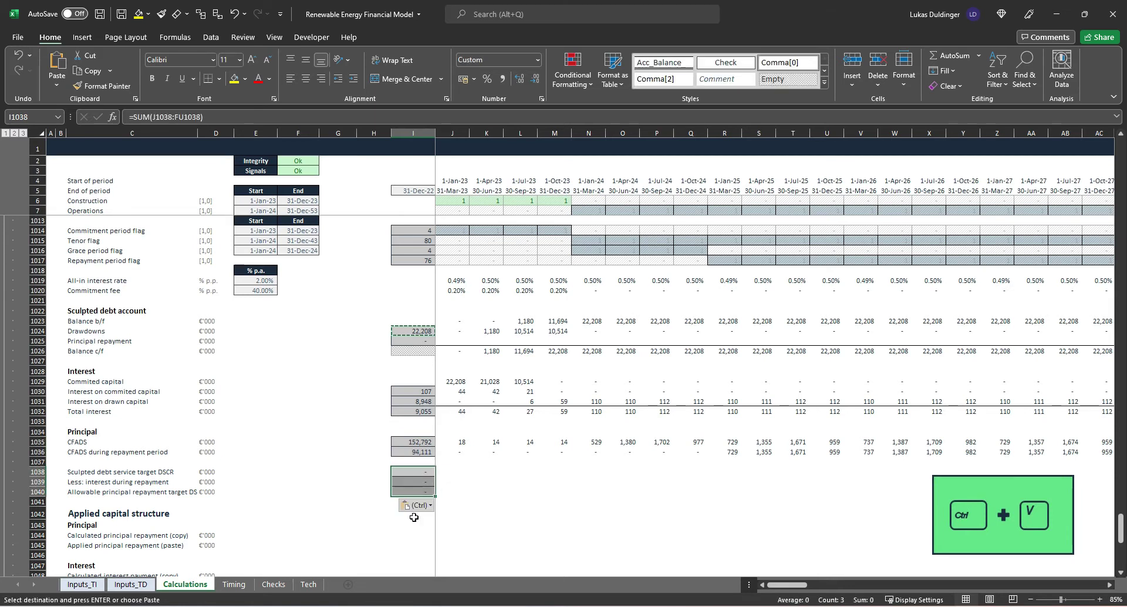
{"action": "key", "text": "Escape"}
Step: Link E1038 to the live-case sculpted DSCR target by entering =Inputs_TI!M269
{"action": "key", "text": "Left"}
{"action": "key", "text": "Left"}
{"action": "key", "text": "Left"}
{"action": "key", "text": "Left"}
{"action": "key", "text": "Left"}
{"action": "key", "text": "Left"}
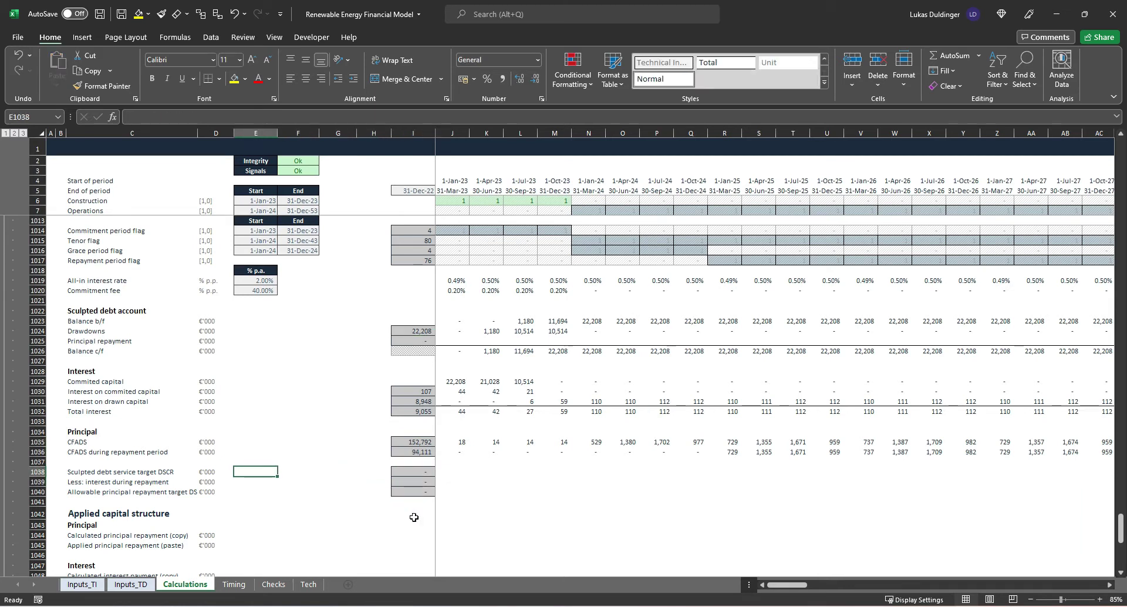
{"action": "key", "text": "Left"}
{"action": "key", "text": "Right"}
{"action": "key", "text": "Right"}
{"action": "key", "text": "Right"}
{"action": "type", "text": "="}
{"action": "left_click", "coordinate": [86, 589]}
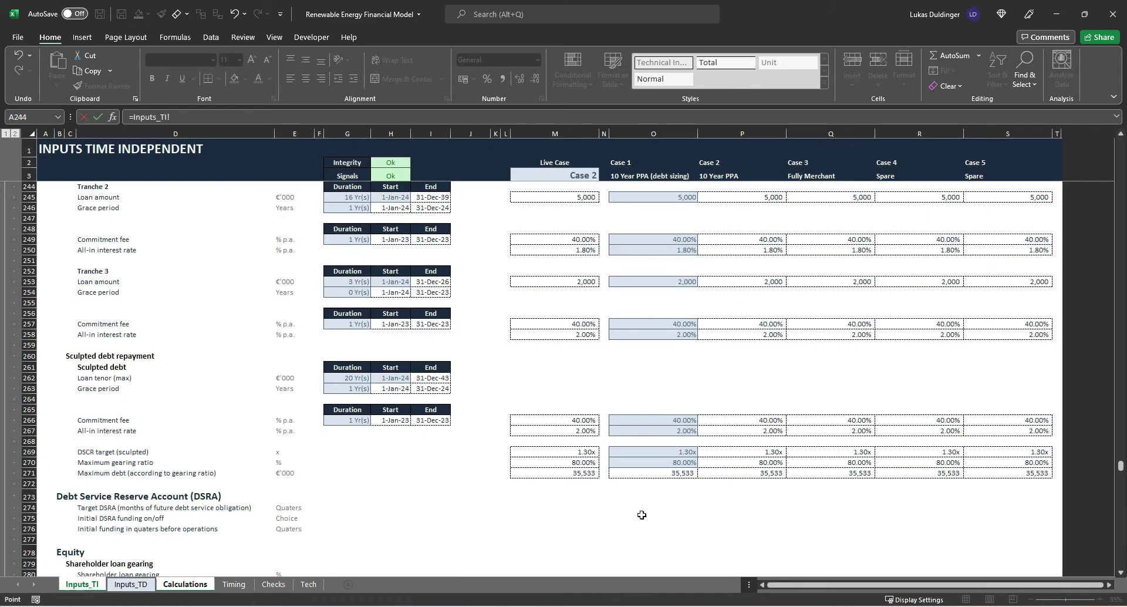
{"action": "left_click", "coordinate": [541, 453]}
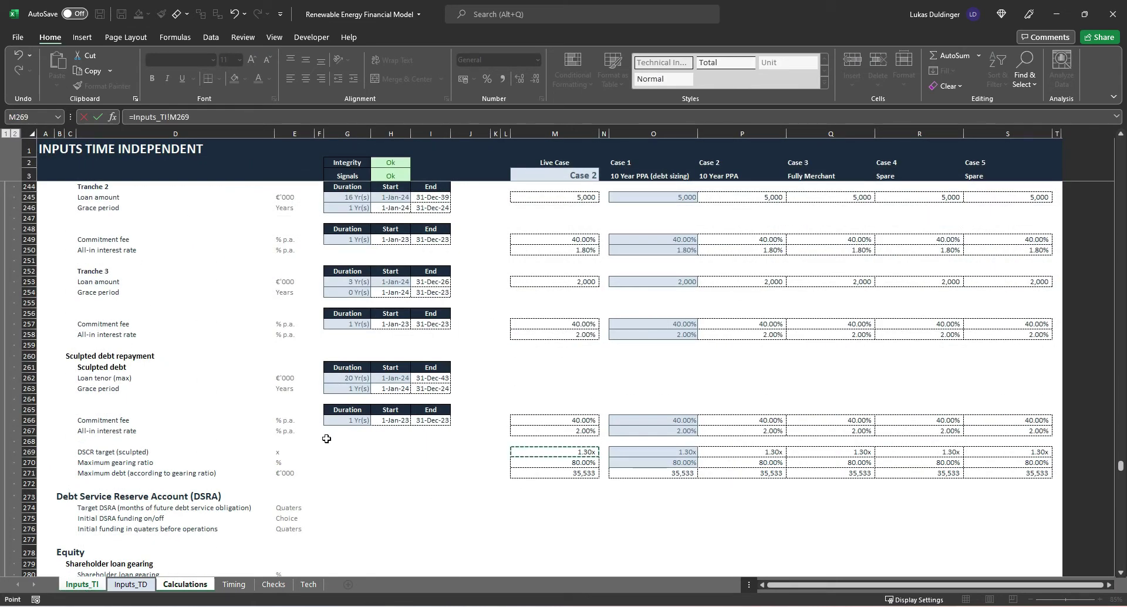
{"action": "key", "text": "Return"}
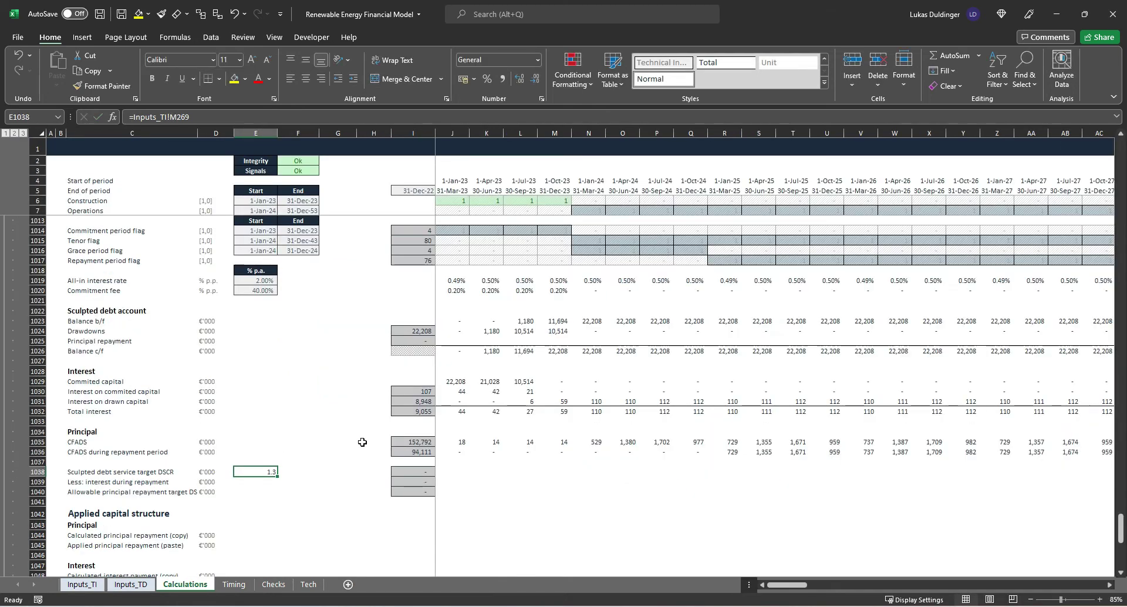
Step: Copy the DSCR target's formatting from M269 on the Inputs_TI sheet and paste only the formats onto E1038 in Calculations
{"action": "left_click", "coordinate": [82, 584]}
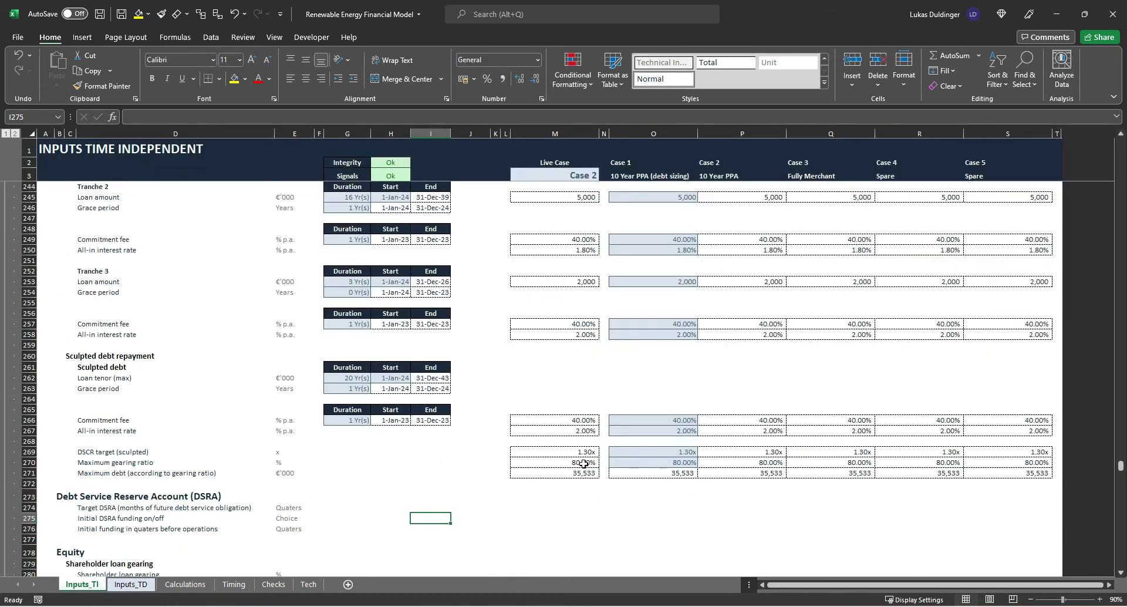
{"action": "key", "text": "ctrl+c"}
{"action": "left_click", "coordinate": [185, 583]}
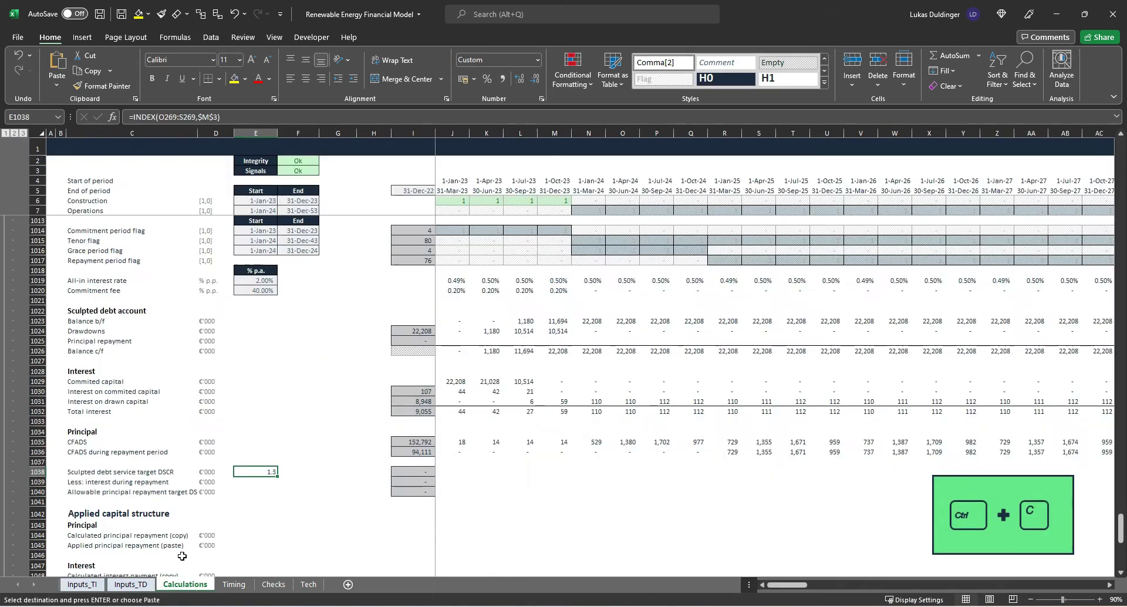
{"action": "key", "text": "alt"}
{"action": "key", "text": "h"}
{"action": "key", "text": "v"}
{"action": "key", "text": "s"}
{"action": "key", "text": "t"}
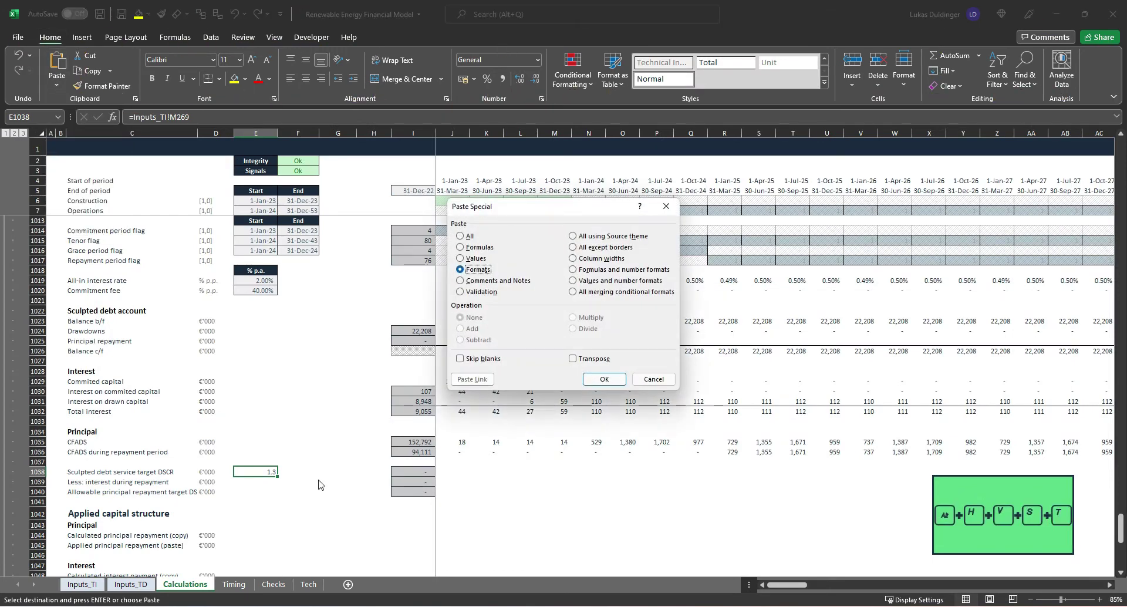
{"action": "key", "text": "Return"}
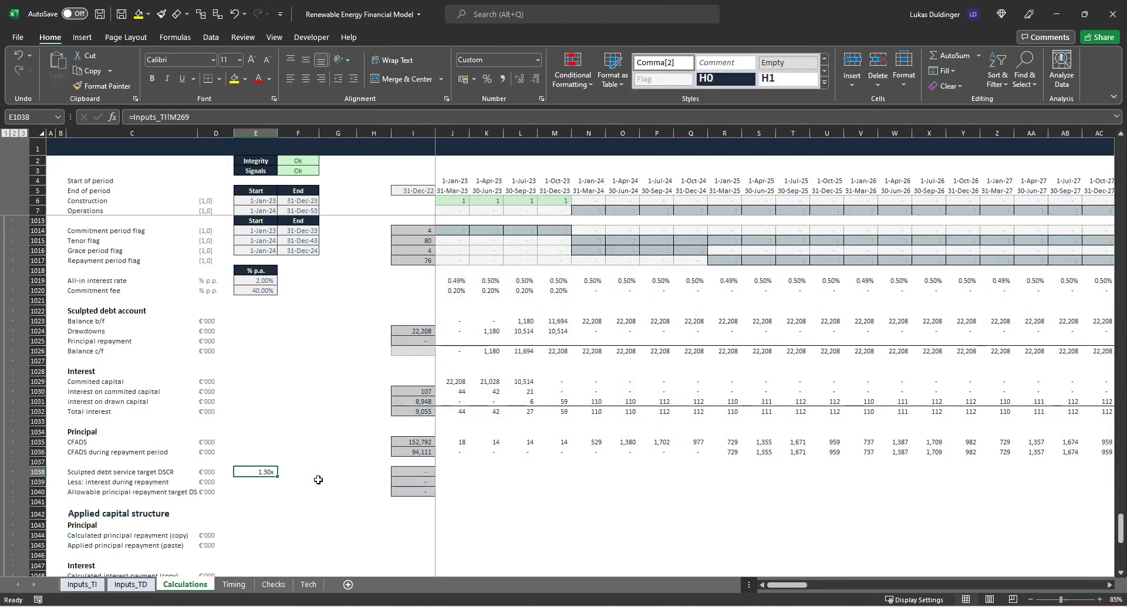
Step: Apply the Offsheet cell style to the linked DSCR target in E1038
{"action": "key", "text": "alt"}
{"action": "key", "text": "h"}
{"action": "key", "text": "j"}
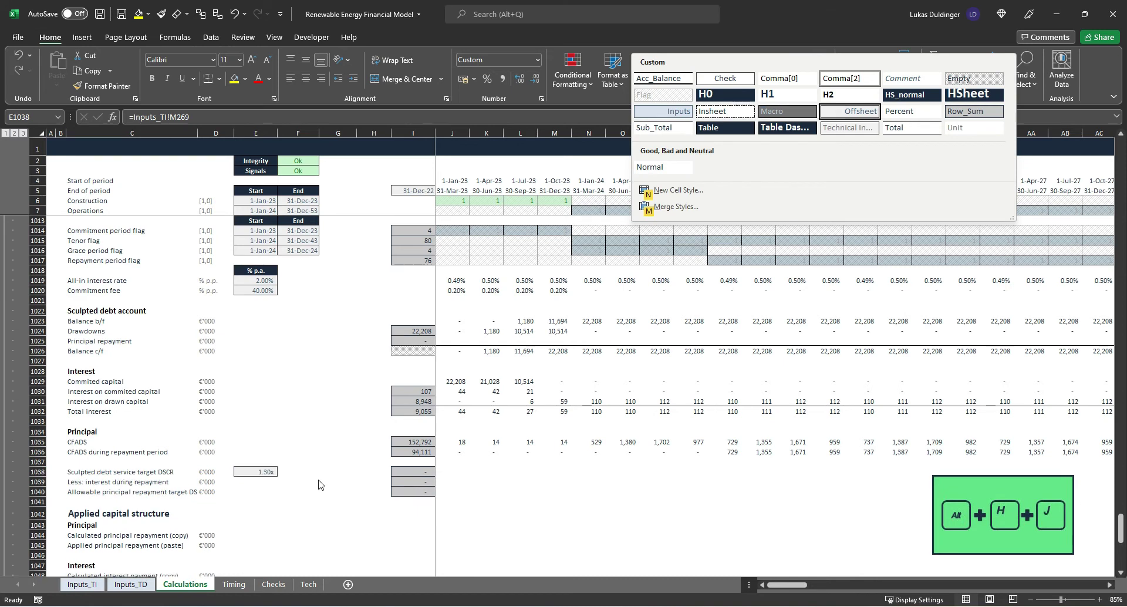
{"action": "key", "text": "Escape"}
Step: Add the heading "Target DSCR" in E1037 and give it the Table cell style
{"action": "key", "text": "Up"}
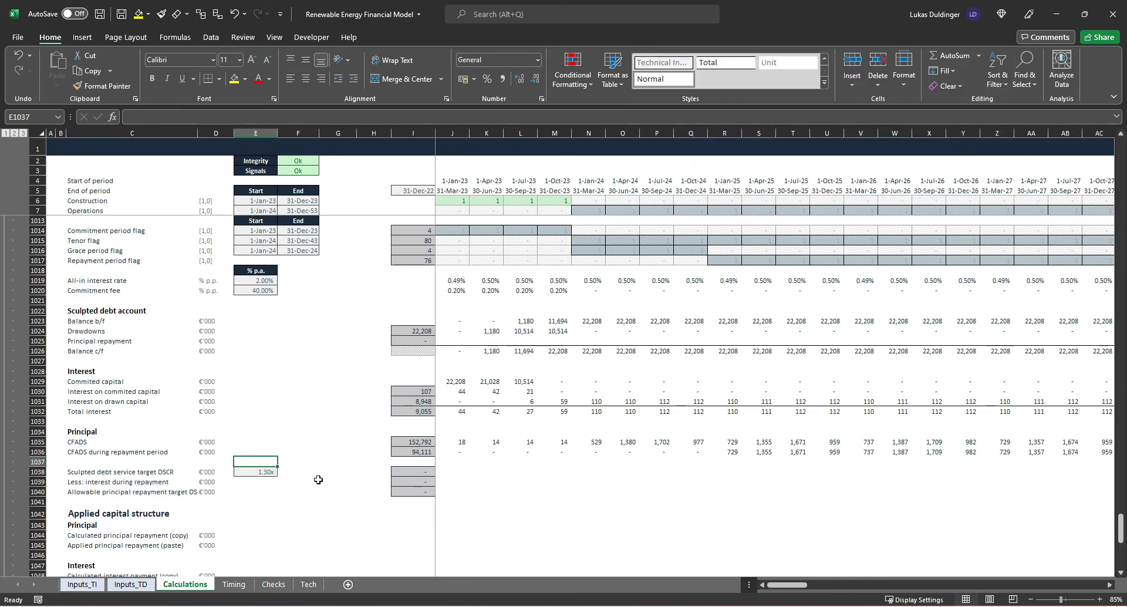
{"action": "type", "text": "Target DSCR"}
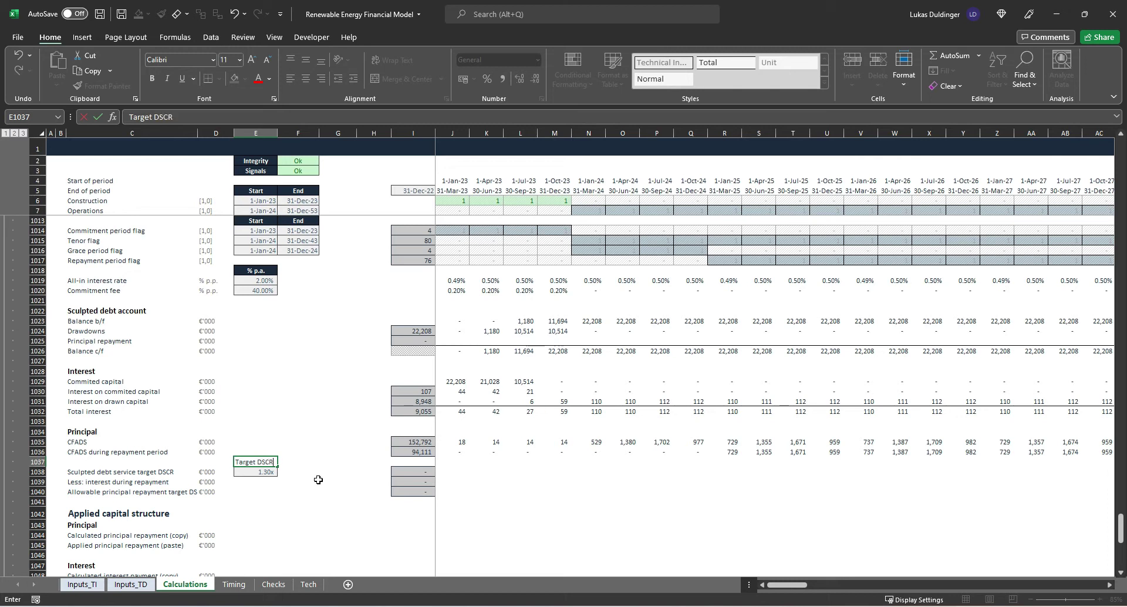
{"action": "key", "text": "ctrl+Return"}
{"action": "key", "text": "alt+h+j"}
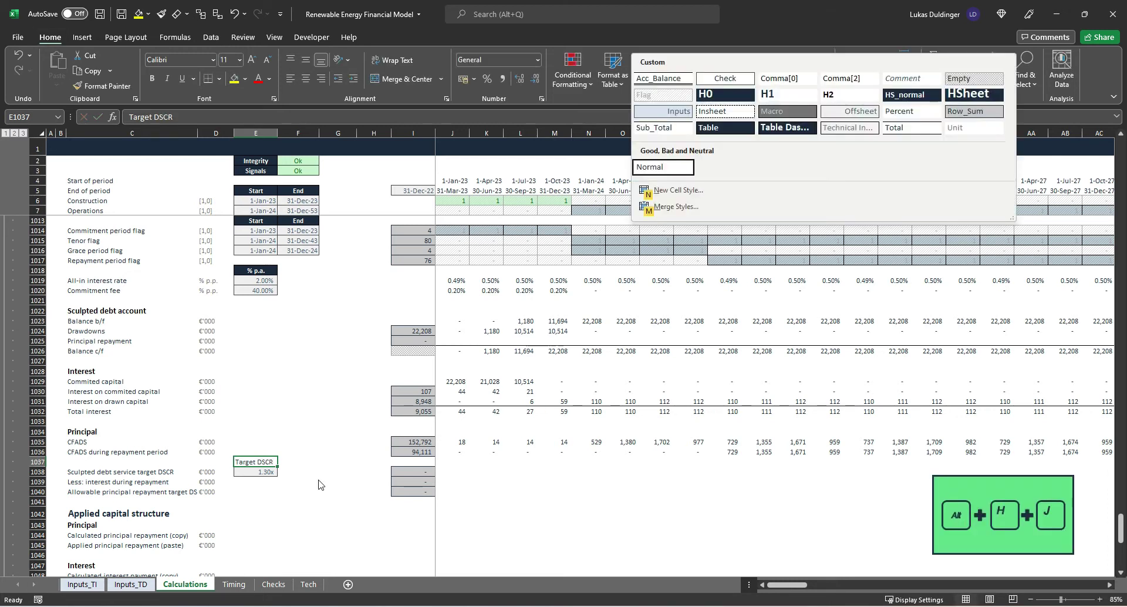
{"action": "key", "text": "Up"}
{"action": "key", "text": "Down"}
{"action": "key", "text": "Down"}
{"action": "key", "text": "Return"}
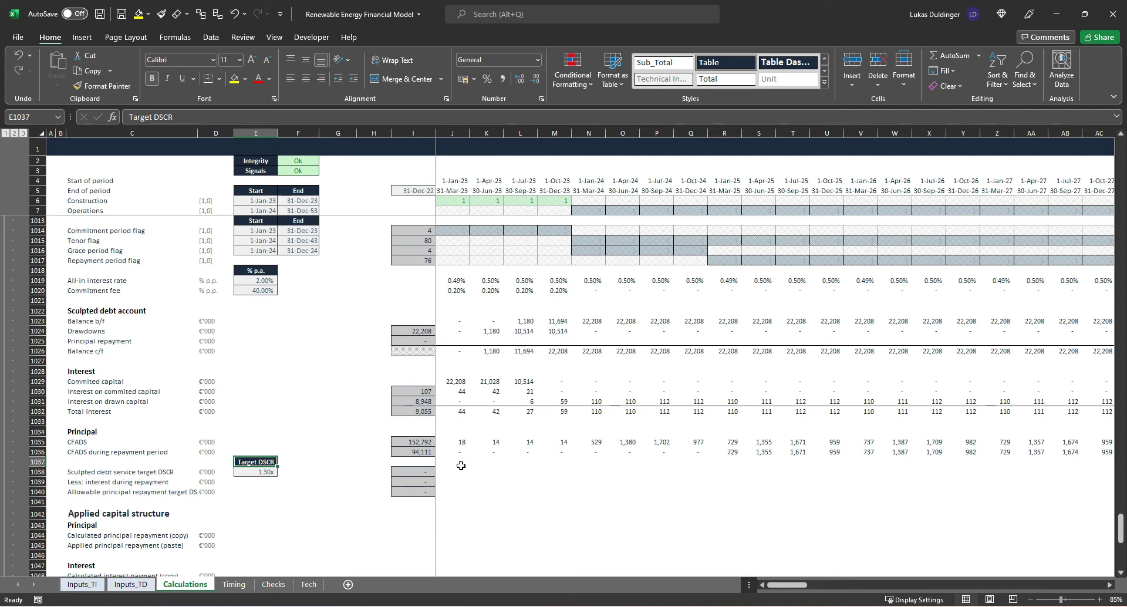
Step: Calculate the first-period sculpted debt service by entering =J1036/$E$1038 in J1038
{"action": "left_click", "coordinate": [725, 452]}
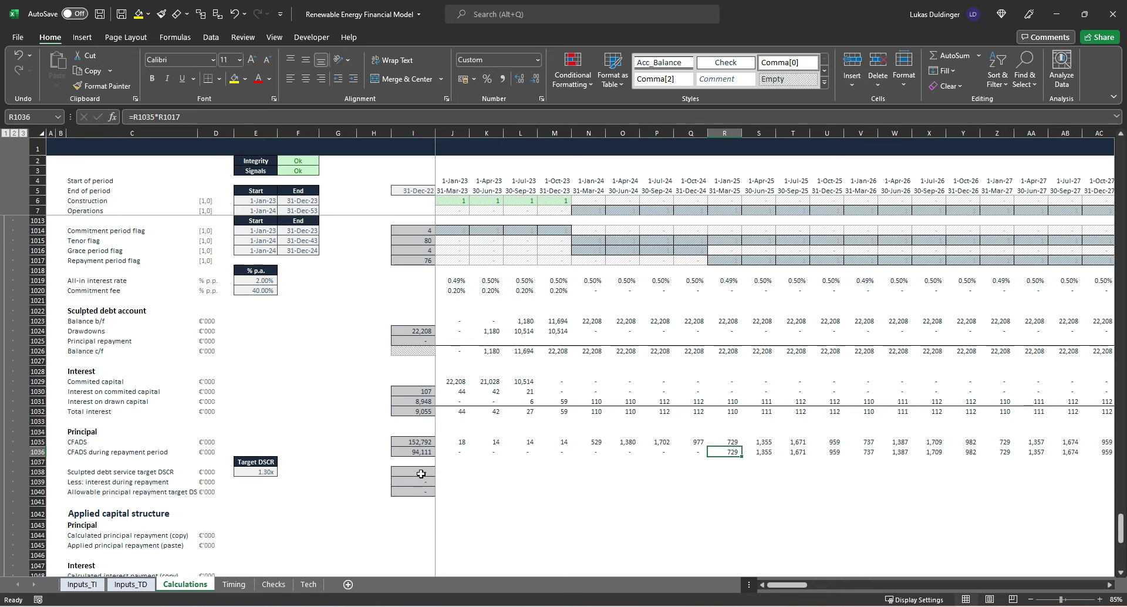
{"action": "left_click", "coordinate": [451, 472]}
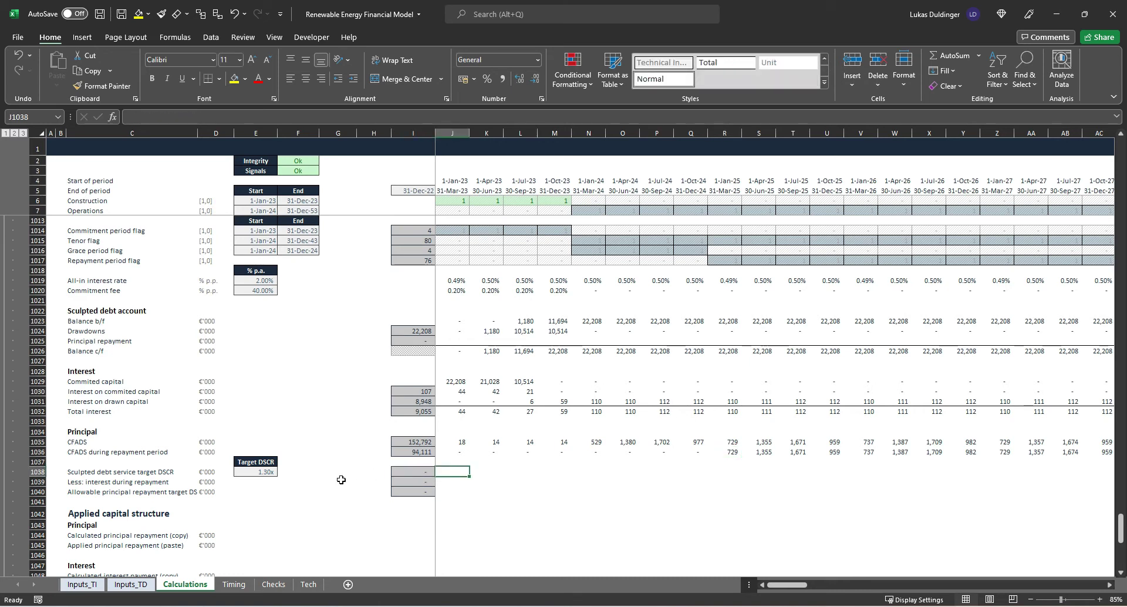
{"action": "type", "text": "="}
{"action": "key", "text": "Up"}
{"action": "key", "text": "Up"}
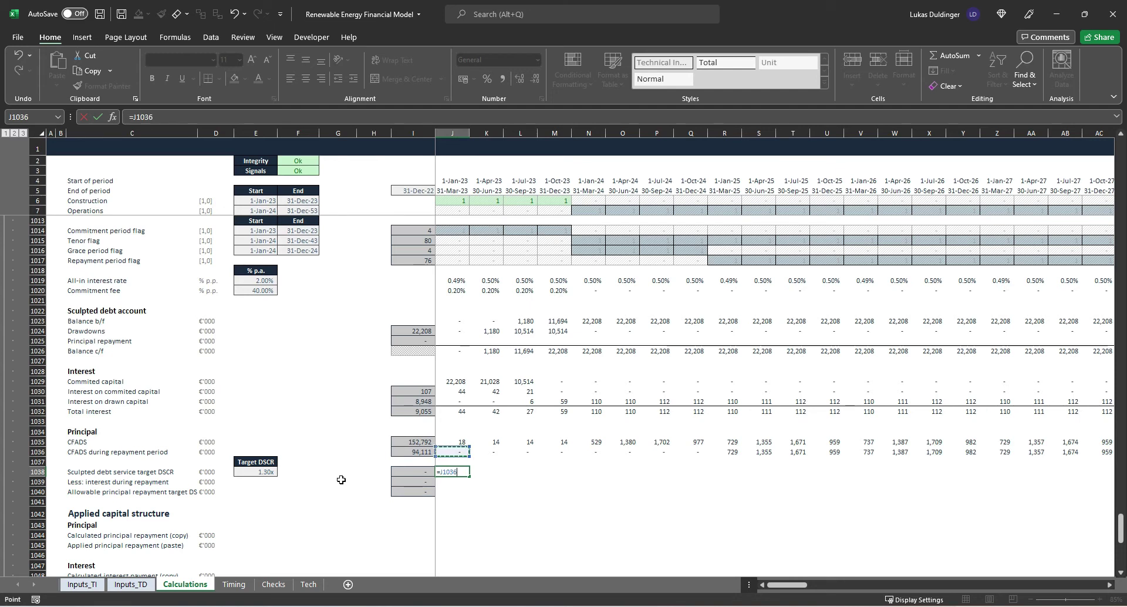
{"action": "type", "text": "/"}
{"action": "key", "text": "Left"}
{"action": "key", "text": "Left"}
{"action": "key", "text": "Left"}
{"action": "key", "text": "Left"}
{"action": "key", "text": "Left"}
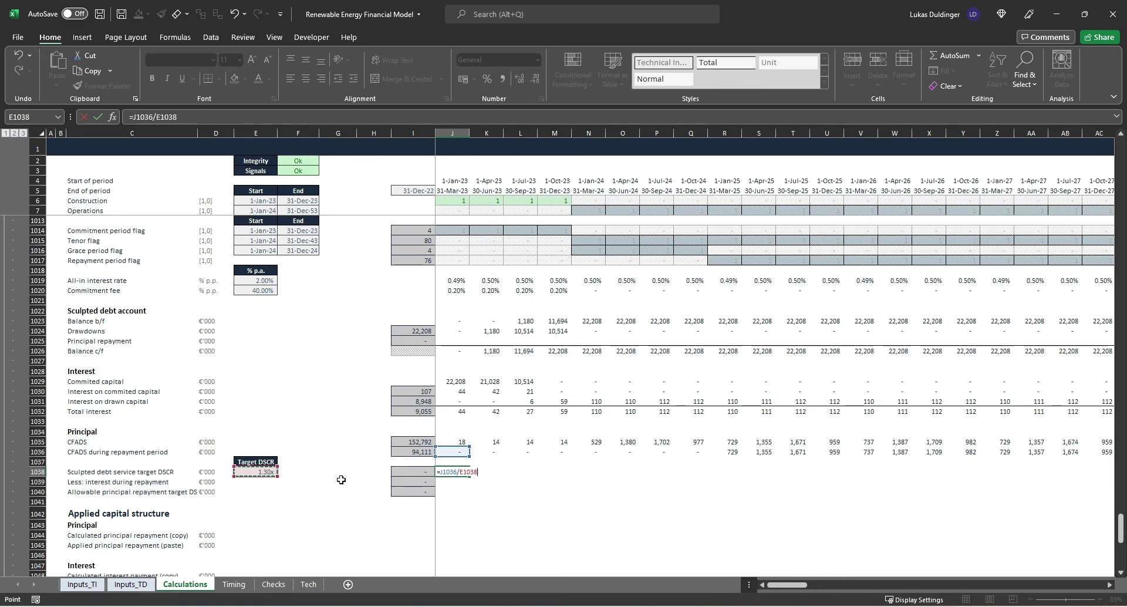
{"action": "key", "text": "F4"}
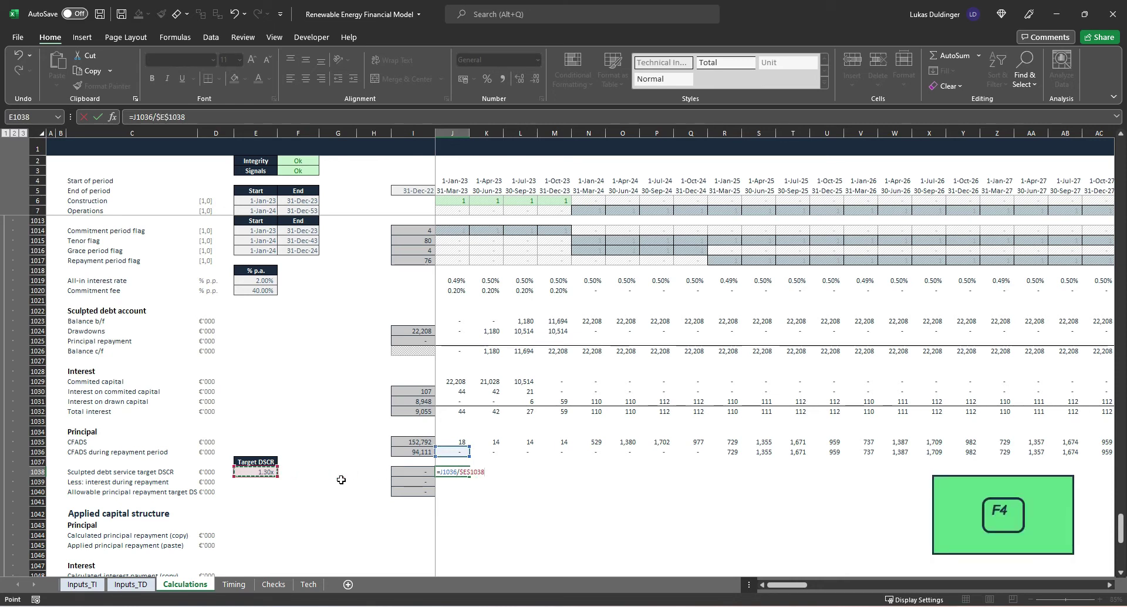
{"action": "key", "text": "ctrl+Return"}
Step: Apply the Comma[0] cell style to the sculpted debt service formula in J1038
{"action": "key", "text": "alt+h"}
{"action": "key", "text": "j"}
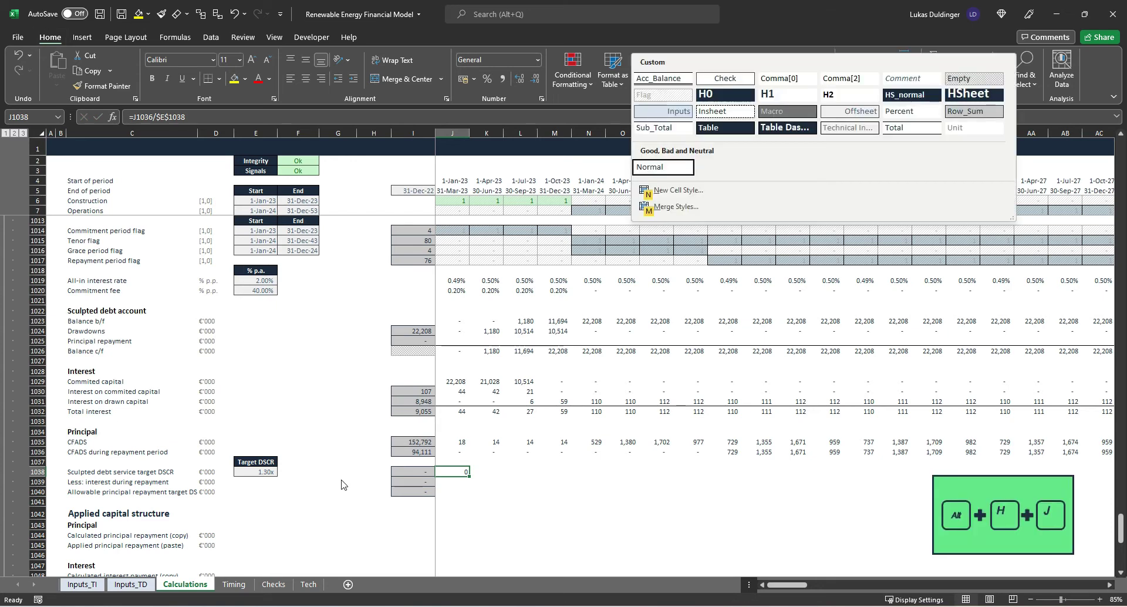
{"action": "key", "text": "Up"}
{"action": "key", "text": "Up"}
{"action": "key", "text": "Up"}
{"action": "key", "text": "Right"}
{"action": "key", "text": "Right"}
{"action": "key", "text": "Return"}
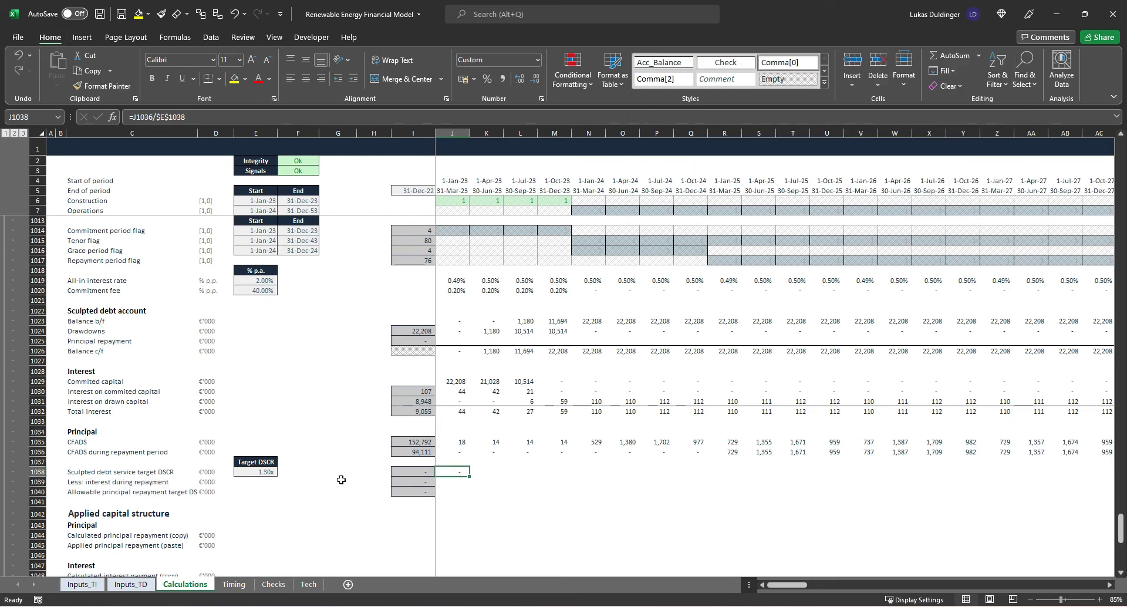
Step: Fill the sculpted debt service formula from J1038 across all periods in row 1038
{"action": "key", "text": "ctrl+shift+Right"}
{"action": "key", "text": "shift+Left"}
{"action": "key", "text": "ctrl+r"}
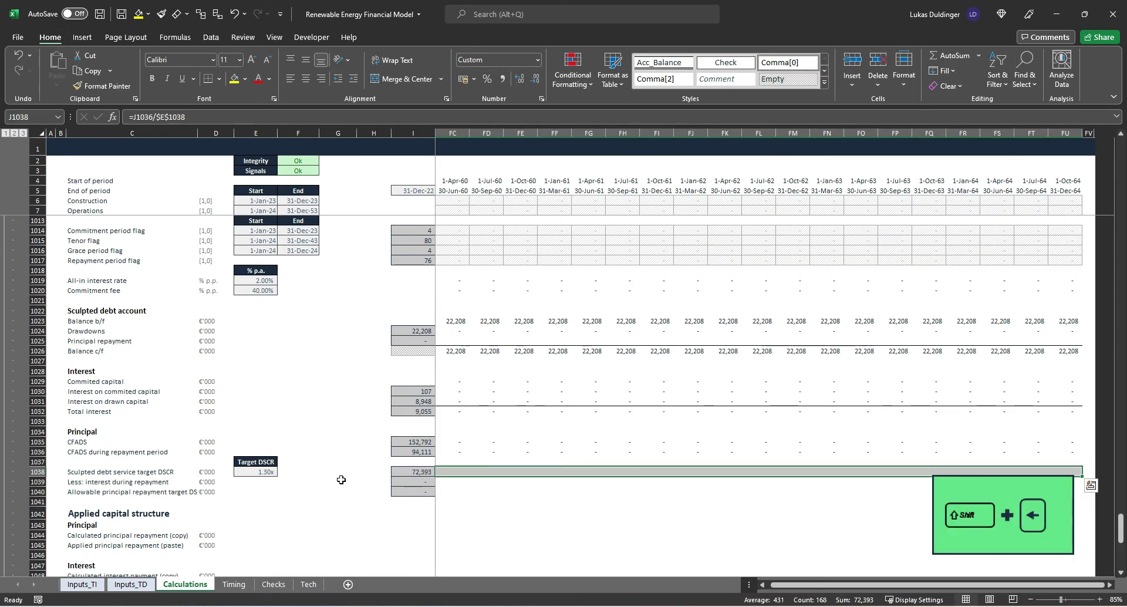
{"action": "key", "text": "ctrl+shift+Left"}
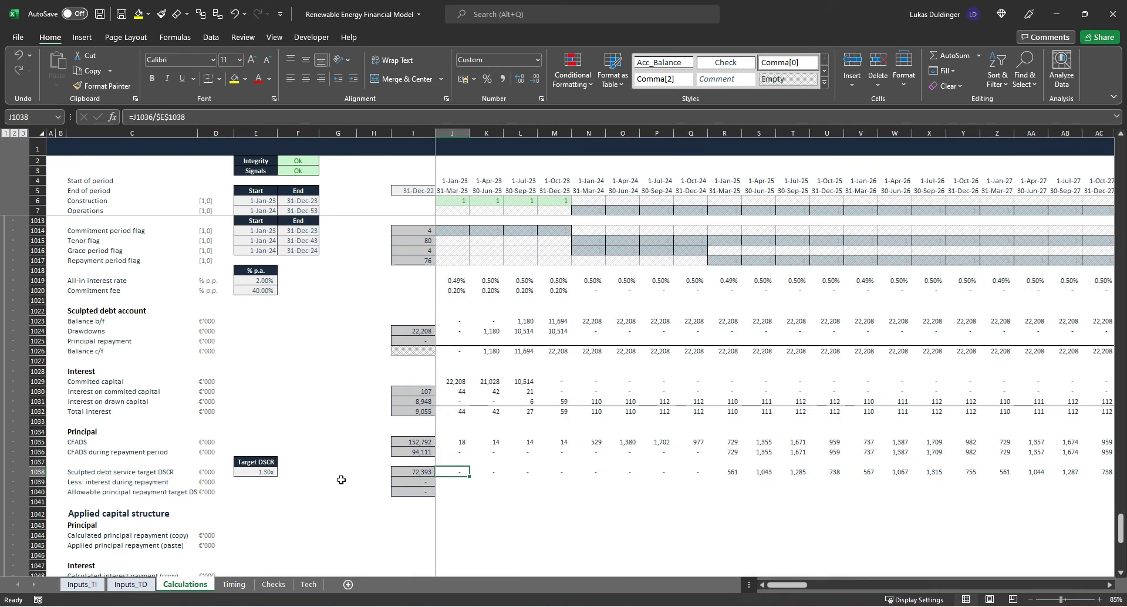
Step: Check the sculpted debt service formula for the first repayment period in R1038
{"action": "key", "text": "Right"}
{"action": "key", "text": "Right"}
{"action": "key", "text": "Right"}
{"action": "key", "text": "Right"}
{"action": "key", "text": "Right"}
{"action": "key", "text": "Right"}
{"action": "key", "text": "Right"}
{"action": "key", "text": "Right"}
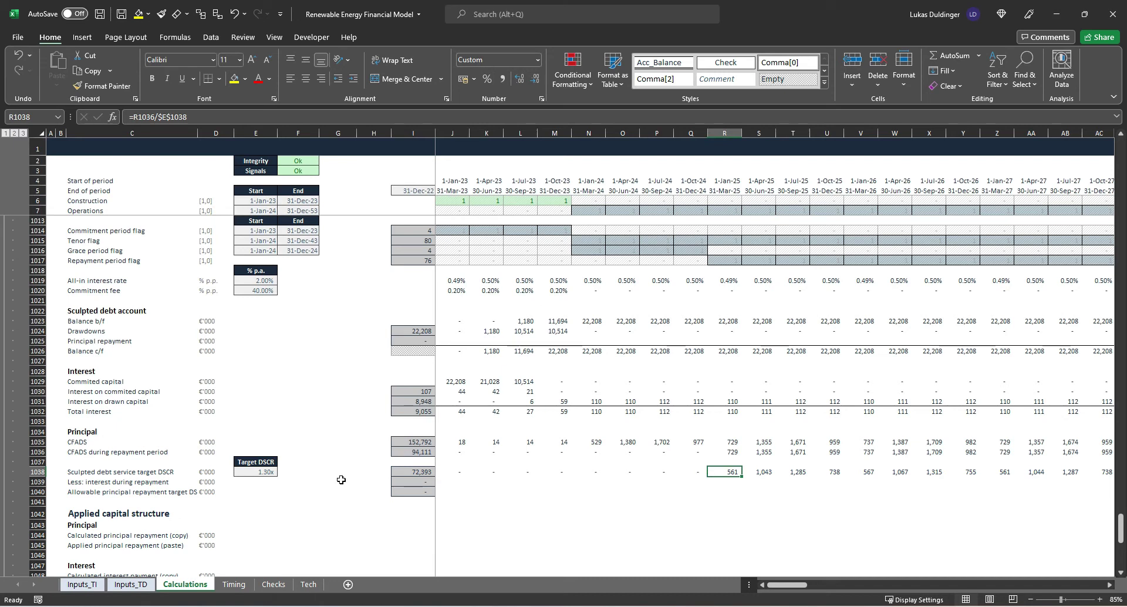
Step: Compare the formulas for CFADS during repayment in R1036 and sculpted debt service in R1038
{"action": "key", "text": "Up"}
{"action": "key", "text": "Up"}
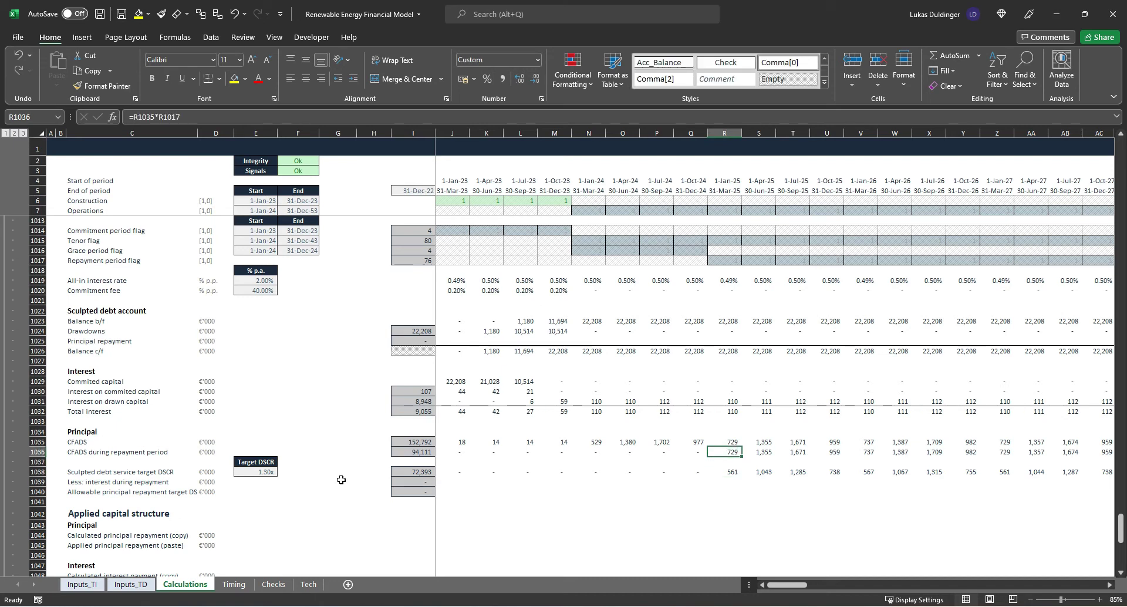
{"action": "key", "text": "Down"}
{"action": "key", "text": "Down"}
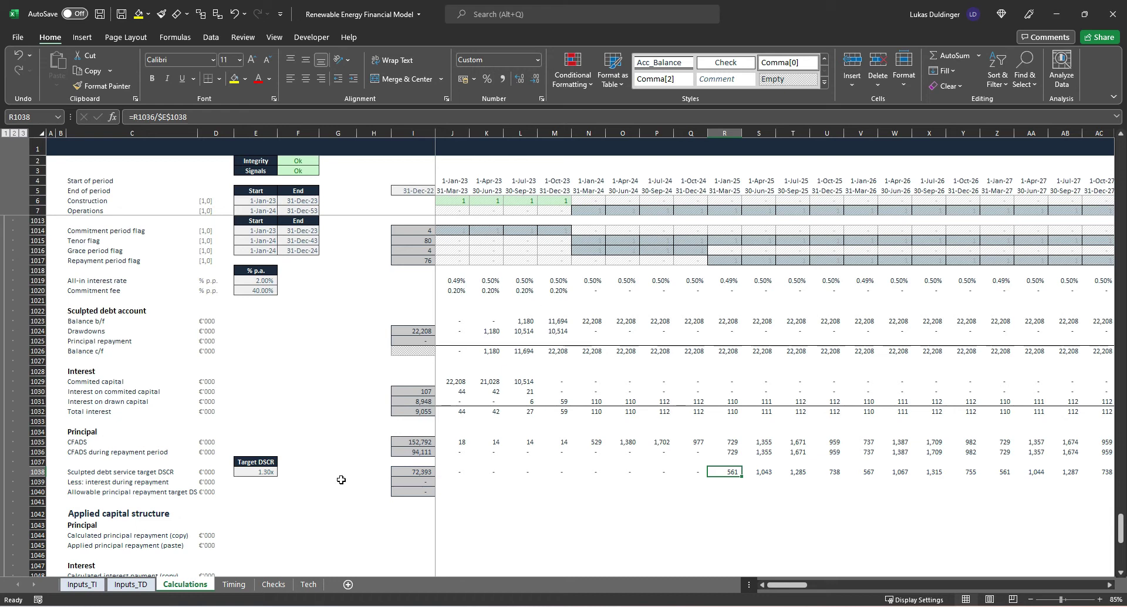
Step: Enter the test formula =R1038*1.3 in R1039 and compare its result with the CFADS in R1036
{"action": "key", "text": "Down"}
{"action": "type", "text": "="}
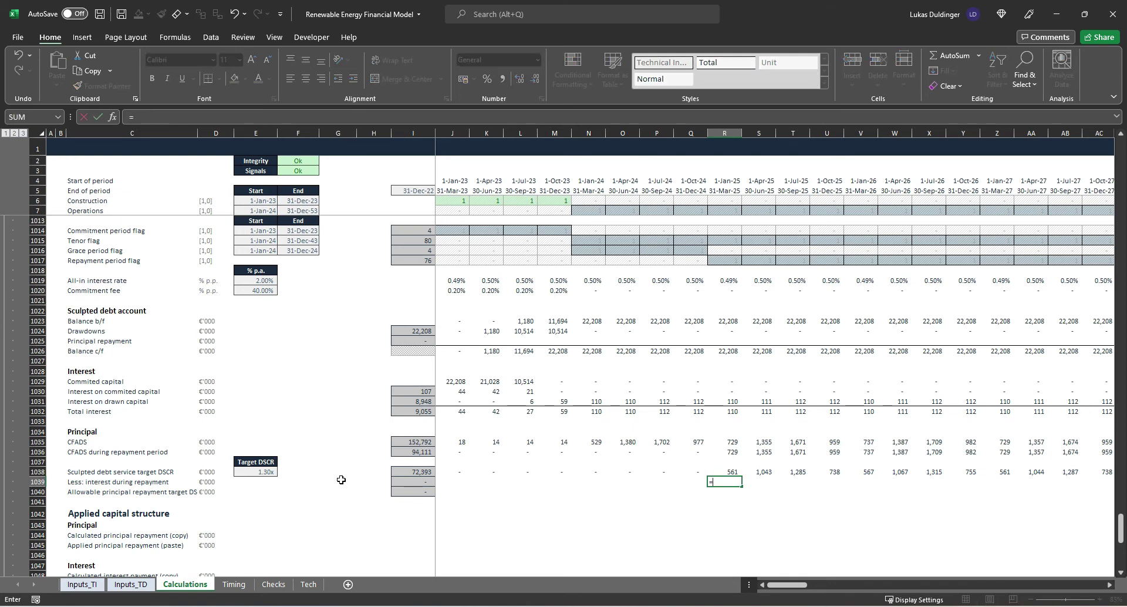
{"action": "key", "text": "Up"}
{"action": "type", "text": "*"}
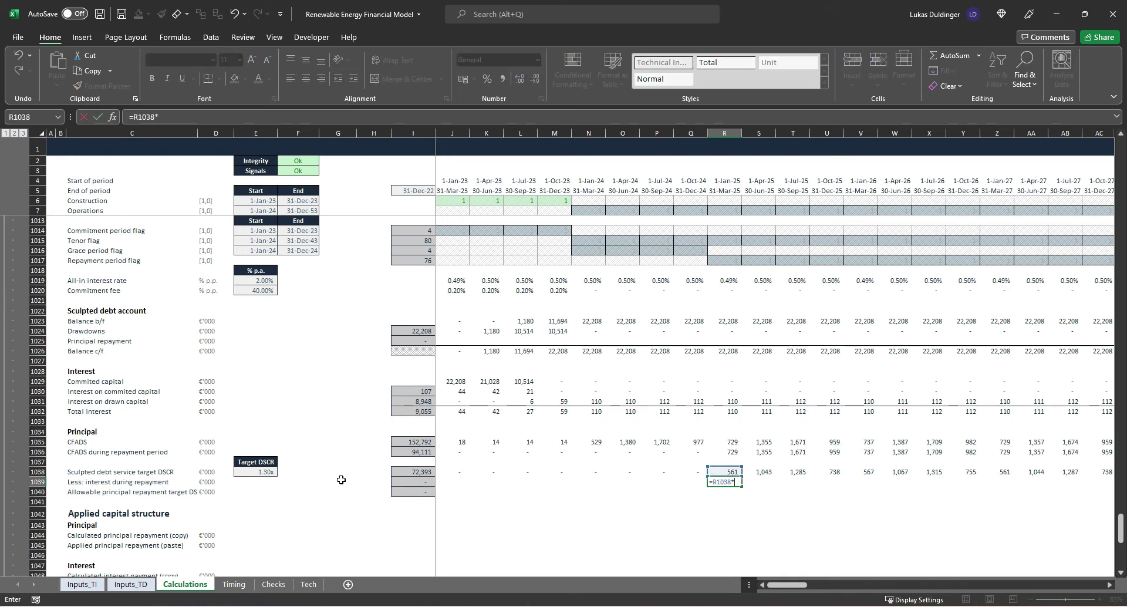
{"action": "type", "text": "1.3"}
{"action": "key", "text": "Up"}
{"action": "key", "text": "Up"}
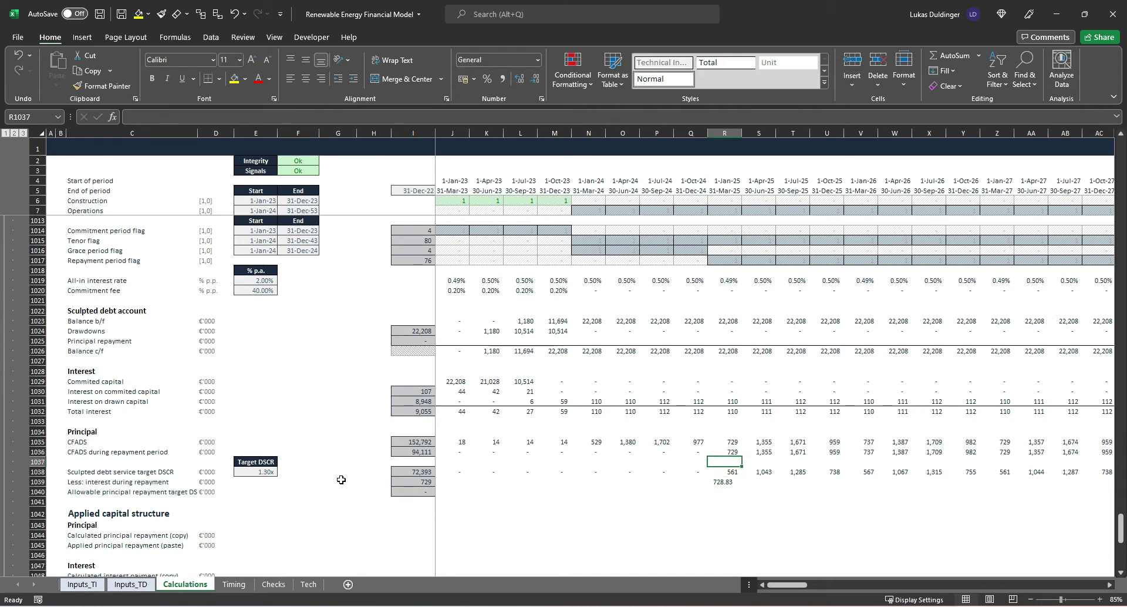
{"action": "key", "text": "Up"}
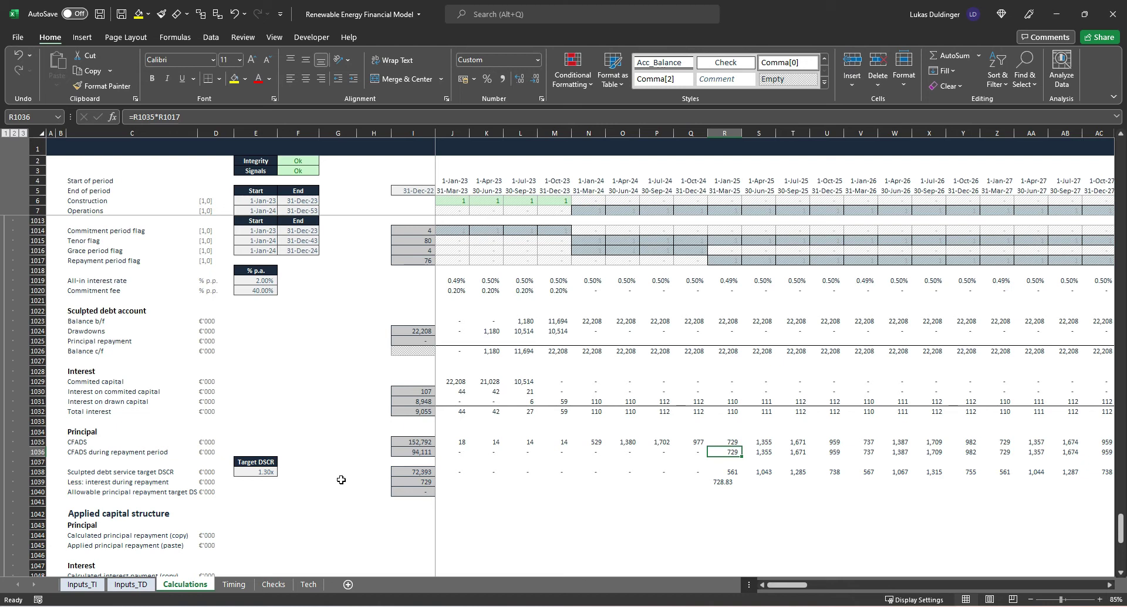
Step: Clear the test formula from R1039
{"action": "key", "text": "Down"}
{"action": "key", "text": "Down"}
{"action": "key", "text": "Down"}
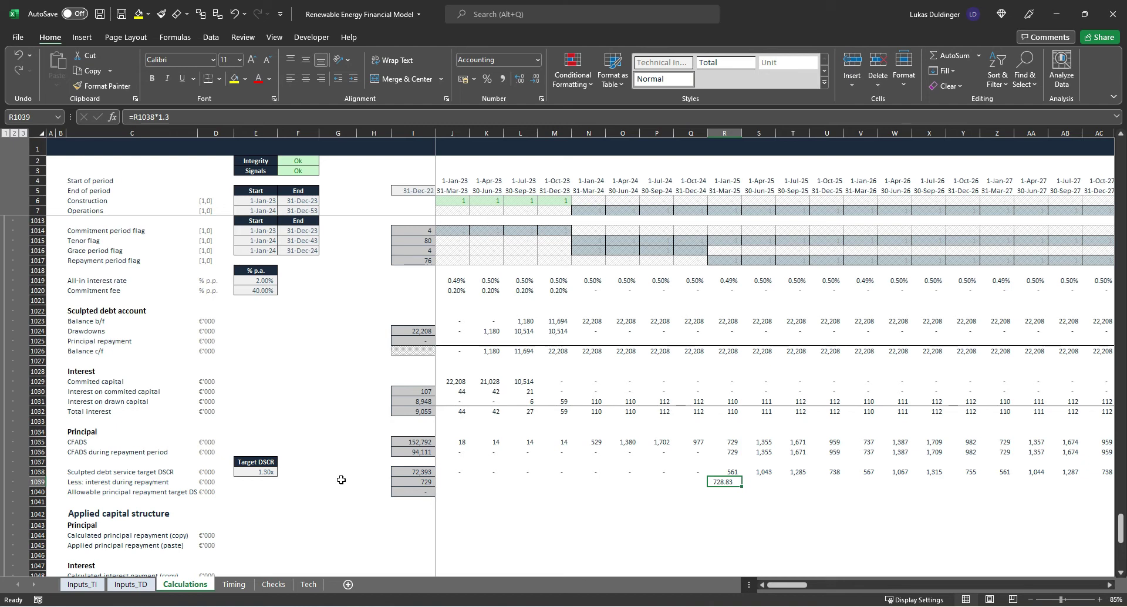
{"action": "key", "text": "Delete"}
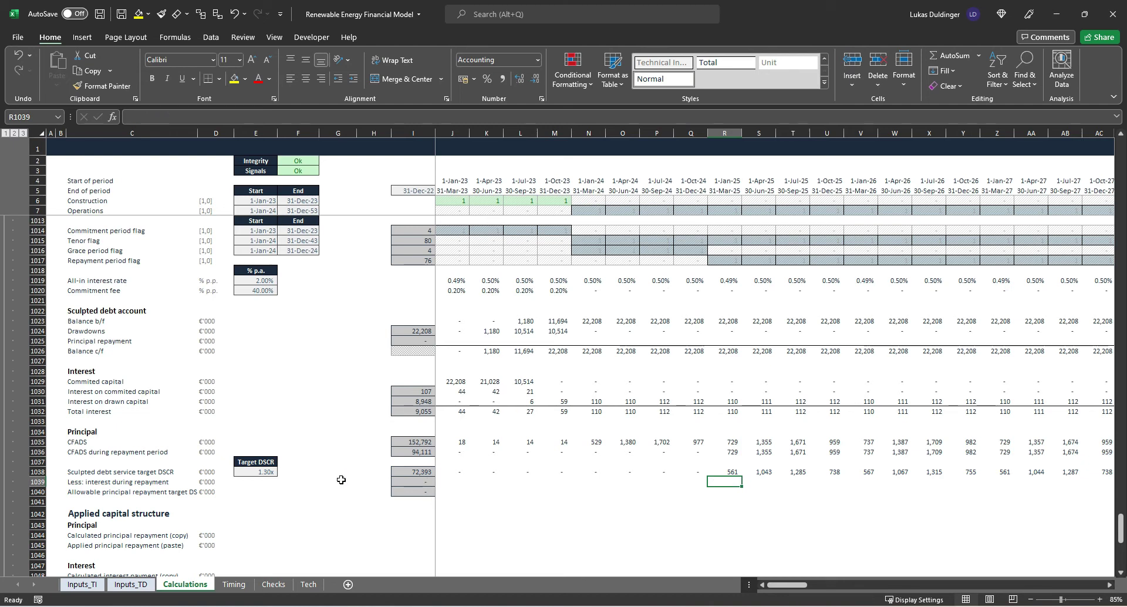
Step: Deduct the first-period total interest by entering =-J1032 in J1039 of the interest during repayment row
{"action": "key", "text": "Left"}
{"action": "key", "text": "Left"}
{"action": "key", "text": "Left"}
{"action": "key", "text": "Left"}
{"action": "key", "text": "Left"}
{"action": "key", "text": "Left"}
{"action": "key", "text": "Left"}
{"action": "key", "text": "Left"}
{"action": "key", "text": "Left"}
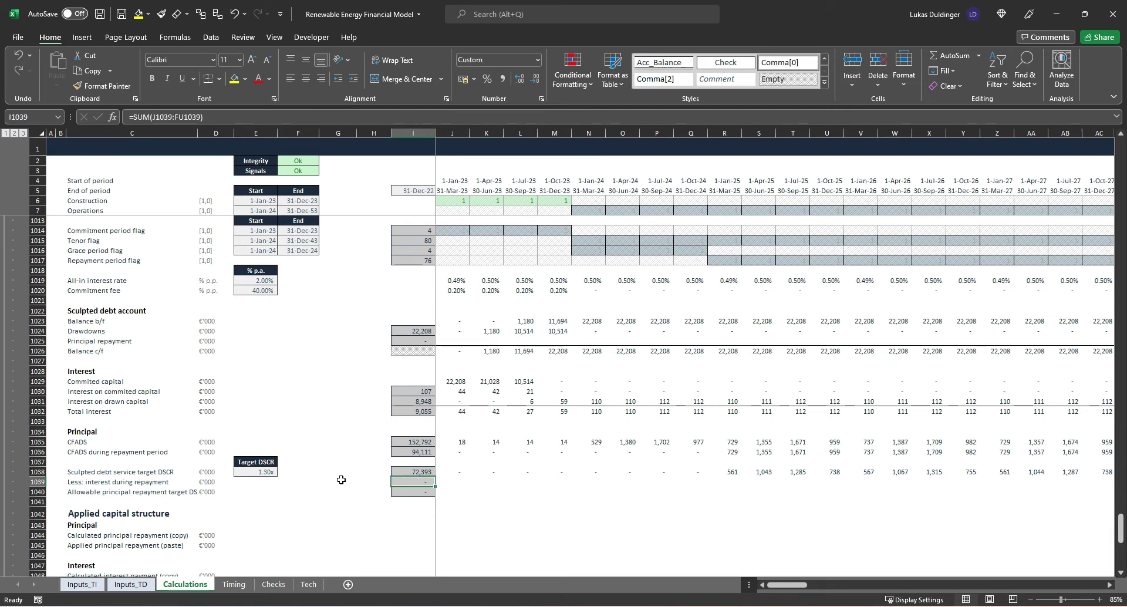
{"action": "key", "text": "Right"}
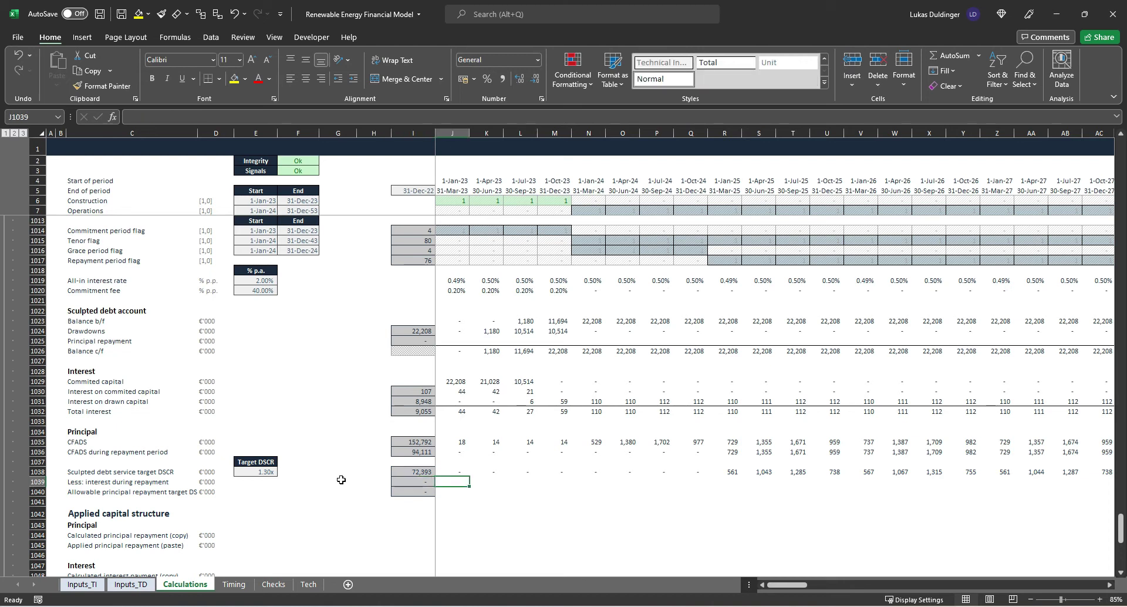
{"action": "type", "text": "="}
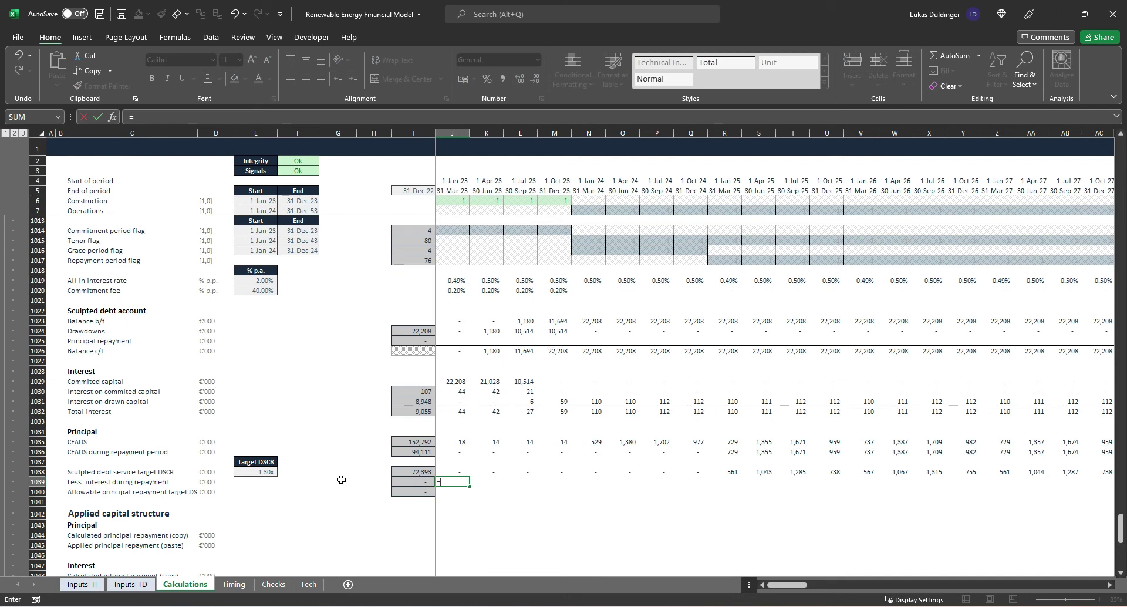
{"action": "type", "text": "-"}
{"action": "key", "text": "Up"}
{"action": "key", "text": "Up"}
{"action": "key", "text": "Up"}
{"action": "key", "text": "Up"}
{"action": "key", "text": "Up"}
{"action": "key", "text": "Up"}
{"action": "key", "text": "Up"}
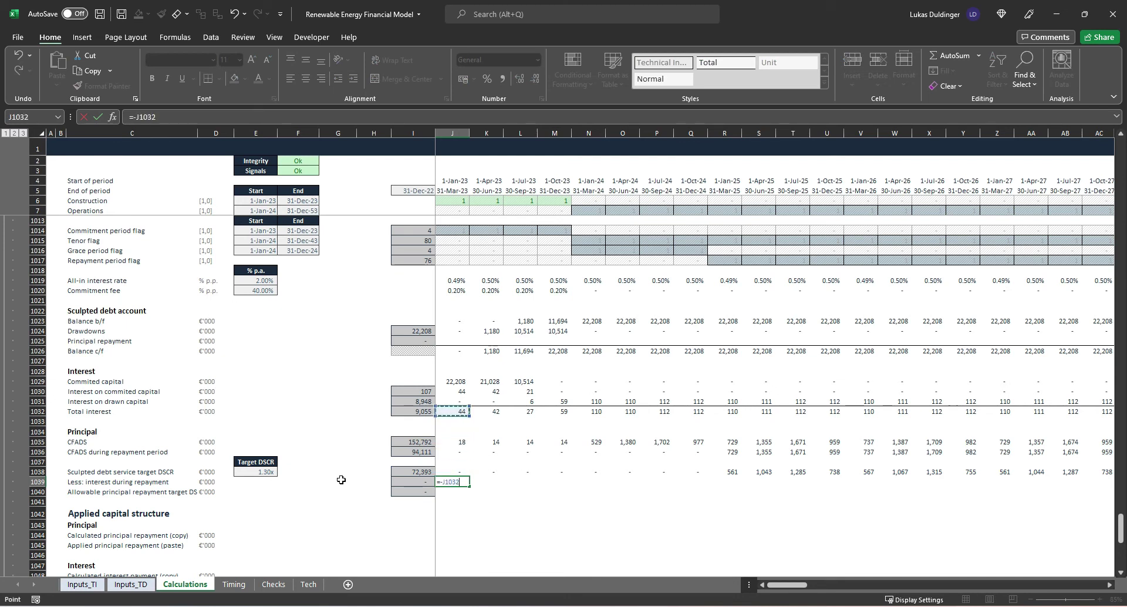
{"action": "key", "text": "ctrl+Return"}
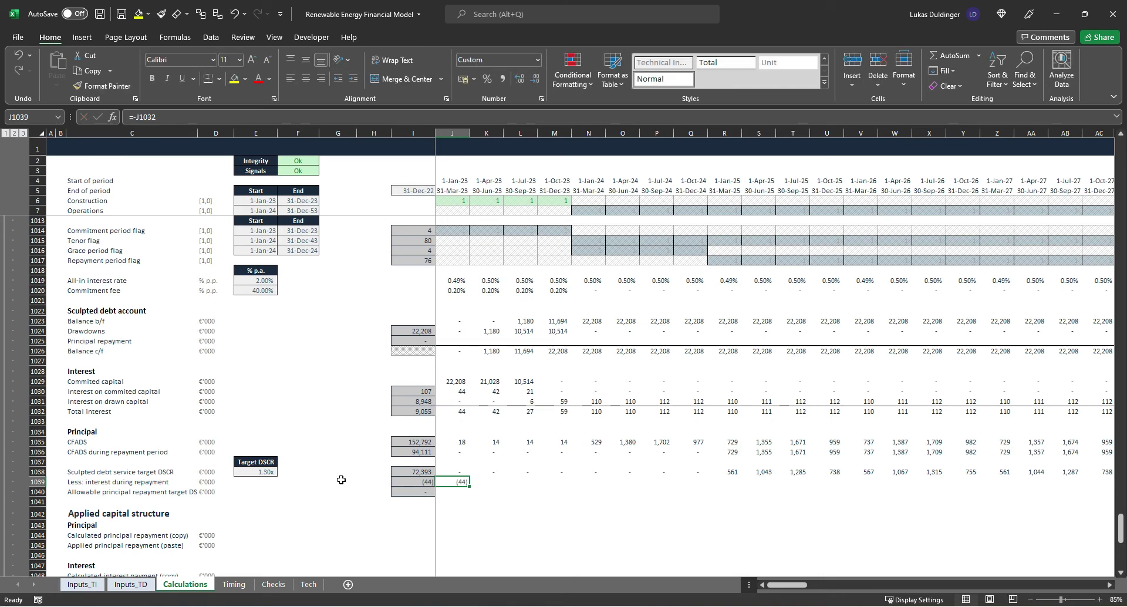
Step: Fill the interest deduction formula from J1039 across all periods to FU1039
{"action": "key", "text": "ctrl+shift+Right"}
{"action": "key", "text": "shift+Left"}
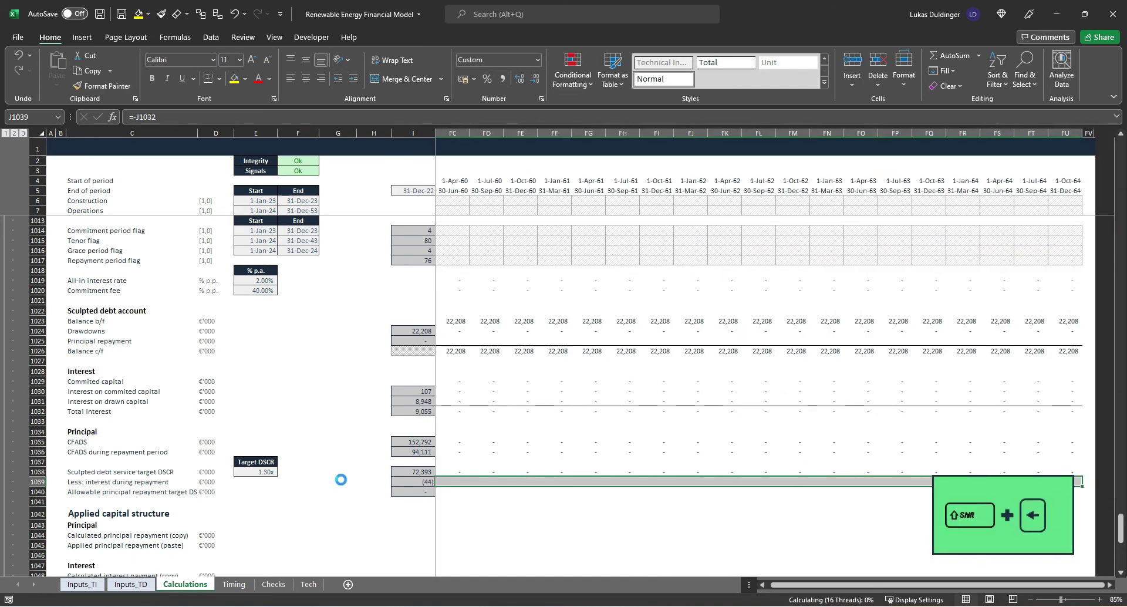
{"action": "key", "text": "ctrl+r"}
Step: Calculate the allowable principal repayment in J1040 with =SUM(J1038:J1039) and apply the Sub_Total cell style
{"action": "key", "text": "Down"}
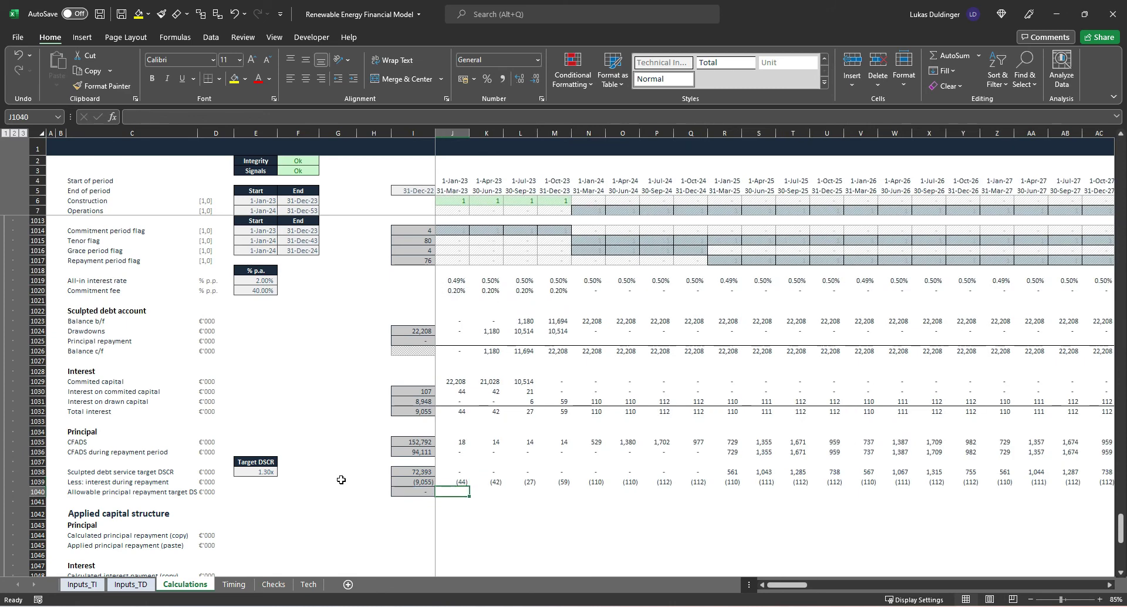
{"action": "key", "text": "alt+shift+equal"}
{"action": "key", "text": "alt+shift+equal"}
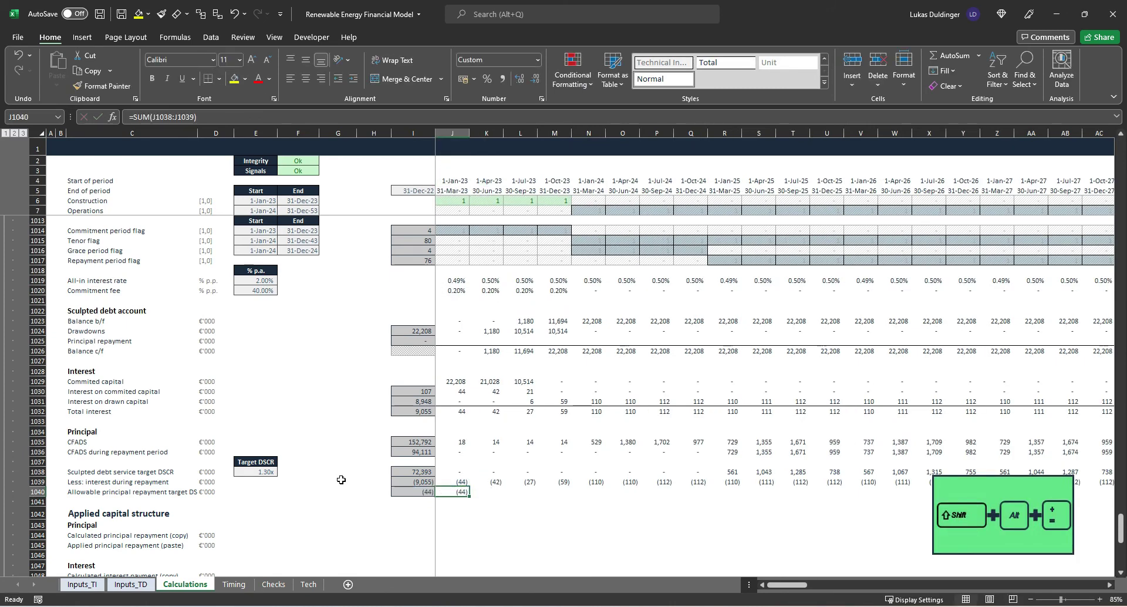
{"action": "key", "text": "alt+h"}
{"action": "key", "text": "j"}
{"action": "key", "text": "Up"}
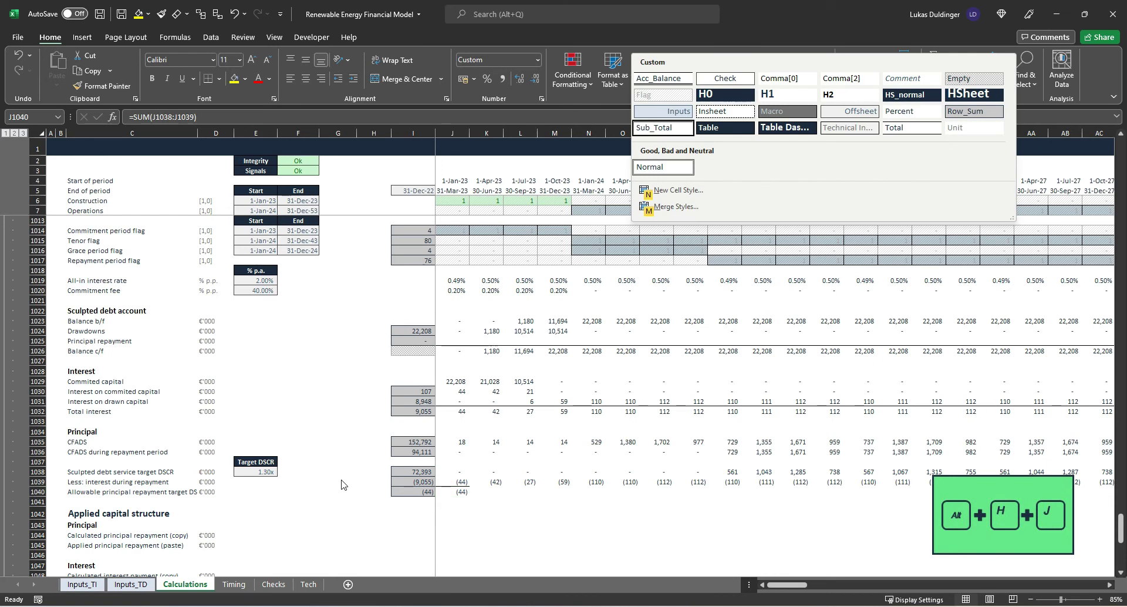
{"action": "key", "text": "Return"}
Step: Fill the allowable principal repayment formula from J1040 across all periods to FU1040
{"action": "key", "text": "ctrl+shift+Right"}
{"action": "key", "text": "shift+Left"}
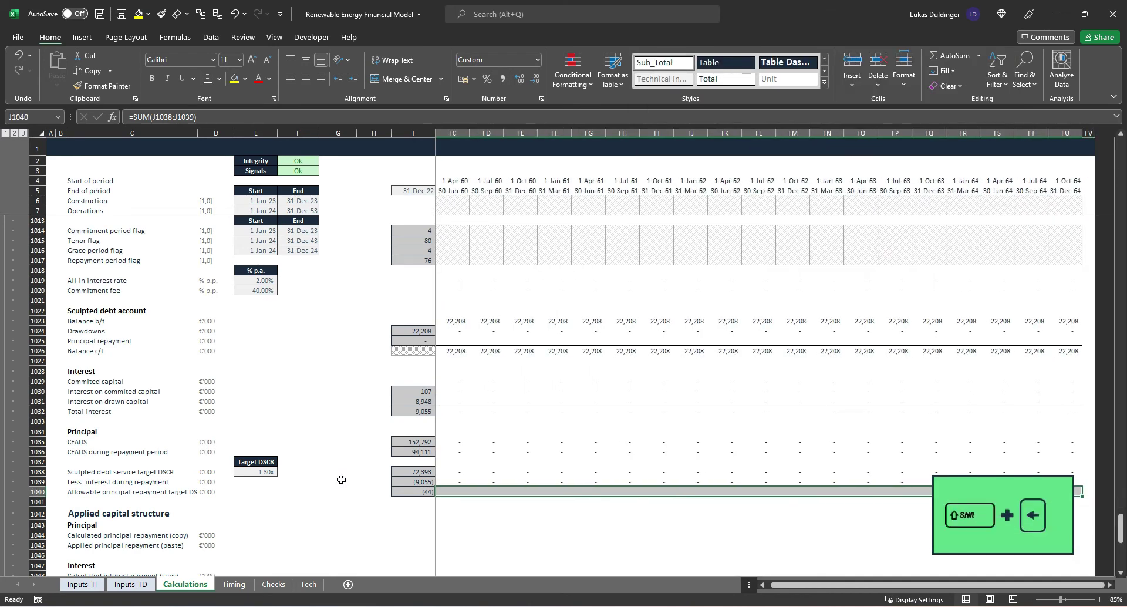
{"action": "key", "text": "ctrl+r"}
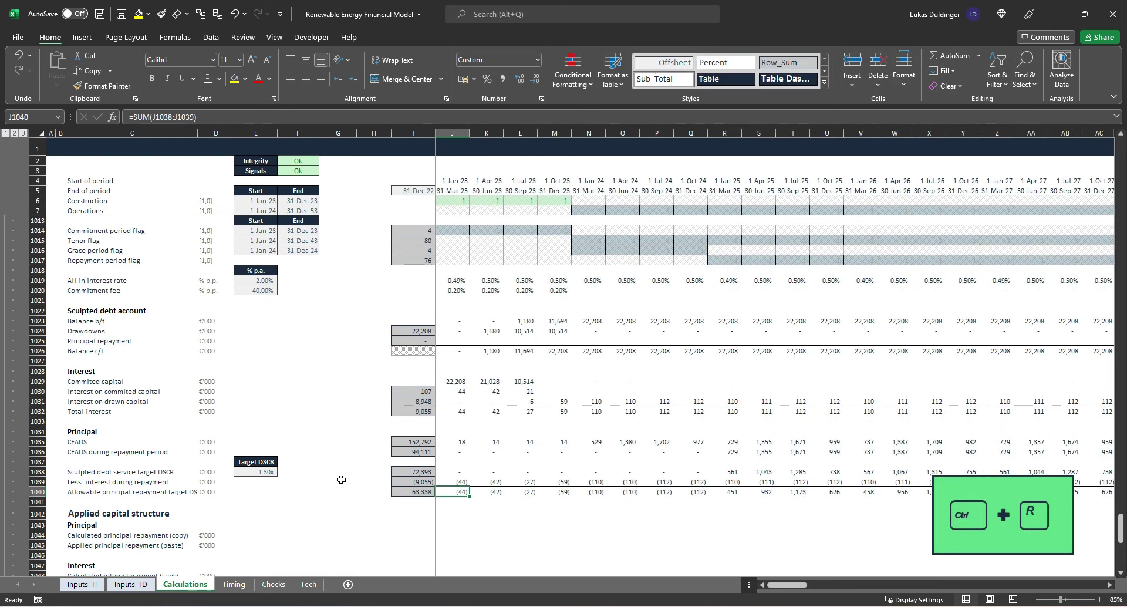
Step: Trace the first repayment period in column R from CFADS through debt service and interest to allowable principal in R1036:R1040
{"action": "key", "text": "Right"}
{"action": "key", "text": "Right"}
{"action": "key", "text": "Right"}
{"action": "key", "text": "Right"}
{"action": "key", "text": "Right"}
{"action": "key", "text": "Right"}
{"action": "key", "text": "Right"}
{"action": "key", "text": "Right"}
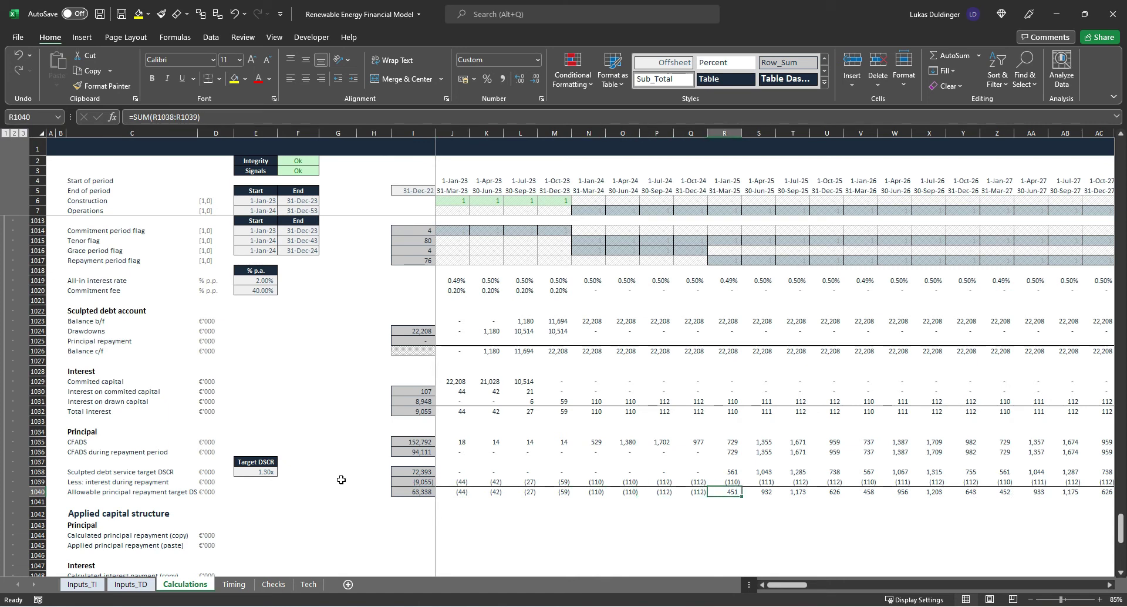
{"action": "key", "text": "Up"}
{"action": "key", "text": "Up"}
{"action": "key", "text": "Up"}
{"action": "key", "text": "Up"}
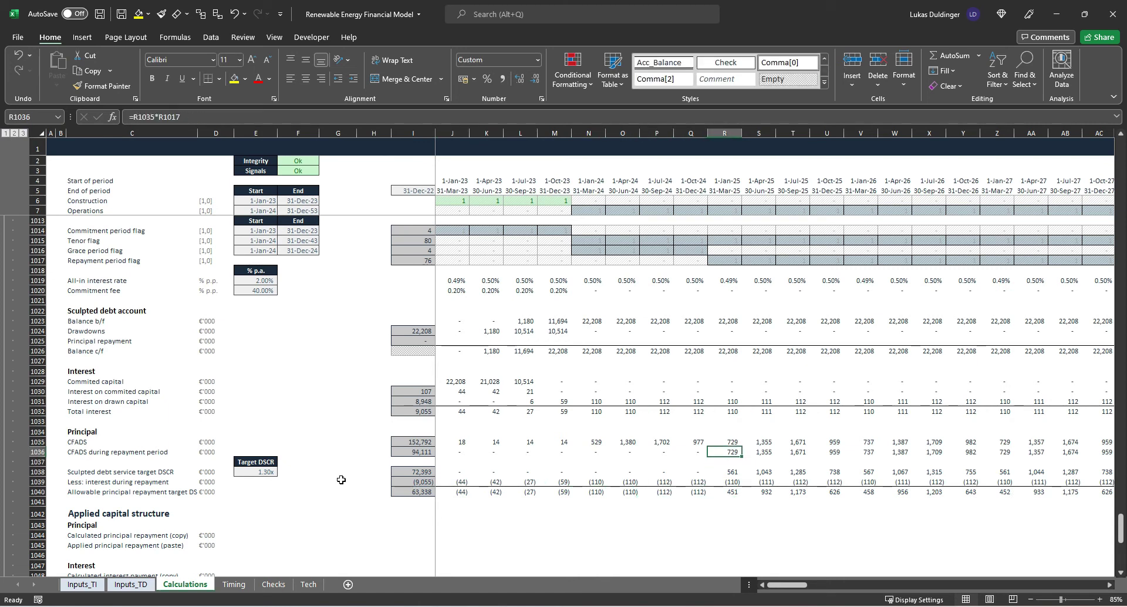
{"action": "key", "text": "Down"}
{"action": "key", "text": "Down"}
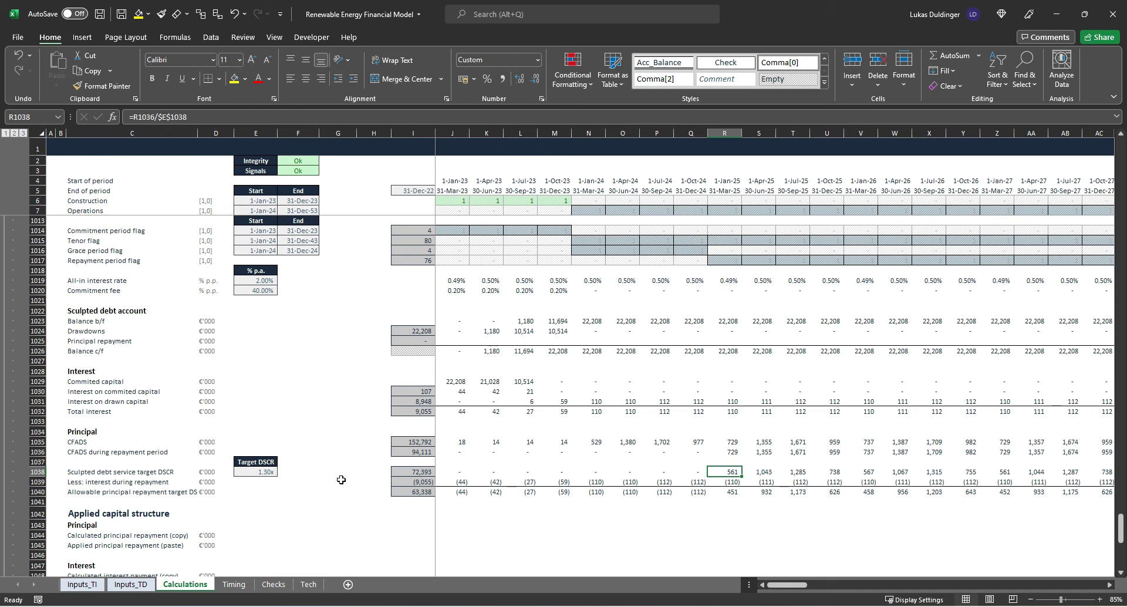
{"action": "key", "text": "Down"}
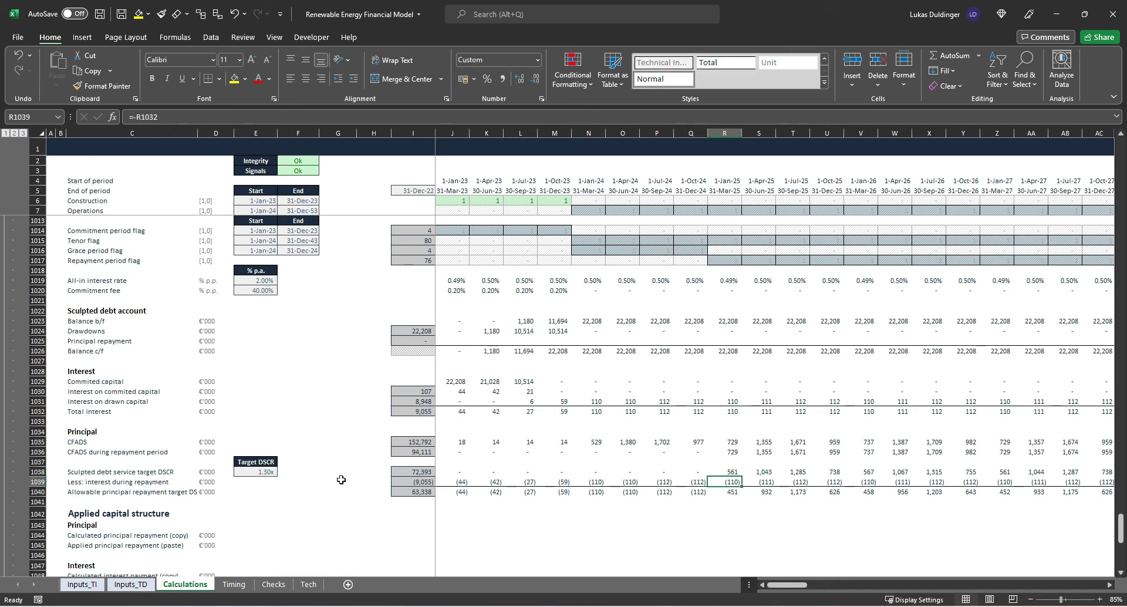
{"action": "key", "text": "Down"}
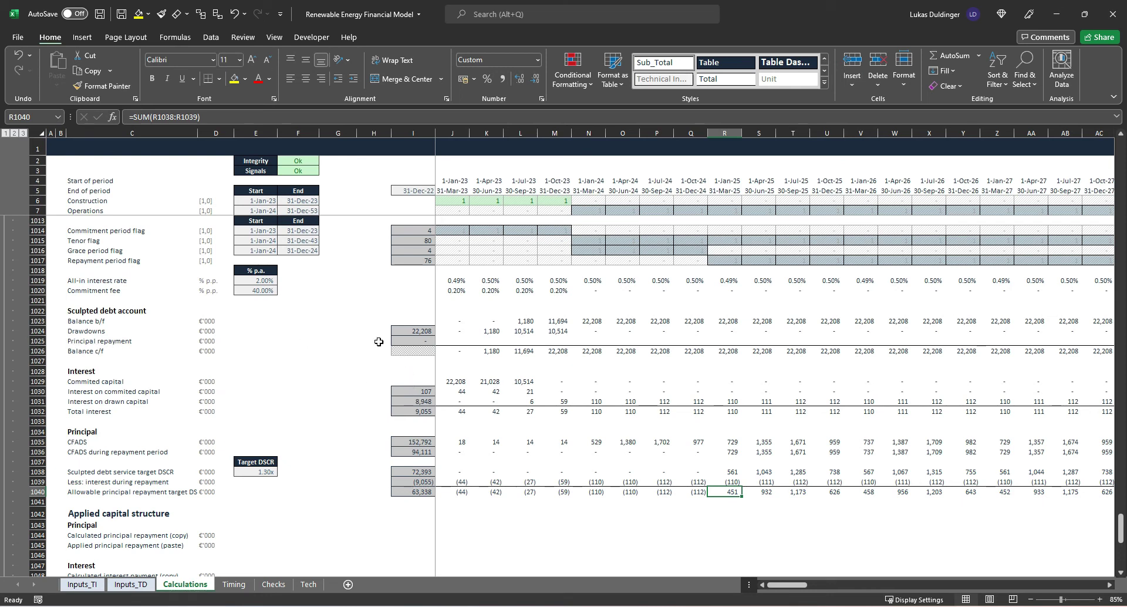
Step: Calculate the first-period principal repayment in J1025 as the smaller of opening balance and allowable principal with =-MIN(J1023,J1040)
{"action": "left_click", "coordinate": [417, 339]}
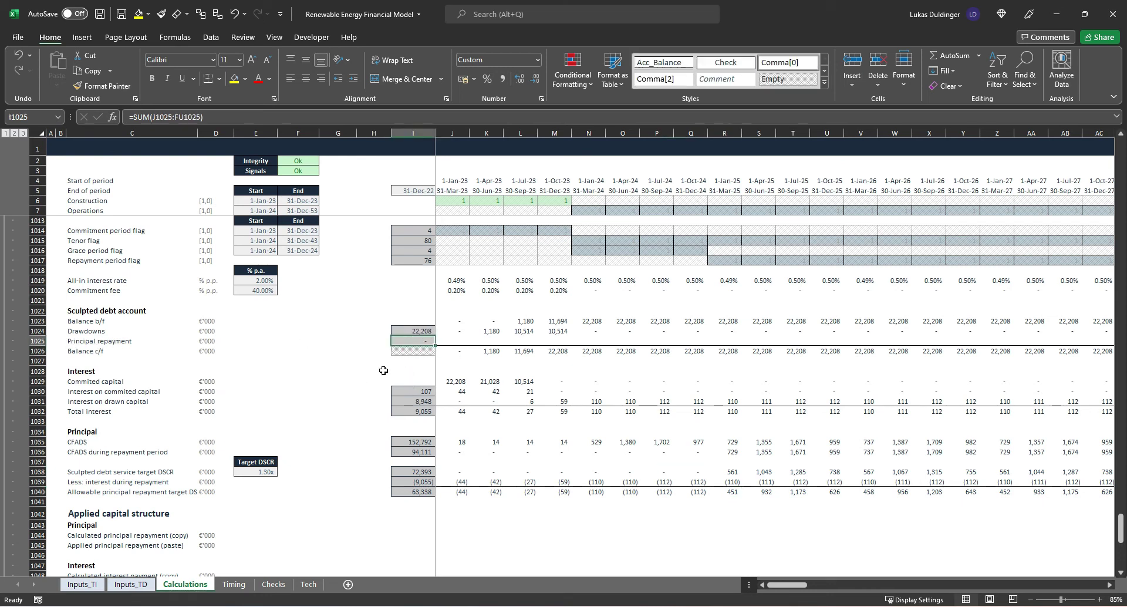
{"action": "key", "text": "Right"}
{"action": "type", "text": "=-"}
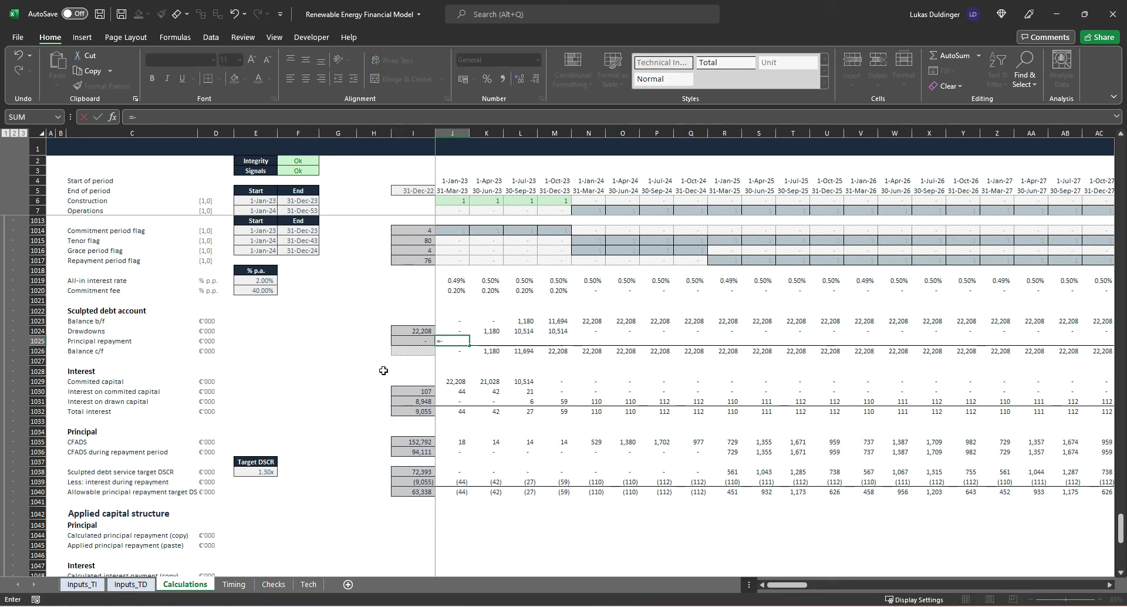
{"action": "key", "text": "BackSpace"}
{"action": "type", "text": "MIN("}
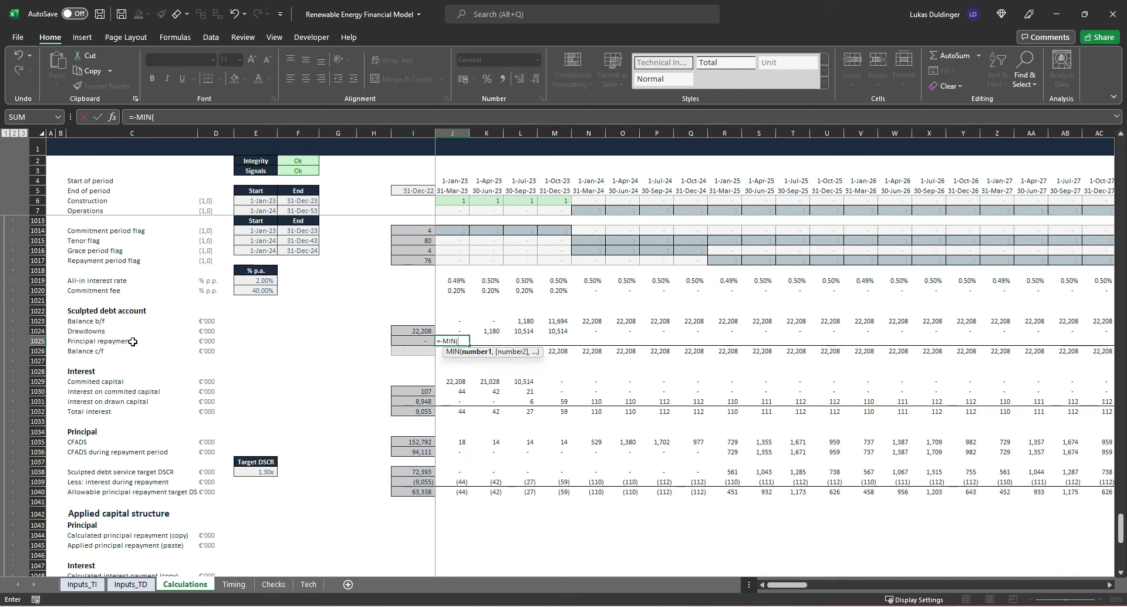
{"action": "left_click", "coordinate": [451, 320]}
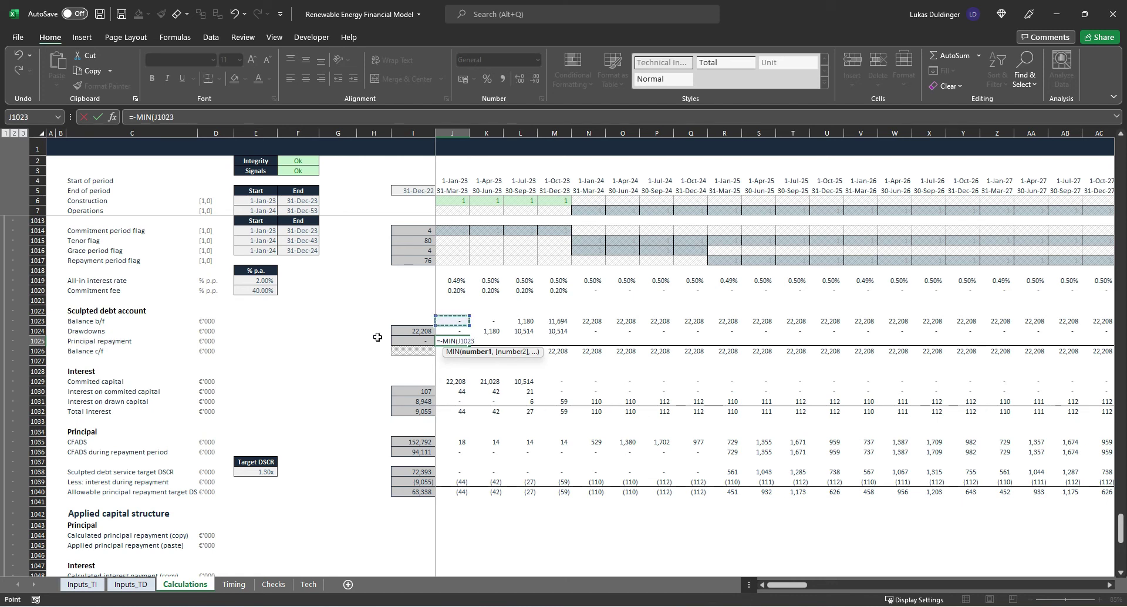
{"action": "type", "text": ","}
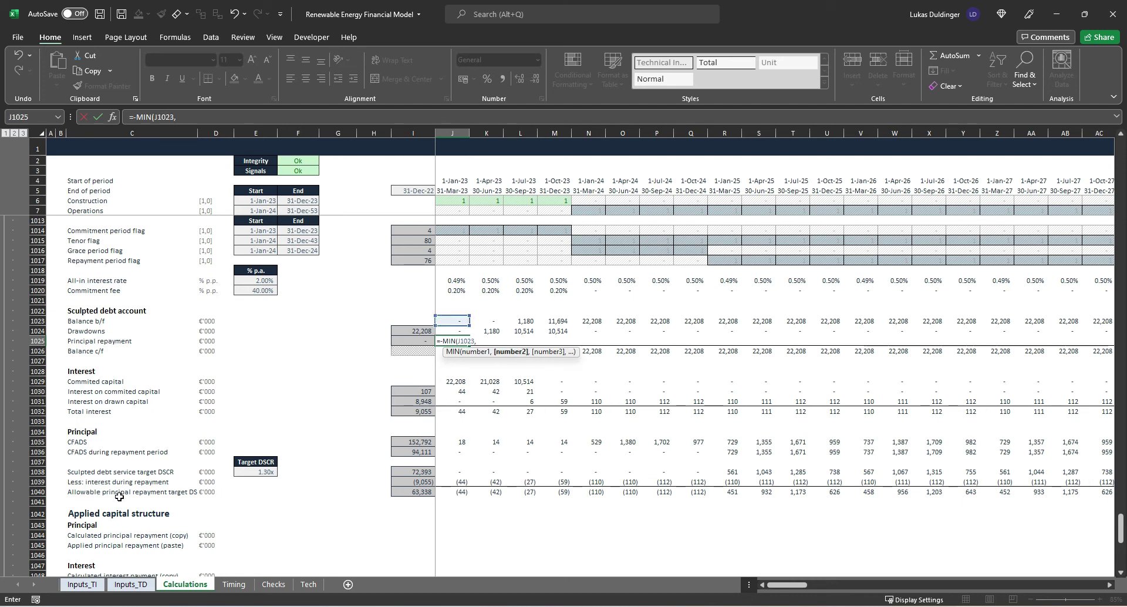
{"action": "left_click", "coordinate": [458, 491]}
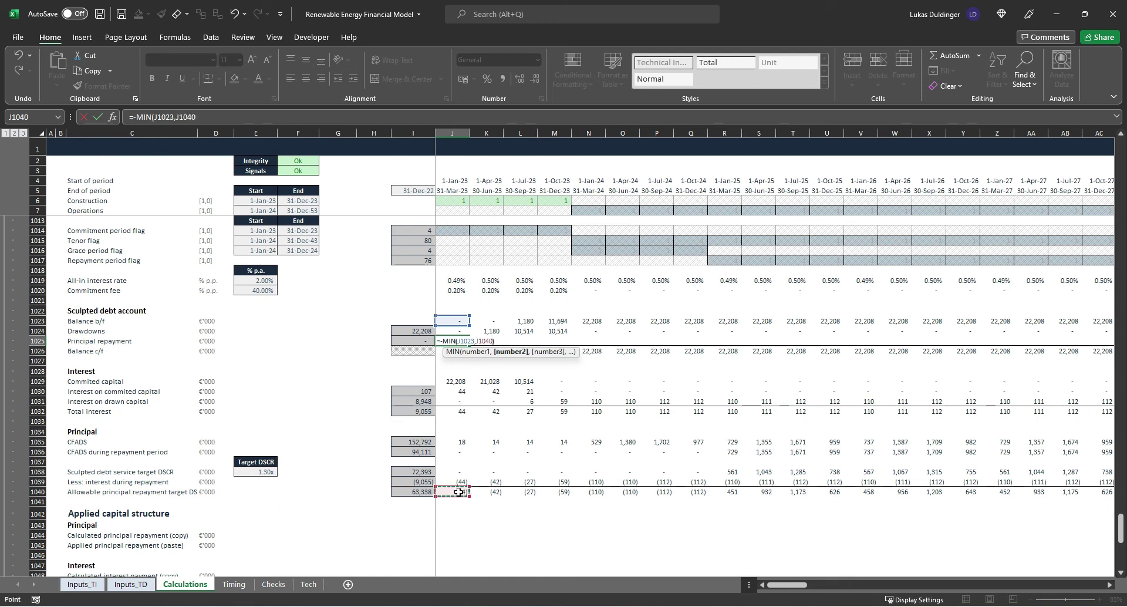
{"action": "type", "text": ")"}
{"action": "key", "text": "ctrl+Return"}
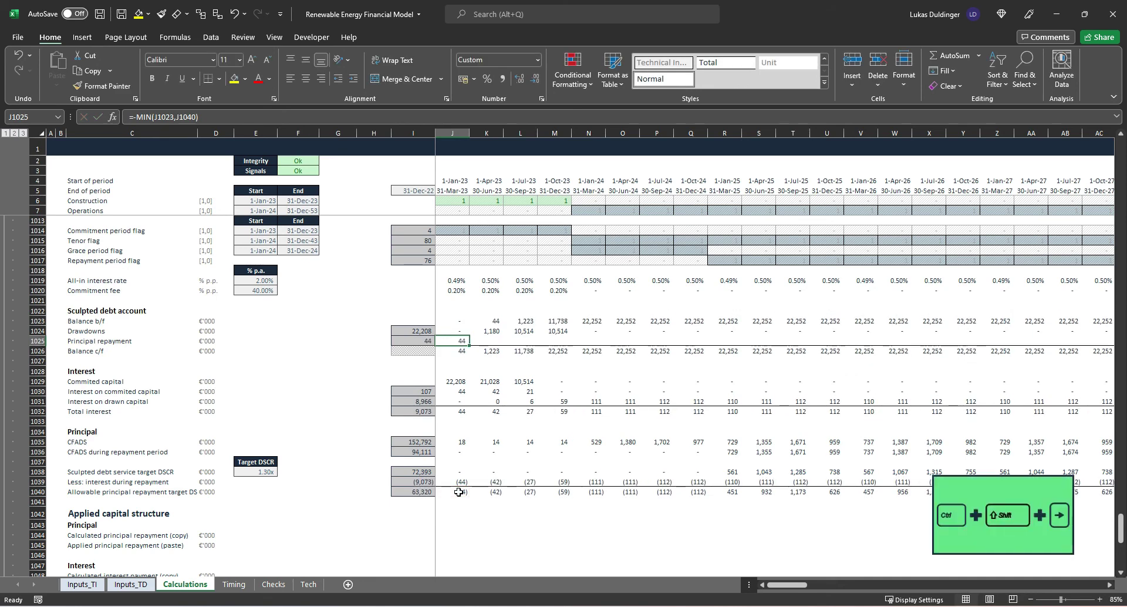
Step: Fill the principal repayment formula from J1025 across all periods to FU1025
{"action": "key", "text": "ctrl+shift+Right"}
{"action": "key", "text": "ctrl+r"}
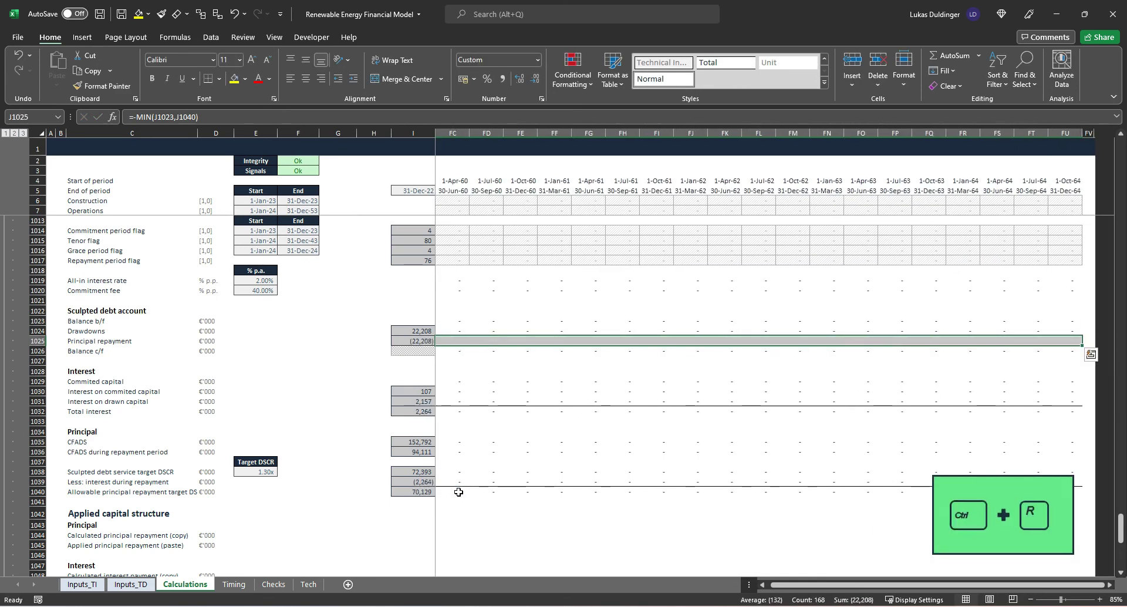
{"action": "key", "text": "Home"}
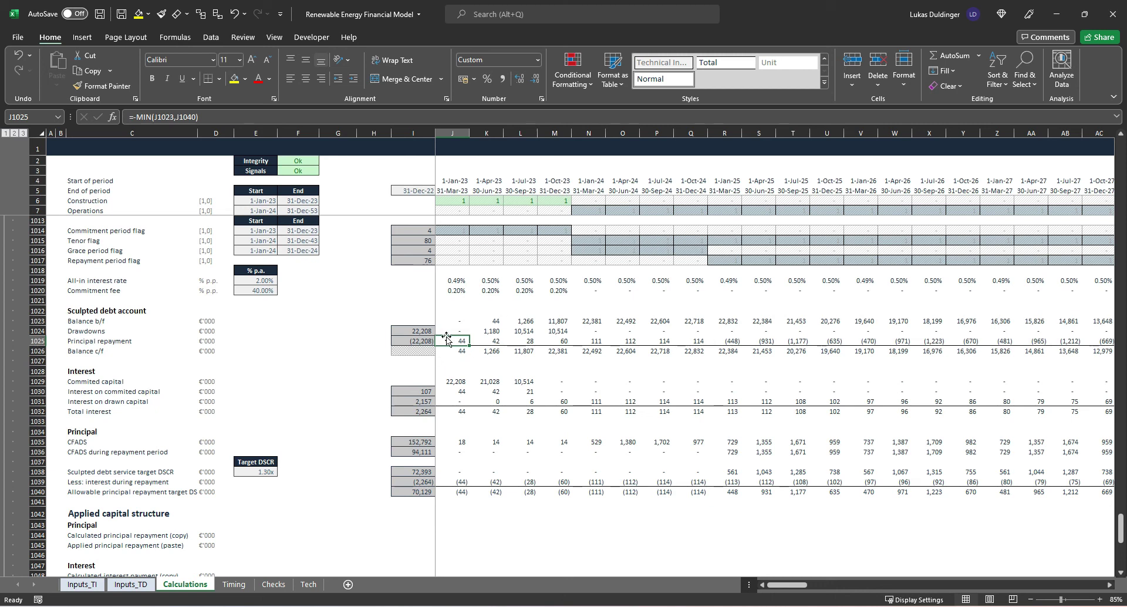
Step: Limit the interest deduction in J1039 to the repayment period by multiplying it by the repayment flag, giving =-J1032*J1017
{"action": "left_click", "coordinate": [29, 482]}
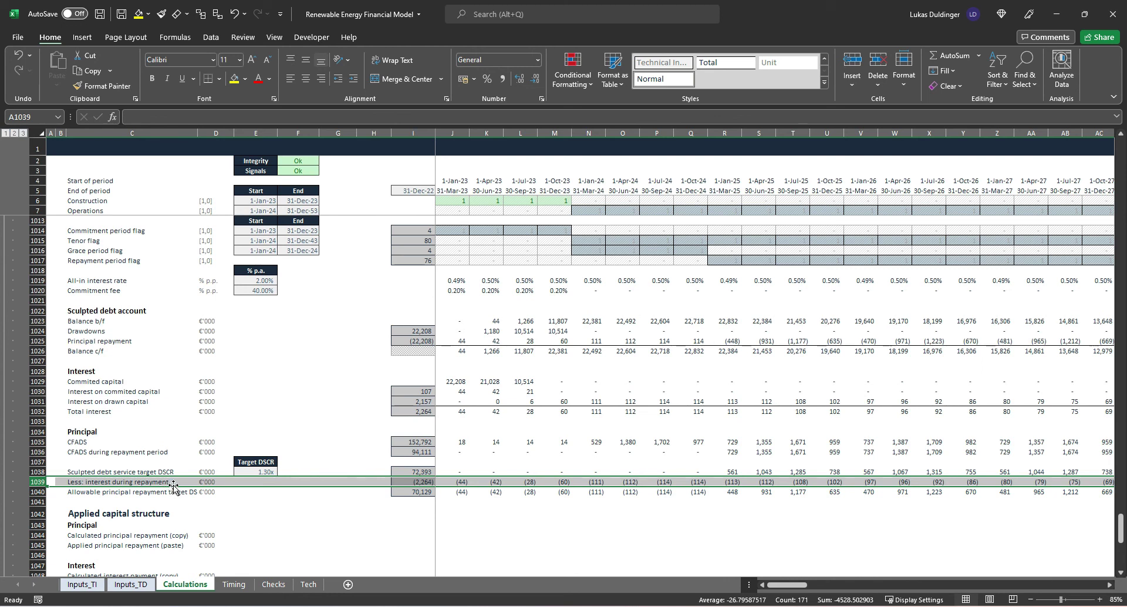
{"action": "left_click", "coordinate": [455, 483]}
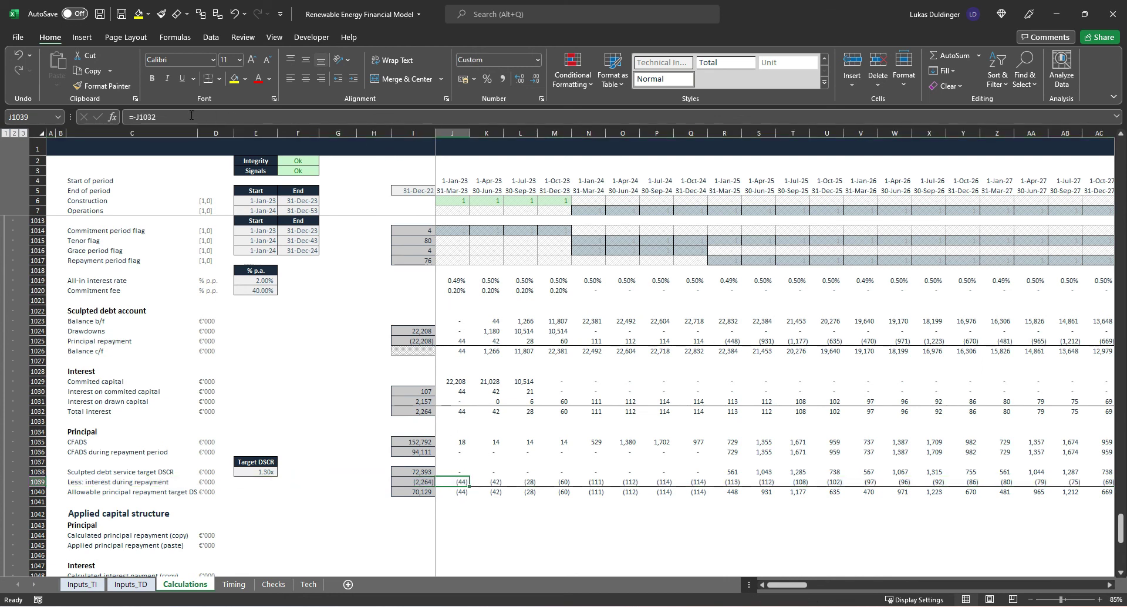
{"action": "key", "text": "F2"}
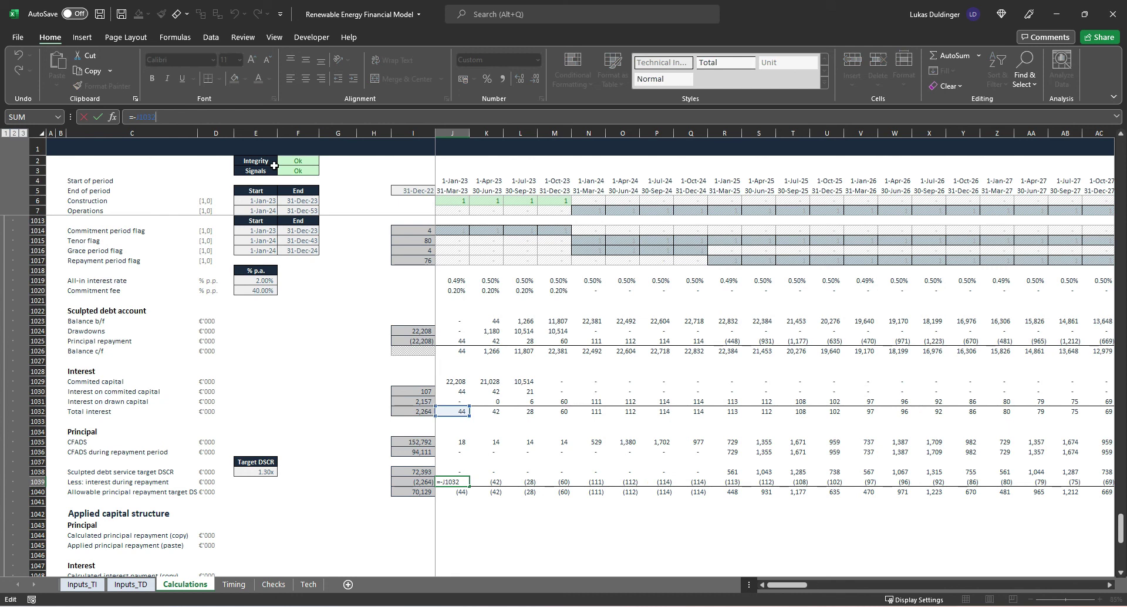
{"action": "type", "text": "*"}
{"action": "left_click", "coordinate": [451, 259]}
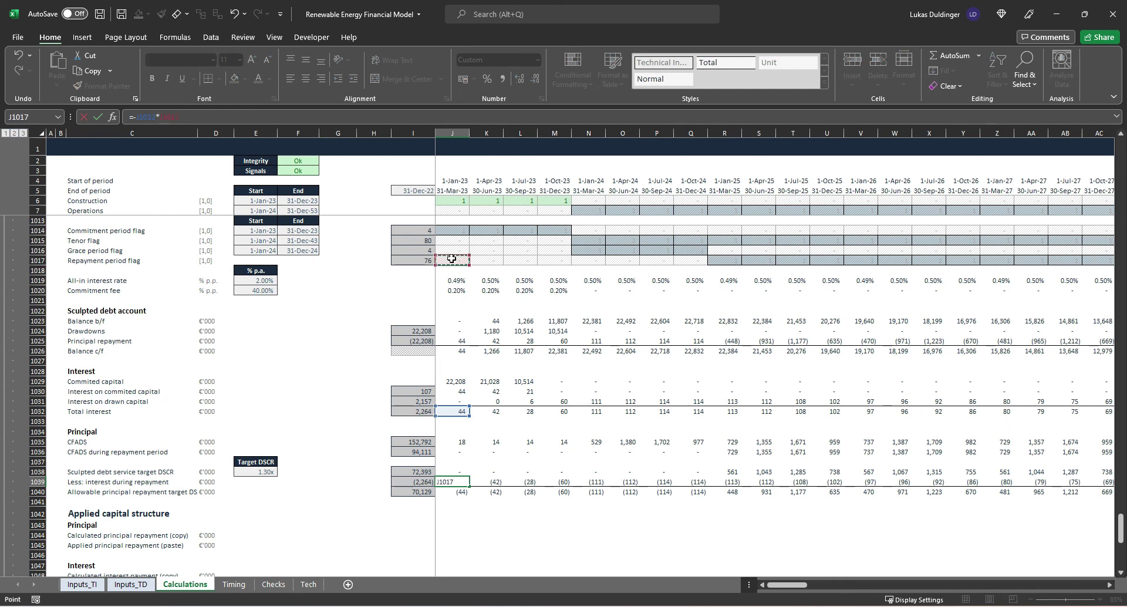
{"action": "key", "text": "ctrl+Return"}
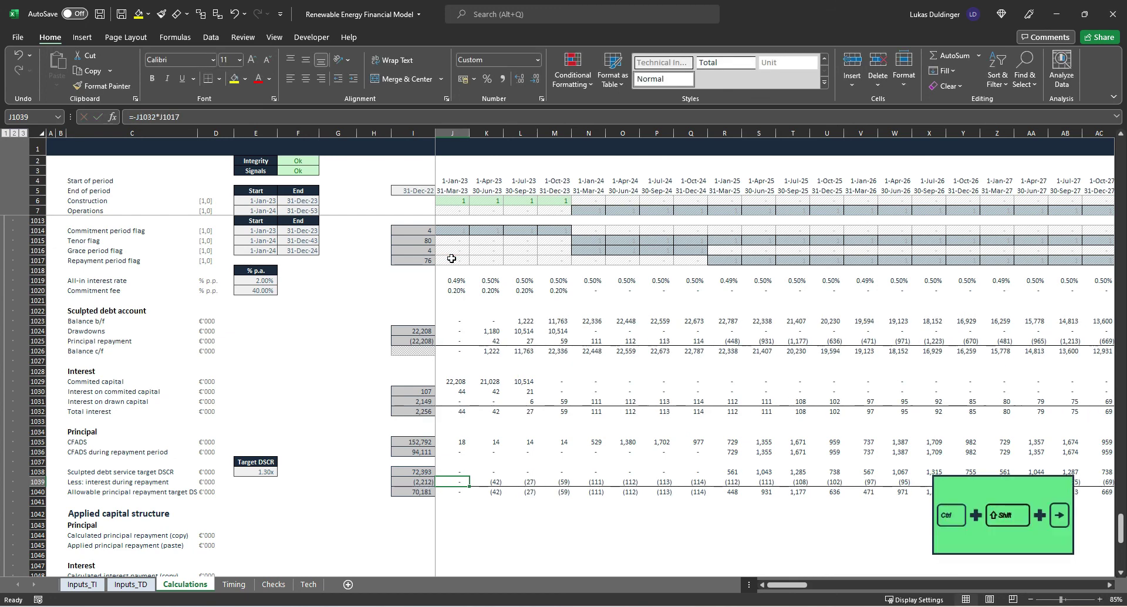
Step: Fill the flagged interest during repayment formula from J1039 across all periods to FU1039
{"action": "key", "text": "ctrl+shift+Right"}
{"action": "key", "text": "ctrl+r"}
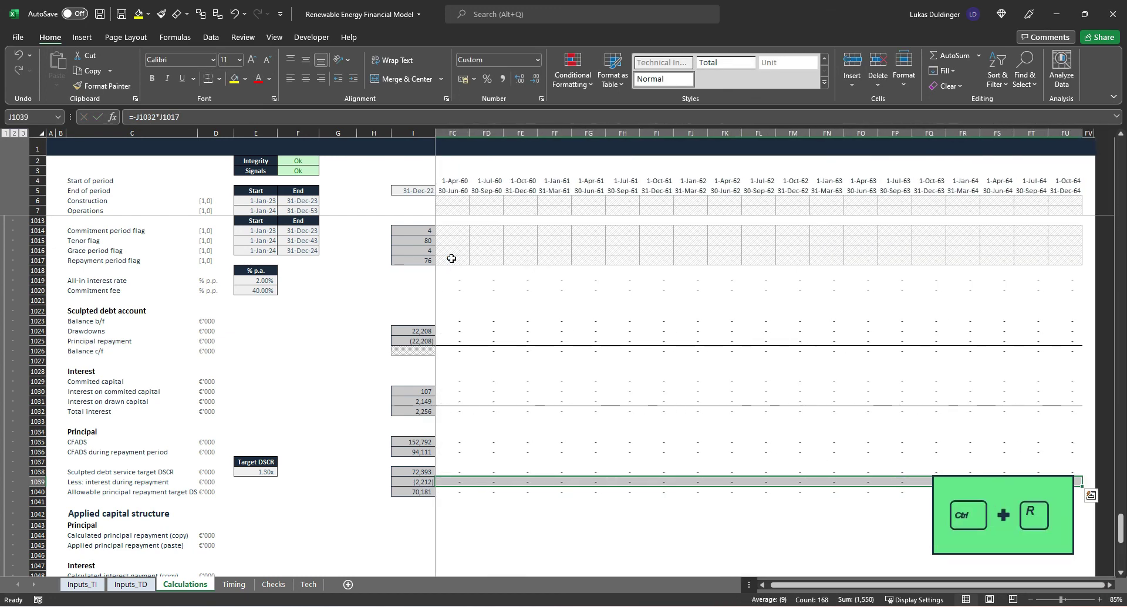
{"action": "key", "text": "shift+BackSpace"}
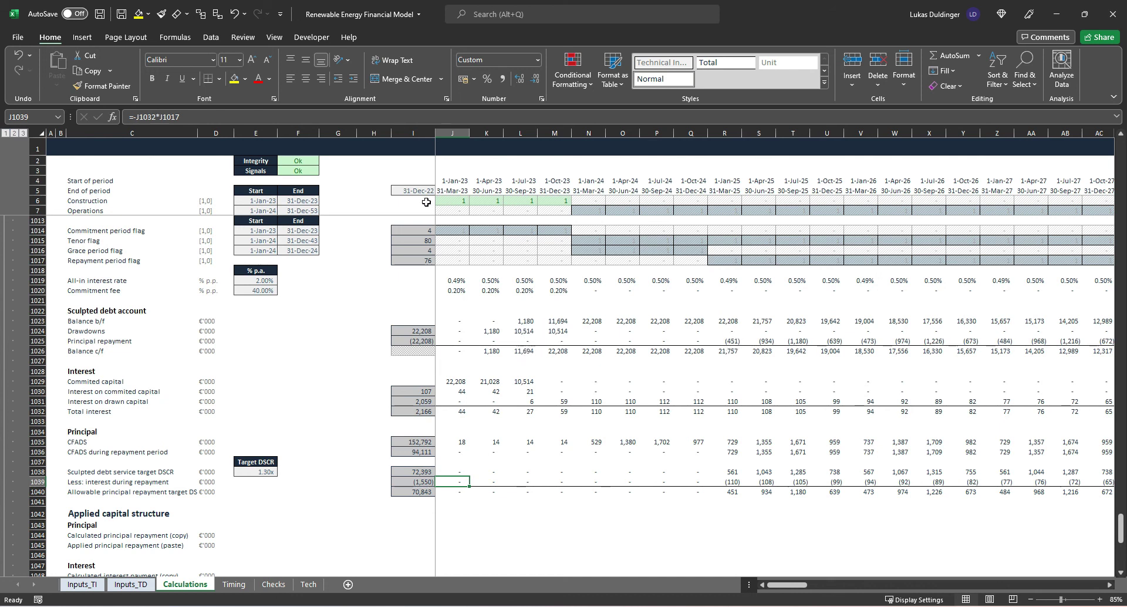
{"action": "left_click_drag", "start_coordinate": [453, 201], "coordinate": [567, 197]}
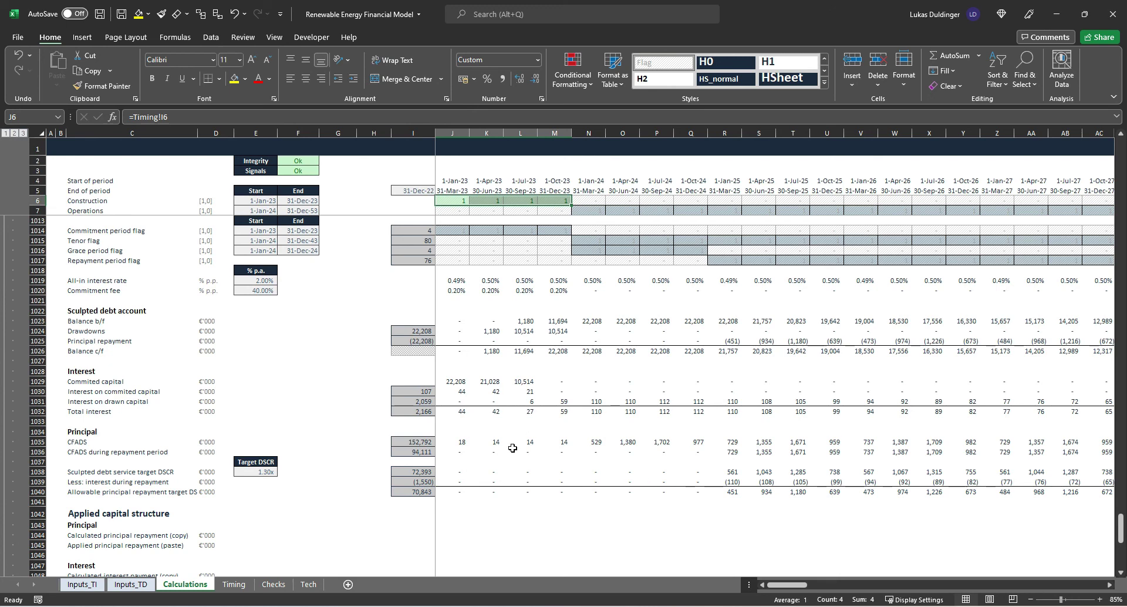
{"action": "scroll", "coordinate": [512, 448], "scroll_direction": "up", "scroll_amount": 2}
{"action": "scroll", "coordinate": [513, 448], "scroll_direction": "down", "scroll_amount": 1}
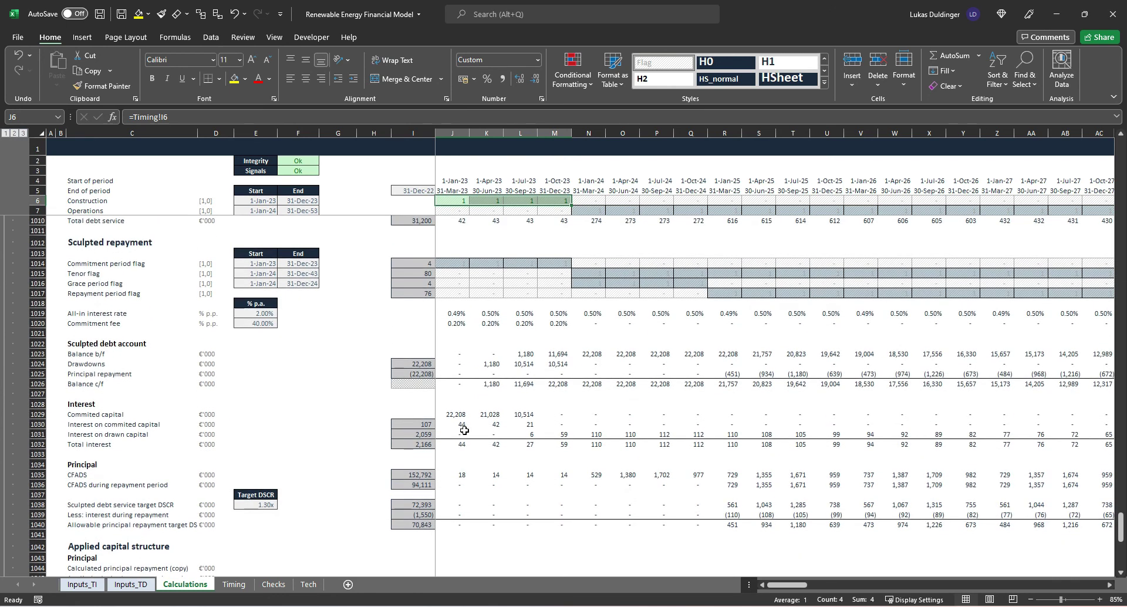
{"action": "left_click", "coordinate": [365, 353]}
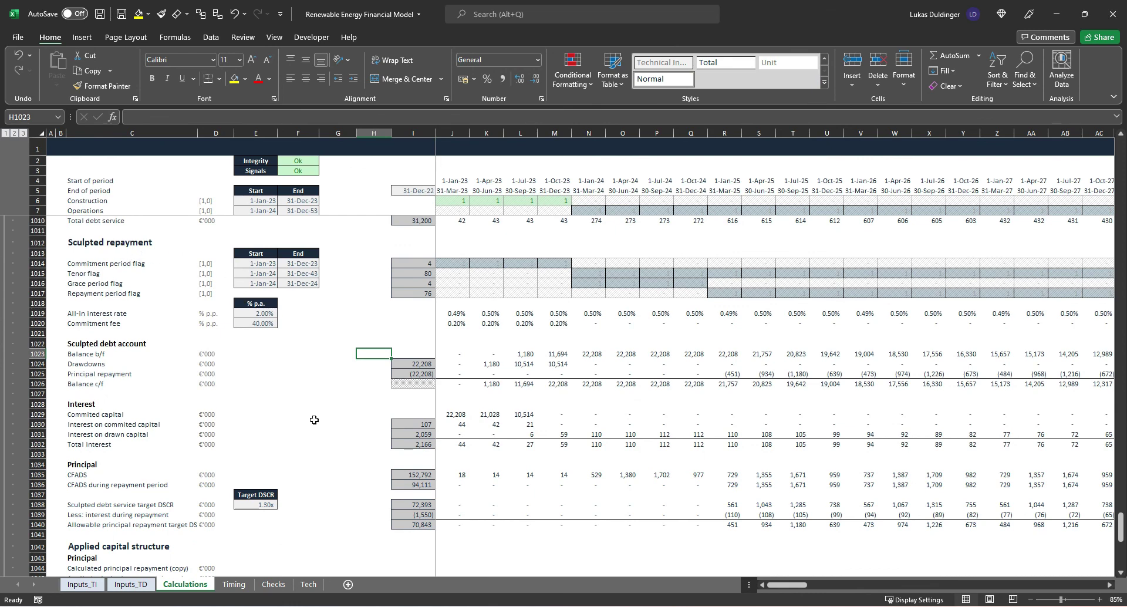
{"action": "scroll", "coordinate": [315, 419], "scroll_direction": "down", "scroll_amount": 2}
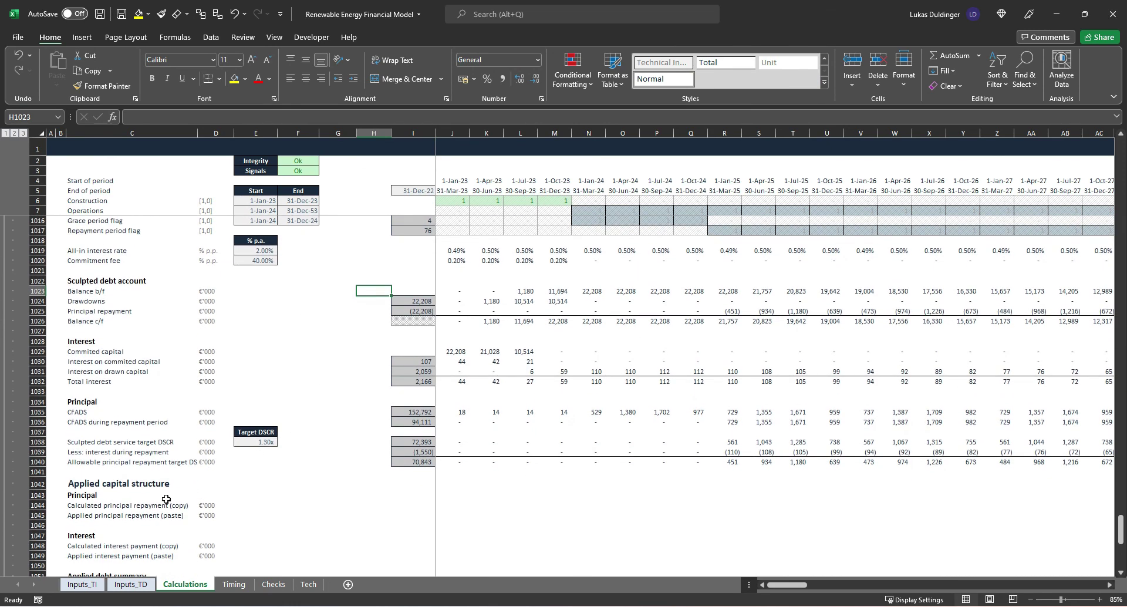
{"action": "scroll", "coordinate": [304, 503], "scroll_direction": "up", "scroll_amount": 2}
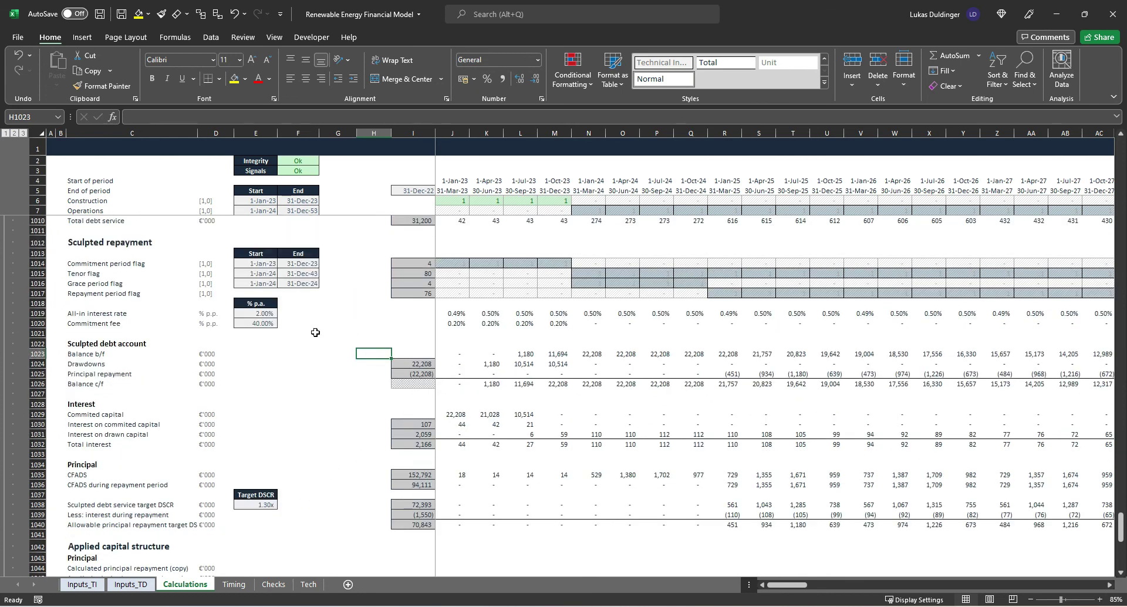